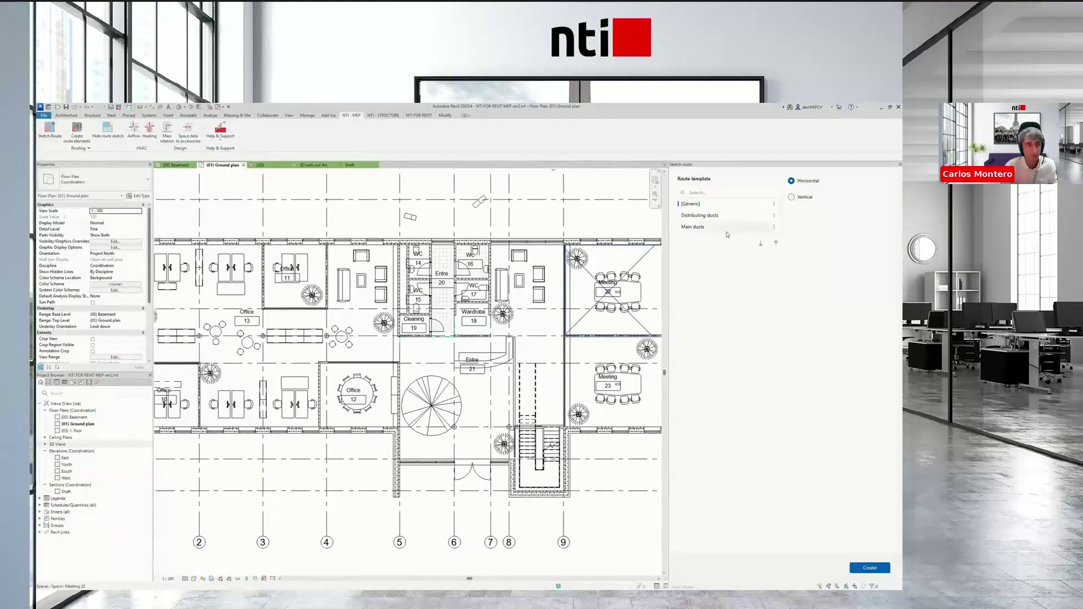
Place a vertical route using the Main ducts template in the shaft beside WC 15 on the ground plan
click(699, 228)
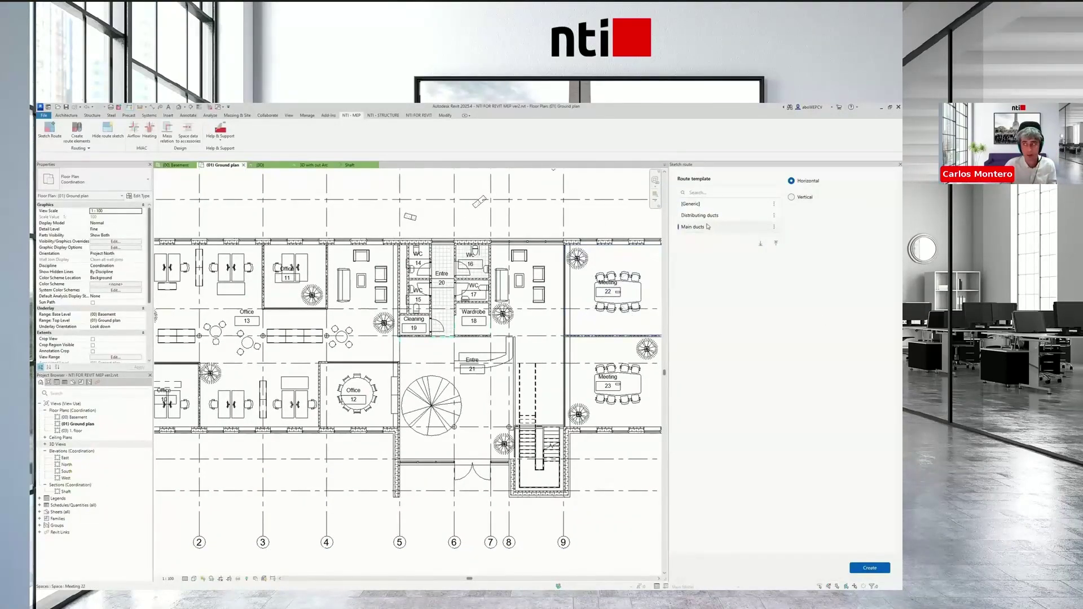
click(801, 200)
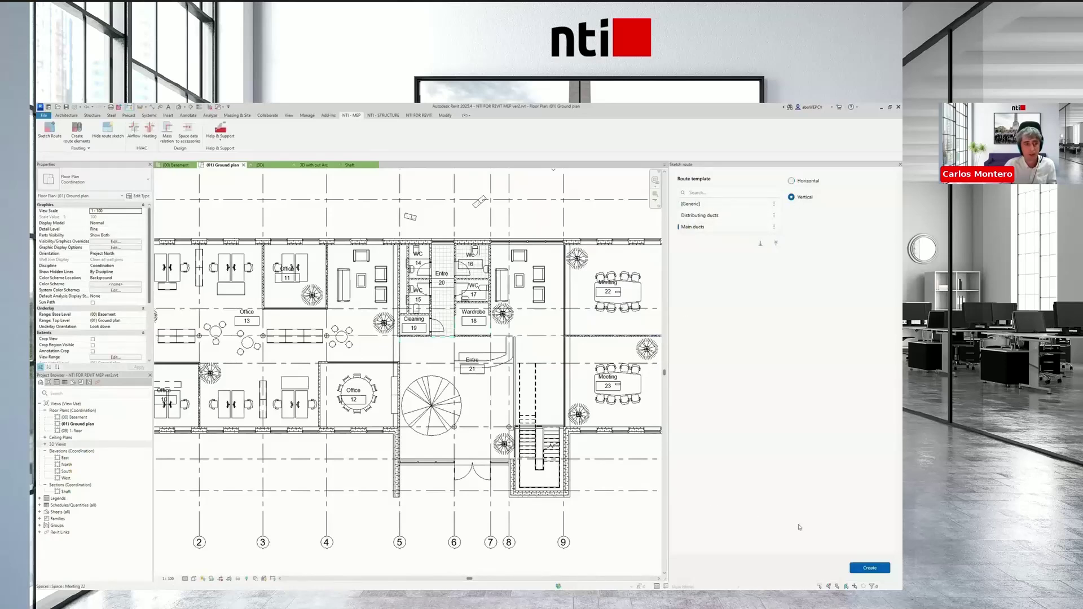
click(870, 567)
scroll(398, 305, up, 1)
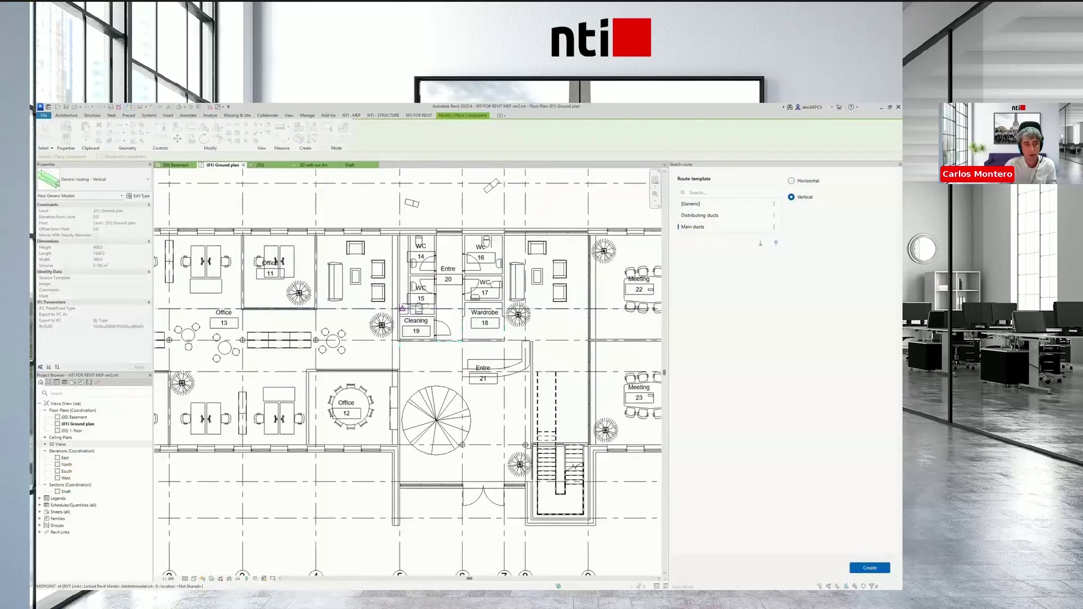
scroll(402, 308, up, 3)
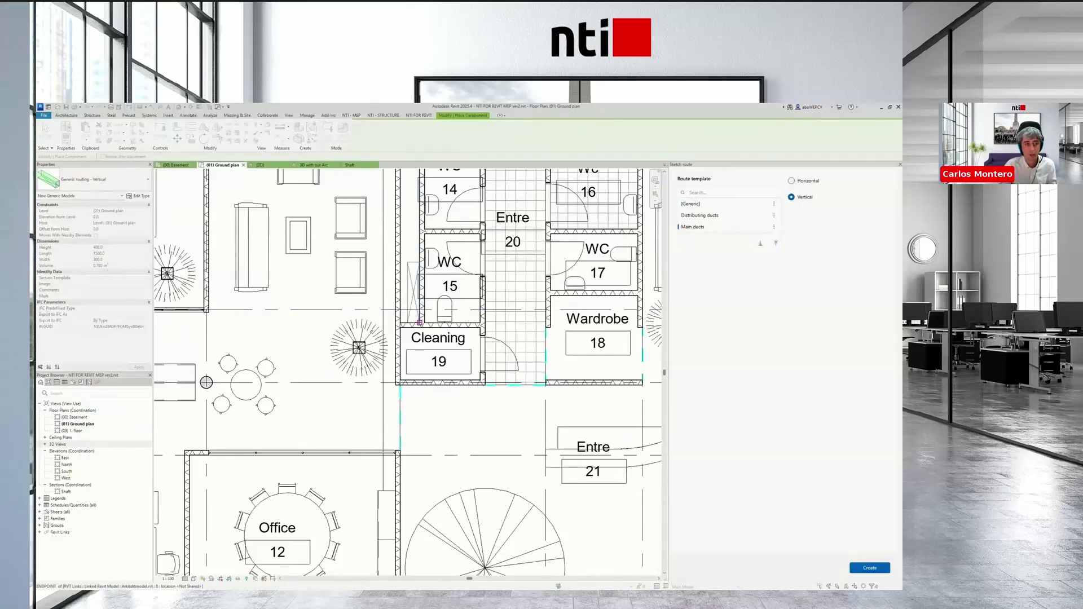
click(420, 322)
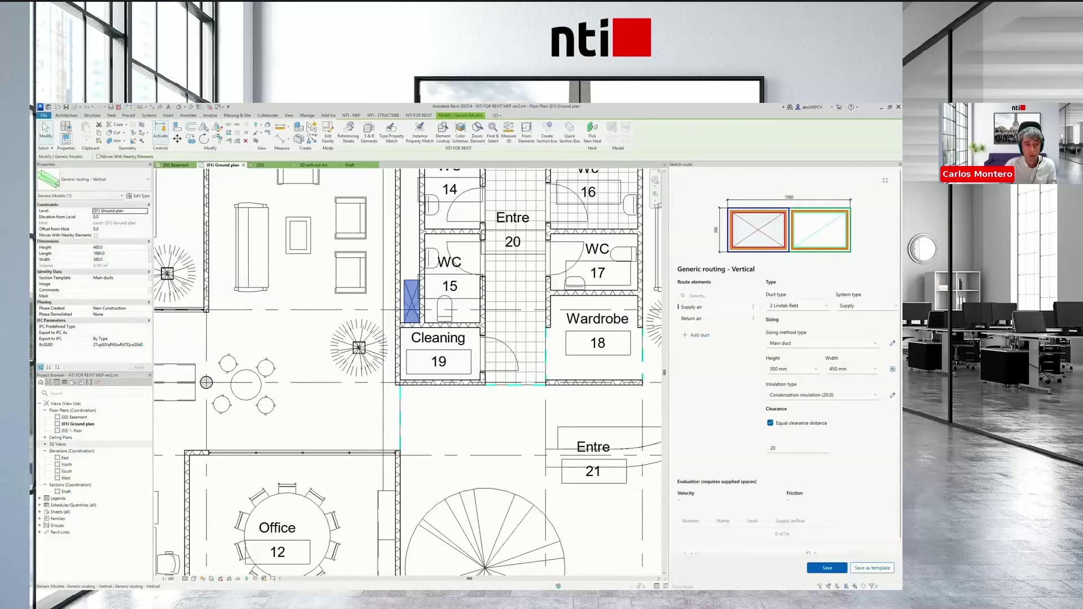
Examine the return air duct's available sizing types and insulation types, closing both dialogs without saving
scroll(417, 312, down, 3)
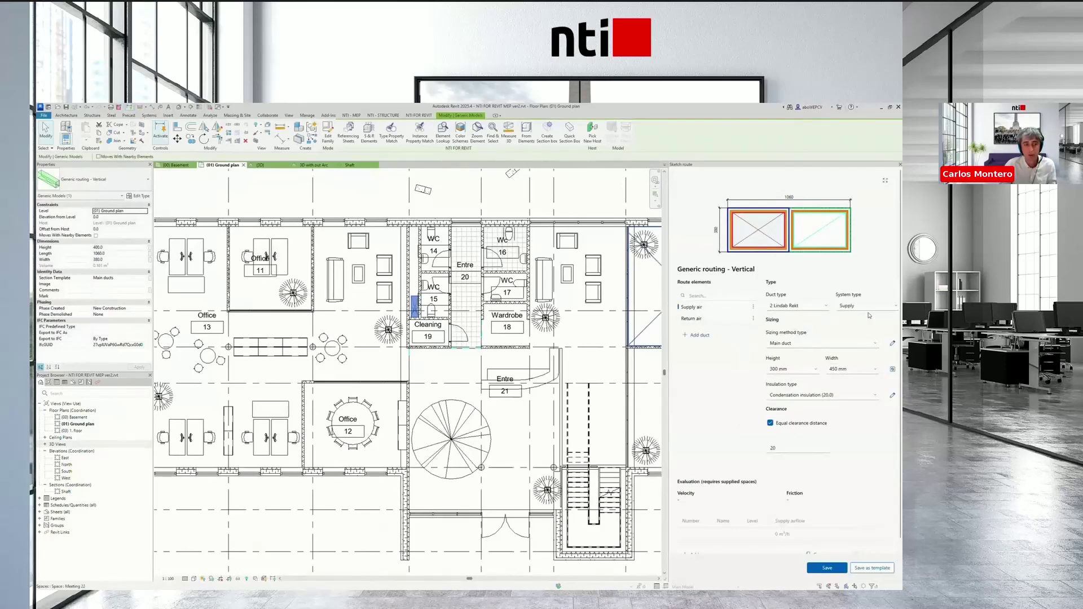
click(705, 320)
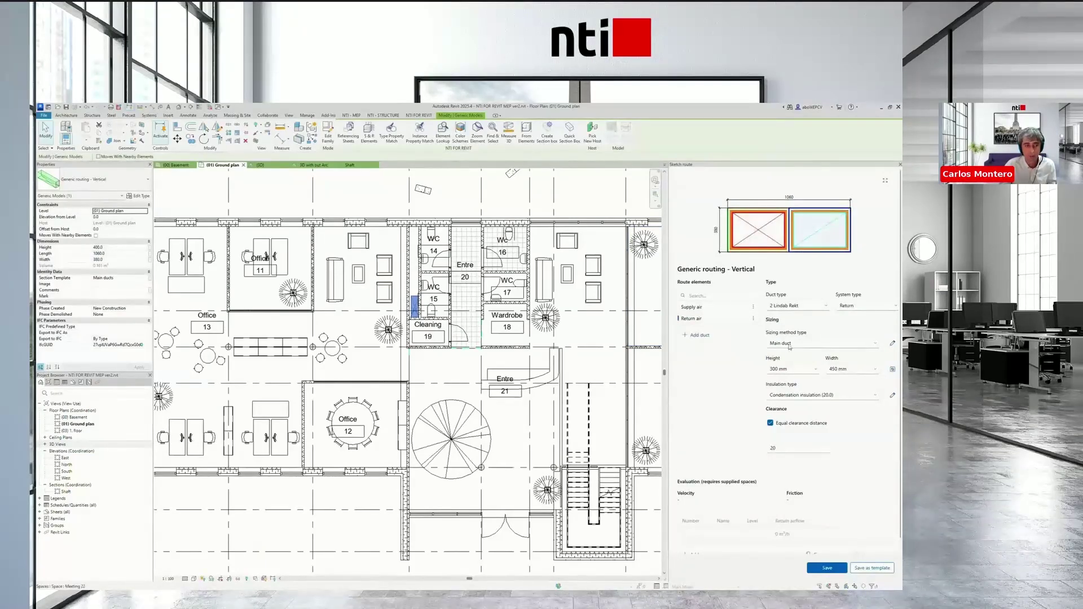
click(878, 345)
click(877, 346)
click(893, 344)
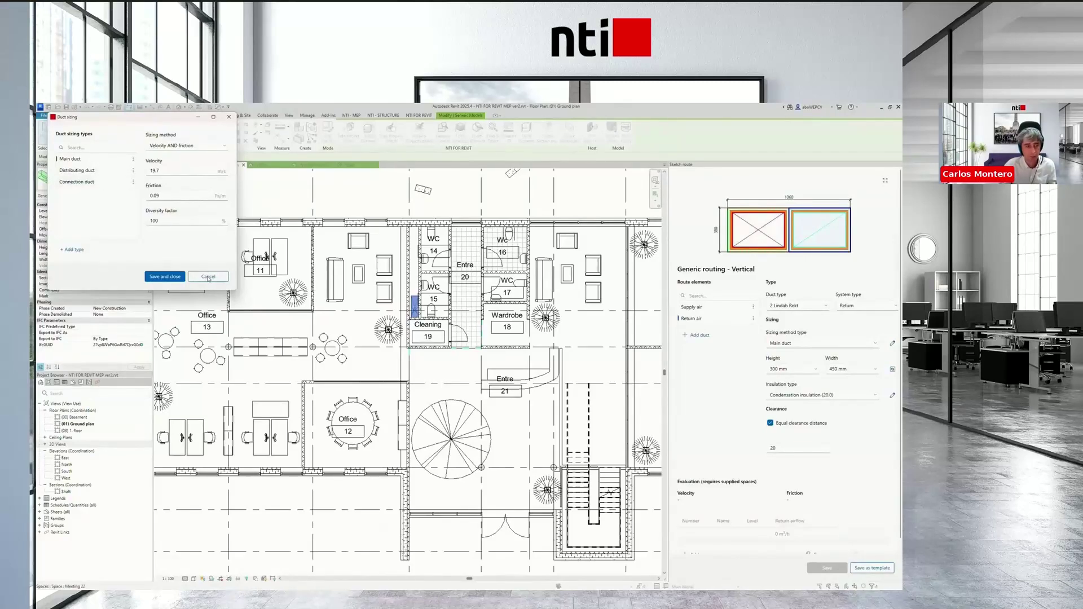
drag(129, 117, 422, 281)
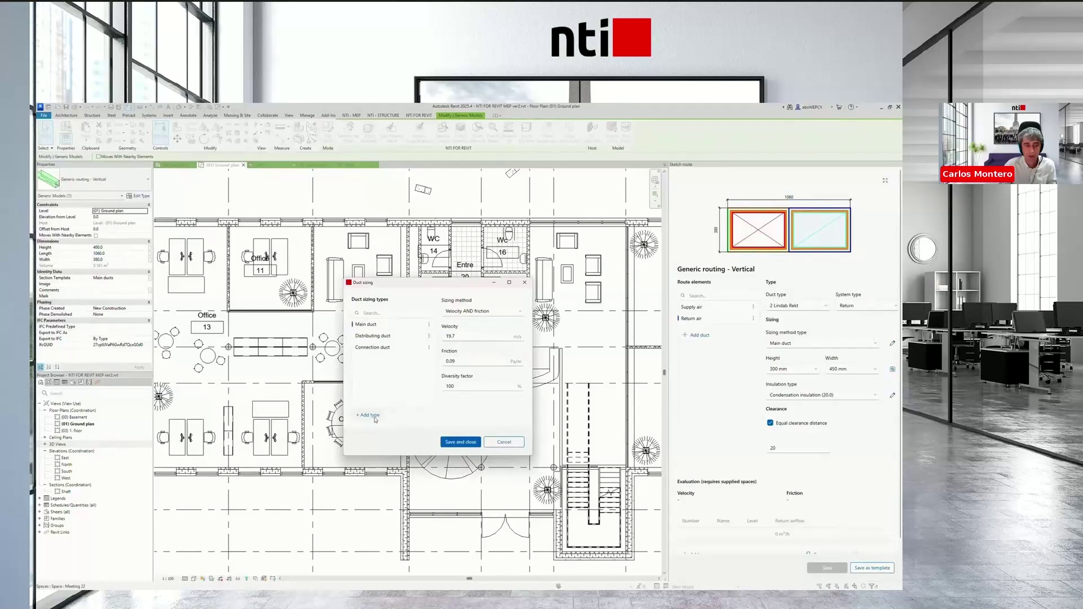
click(505, 443)
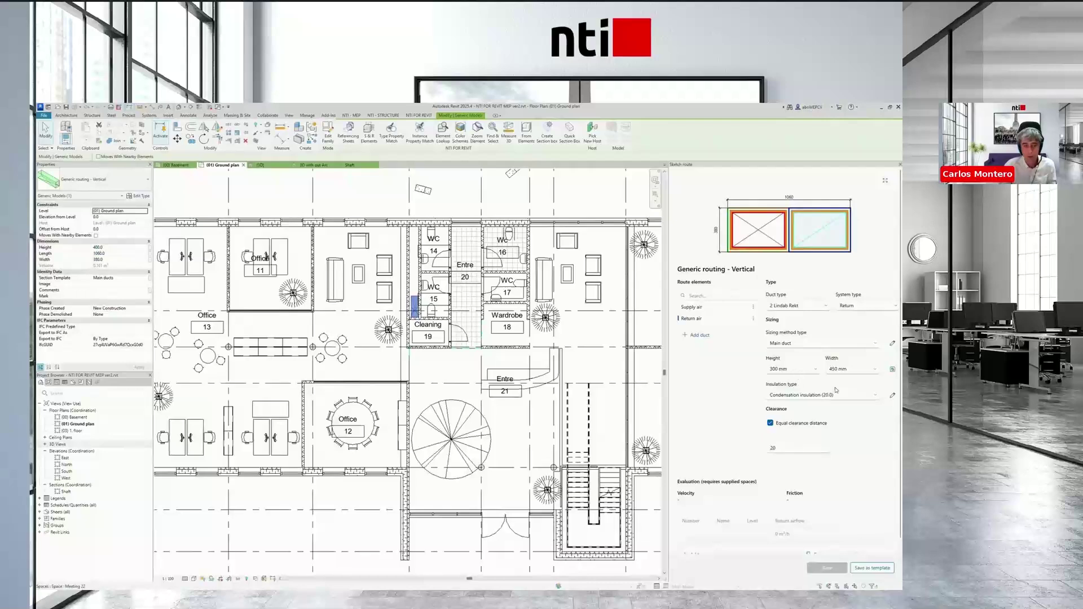
click(893, 396)
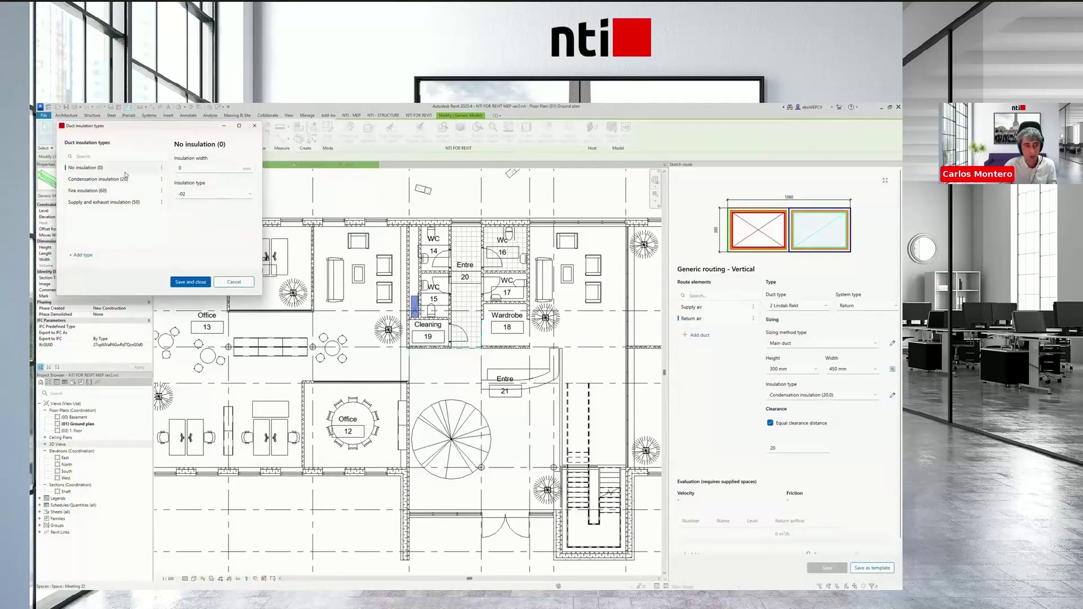
click(235, 282)
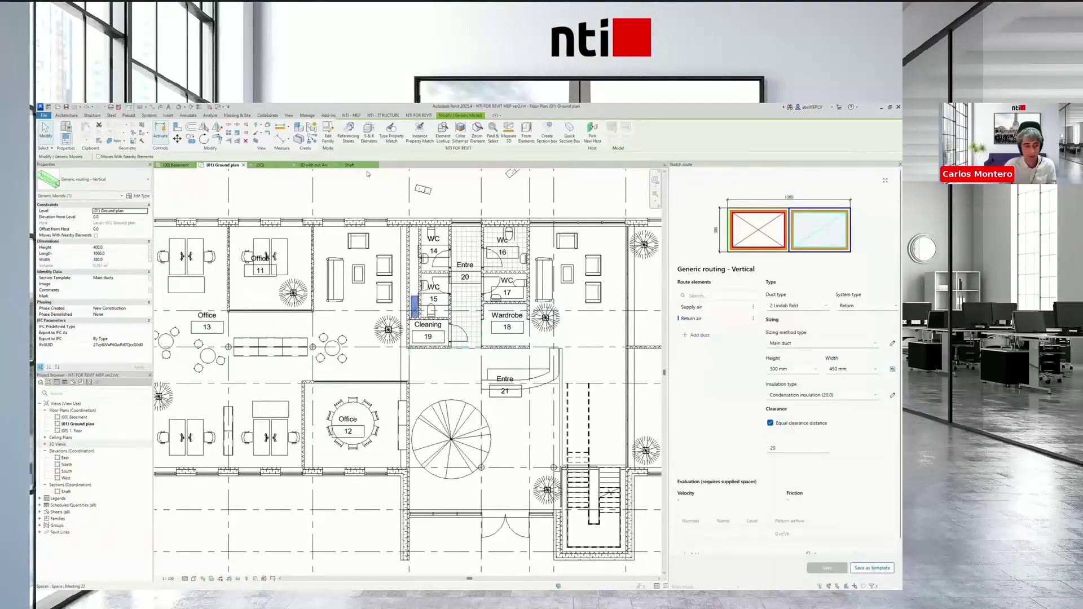
In the Shaft section, stretch the vertical route down into the basement and up to just below 1. floor, about 4450 mm high
click(350, 165)
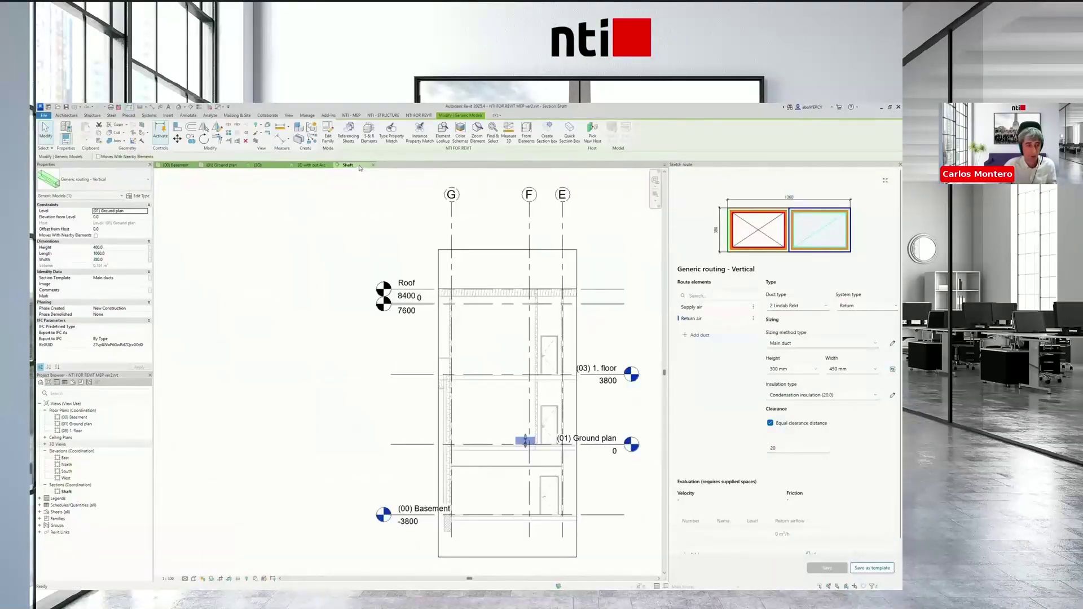
drag(525, 445, 525, 474)
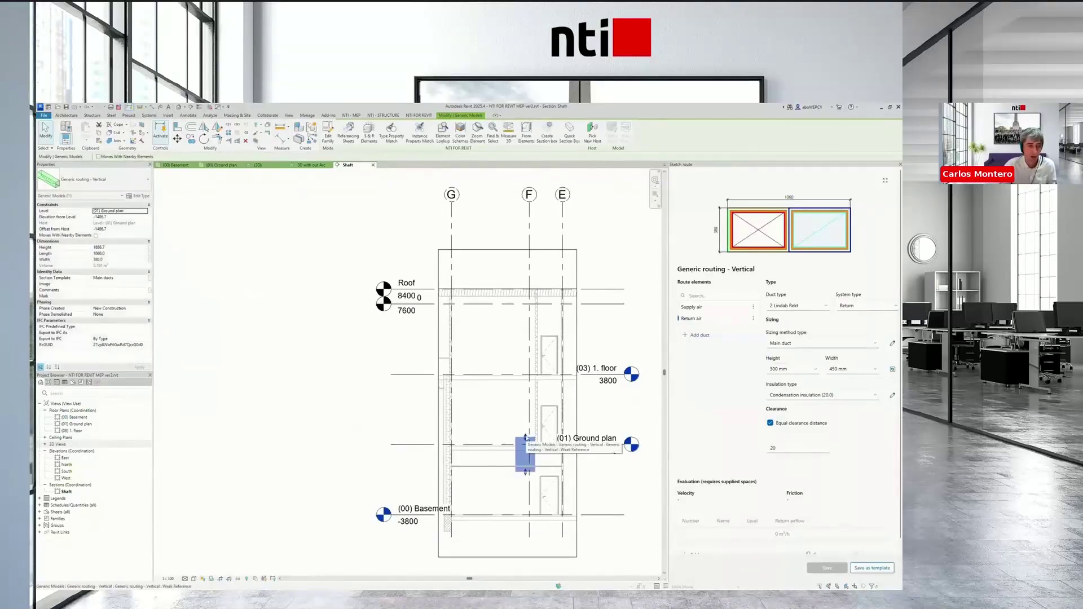
drag(526, 438, 526, 391)
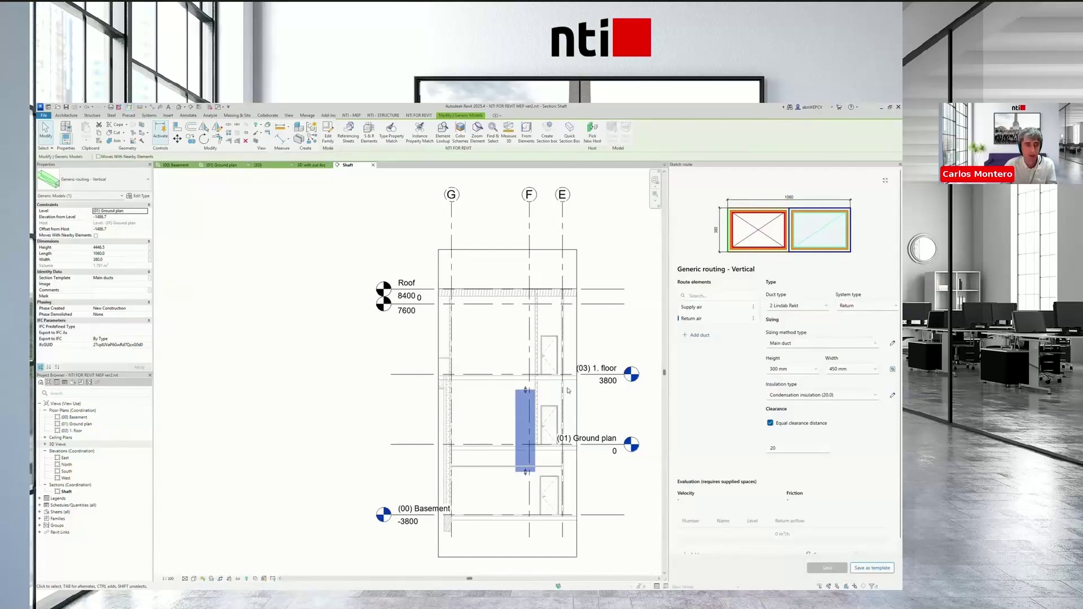
Copy the vertical route about 4700 mm upward and shorten the copy from its top to about 3960 mm high
key(c)
key(o)
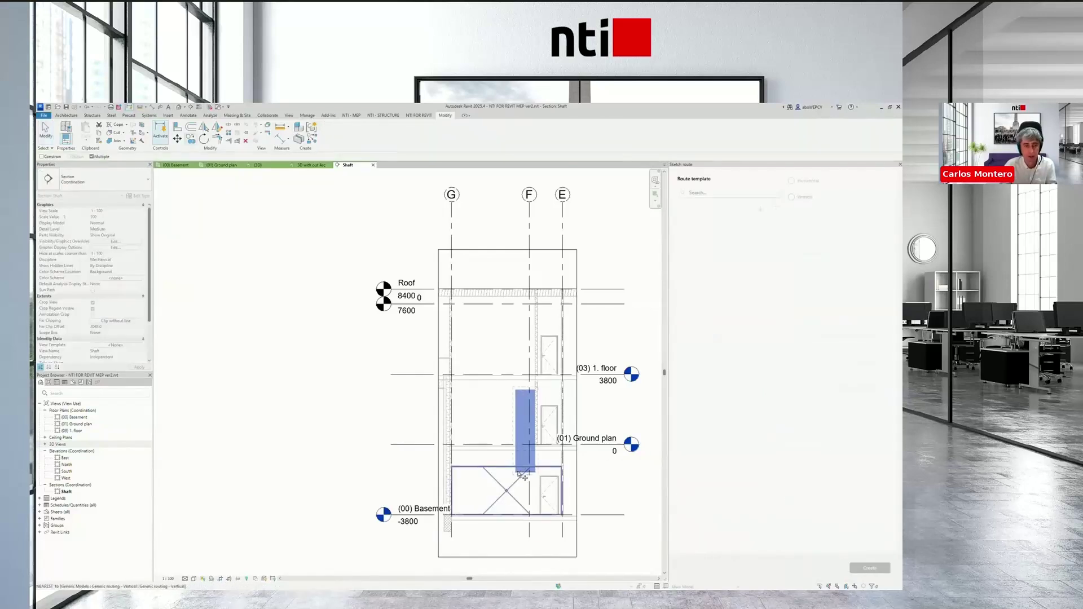
click(535, 472)
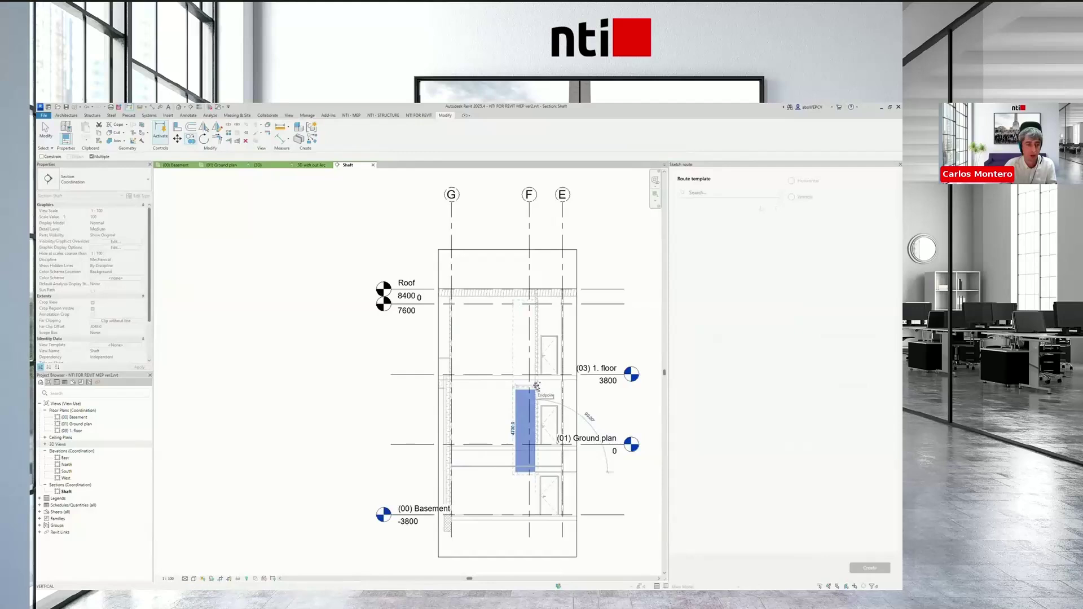
click(536, 387)
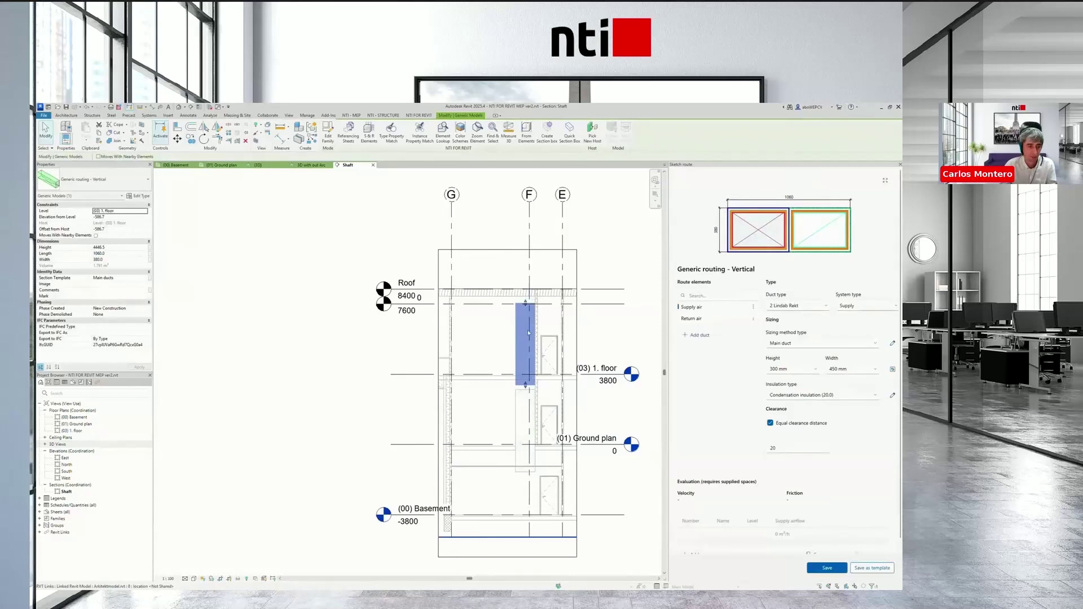
drag(526, 306, 526, 314)
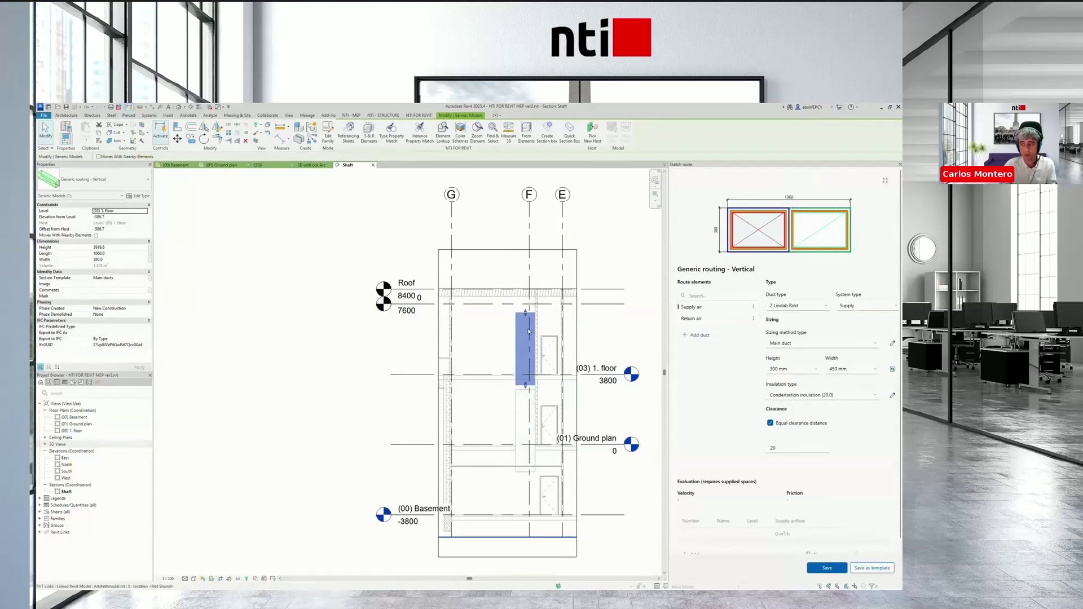
click(569, 347)
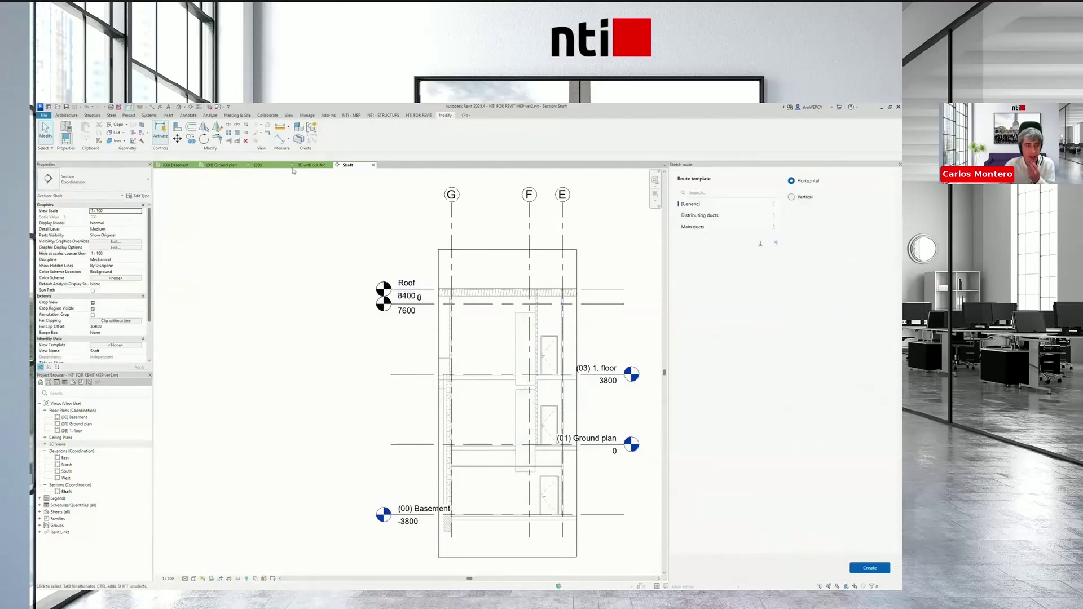
On the ground plan, place a horizontal route using the Distributing ducts template and move it against the shaft beside WC 15
click(217, 165)
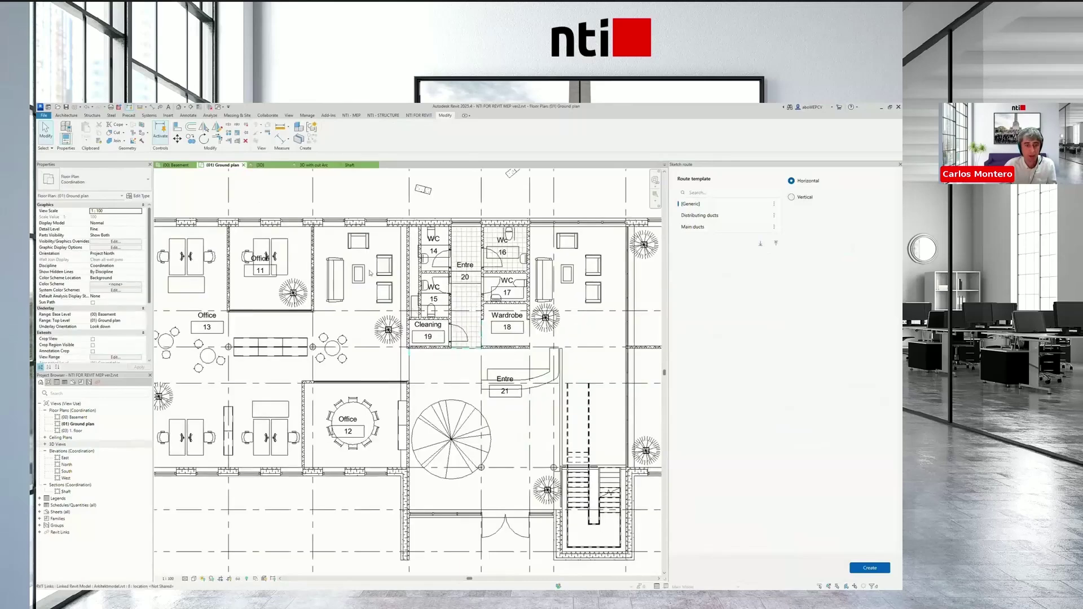
scroll(642, 328, down, 2)
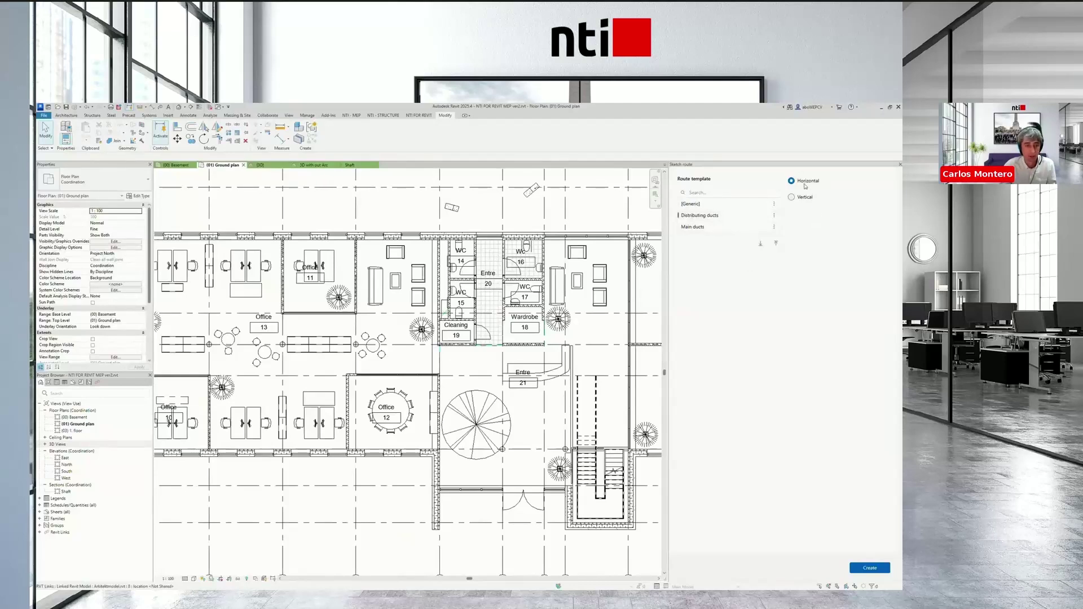
click(866, 568)
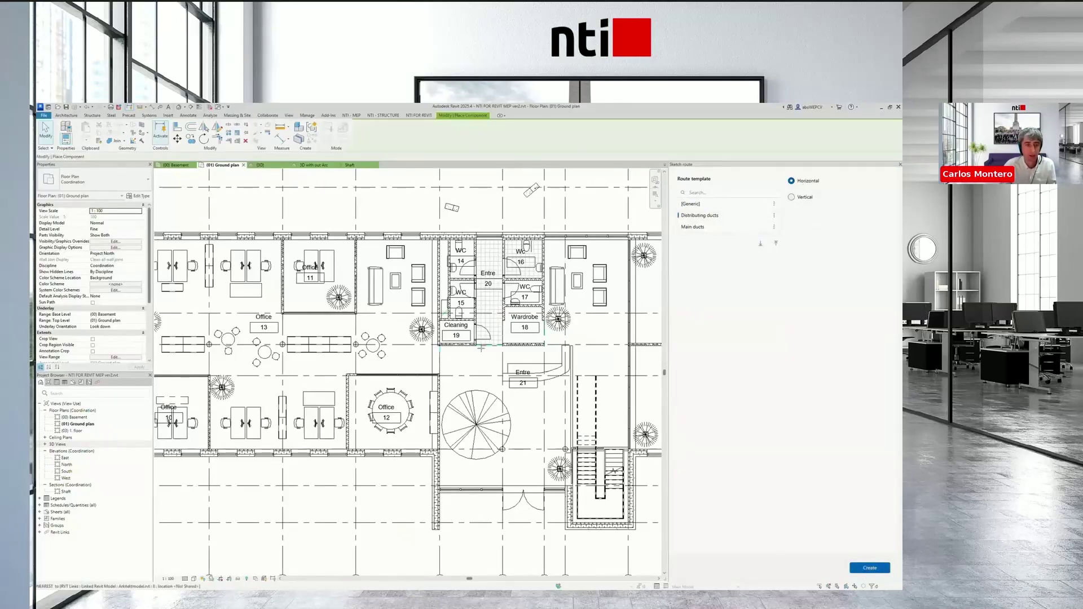
click(393, 314)
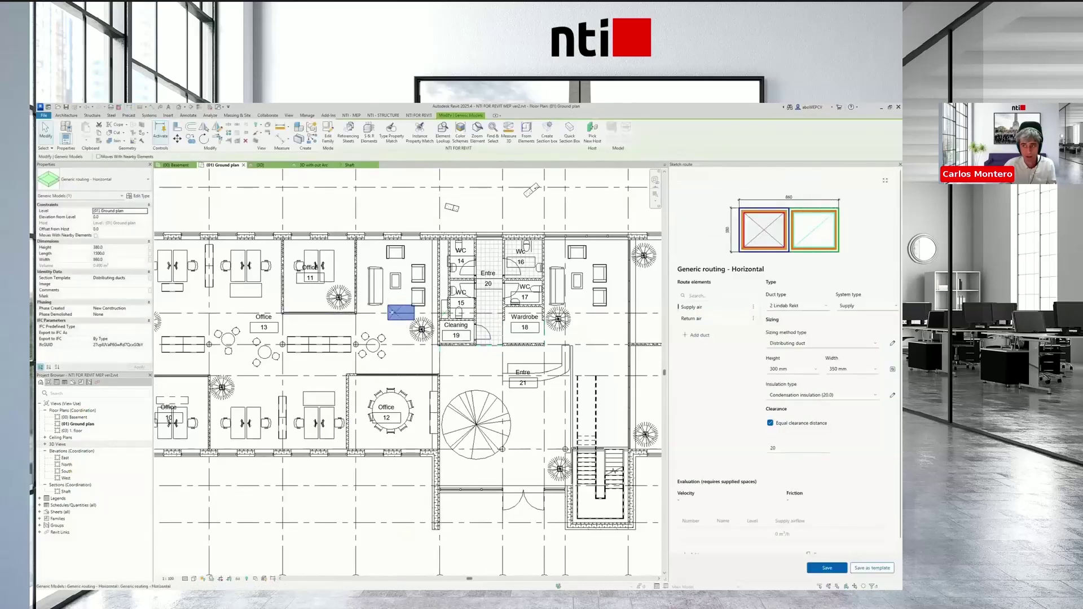
mouse_move(405, 316)
mouse_down()
mouse_move(390, 302)
mouse_move(390, 323)
mouse_up()
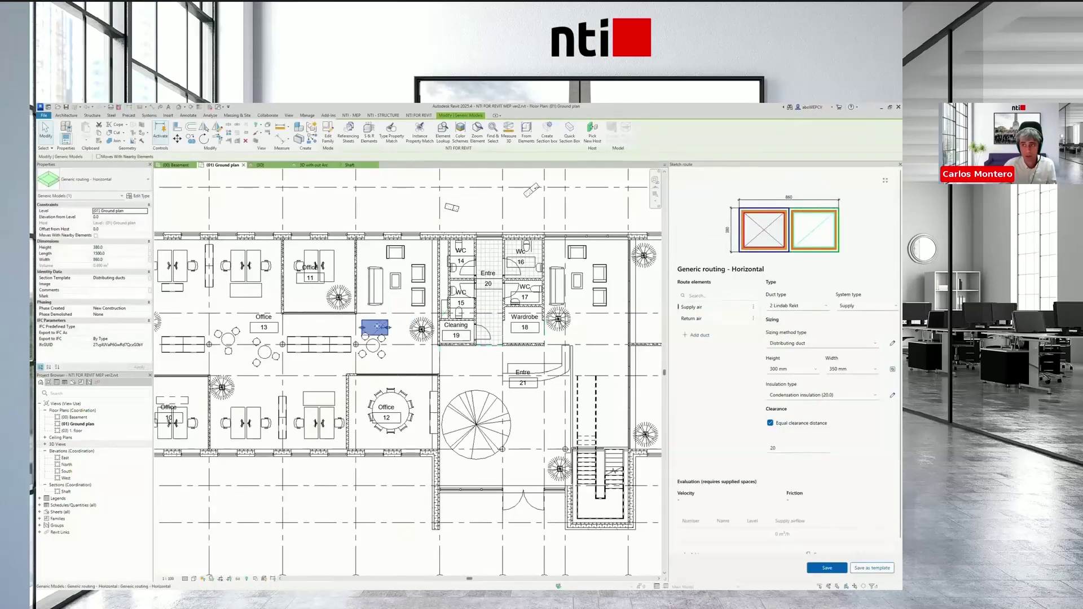
click(426, 311)
middle_drag(398, 322, 428, 326)
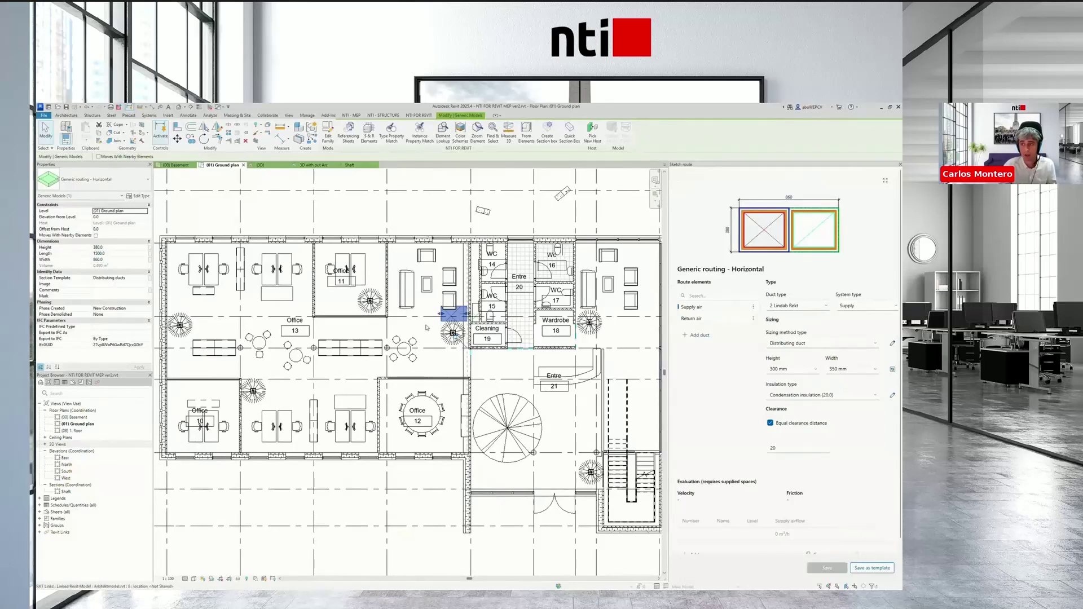
middle_drag(427, 331, 439, 329)
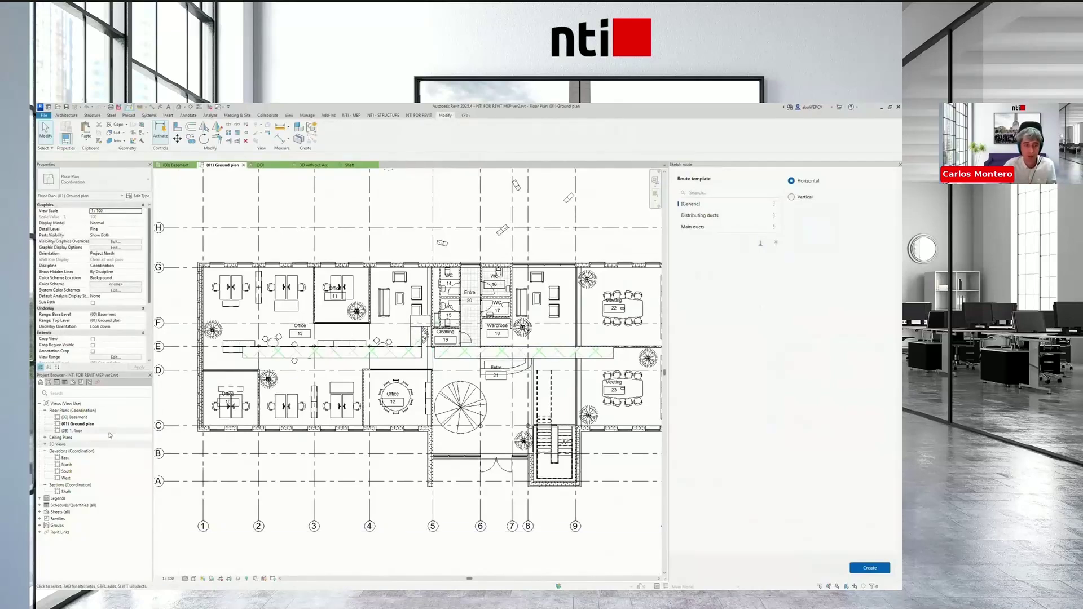
Copy the four horizontal route segments from the ground plan onto the (03) 1. floor plan, aligned with the originals
click(471, 353)
ctrl+click(420, 352)
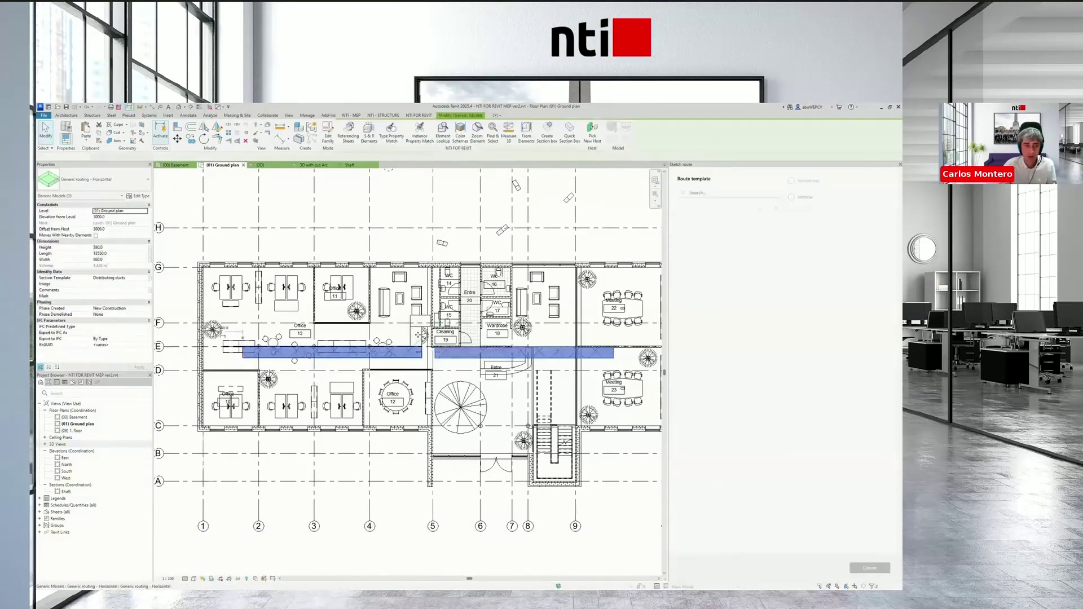
ctrl+click(419, 337)
ctrl+click(420, 320)
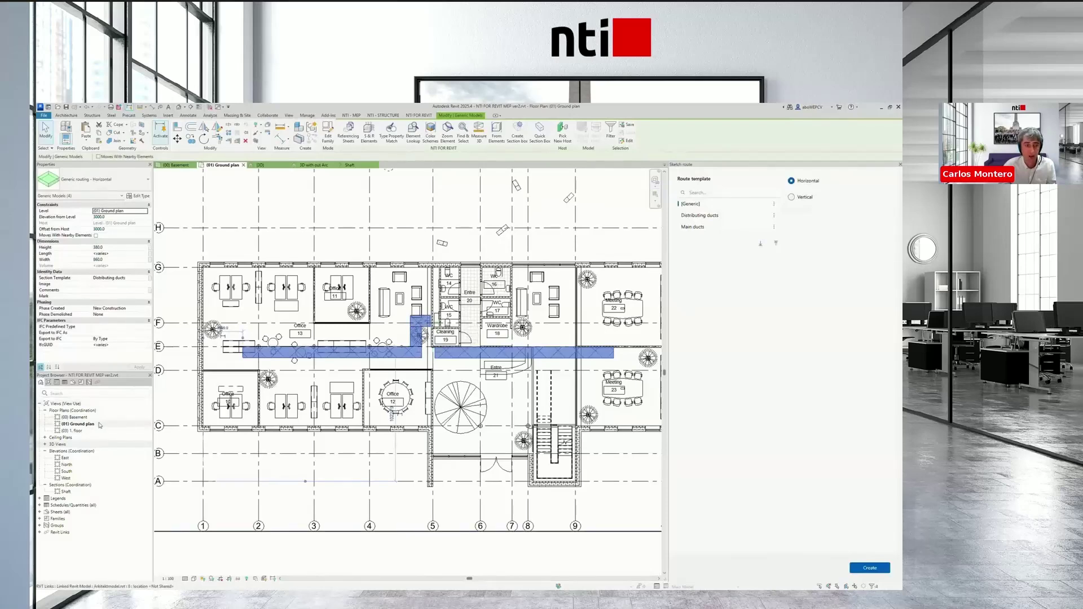
click(75, 432)
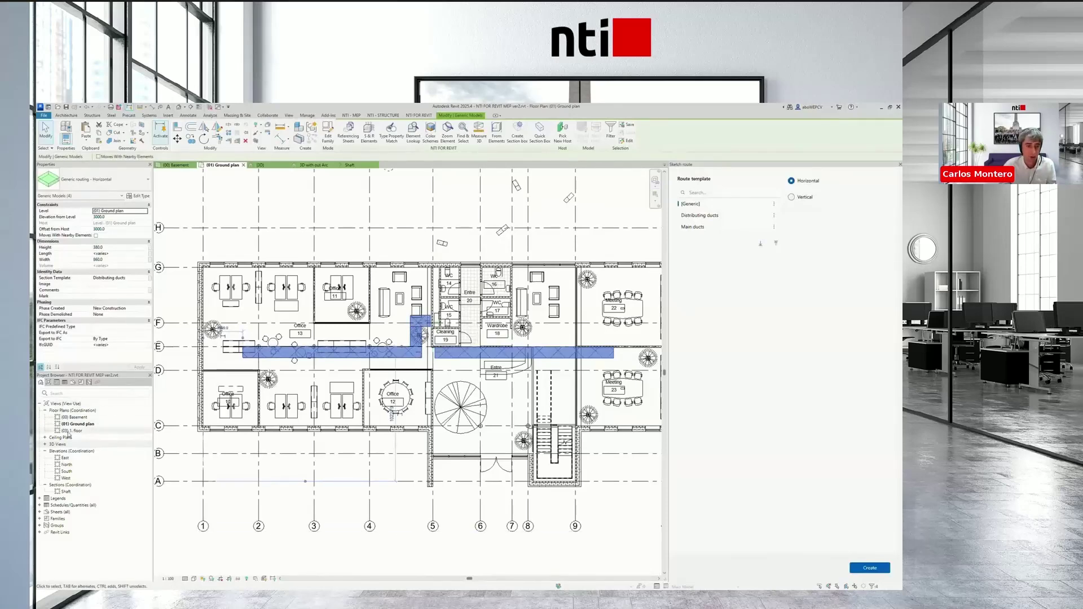
double_click(75, 432)
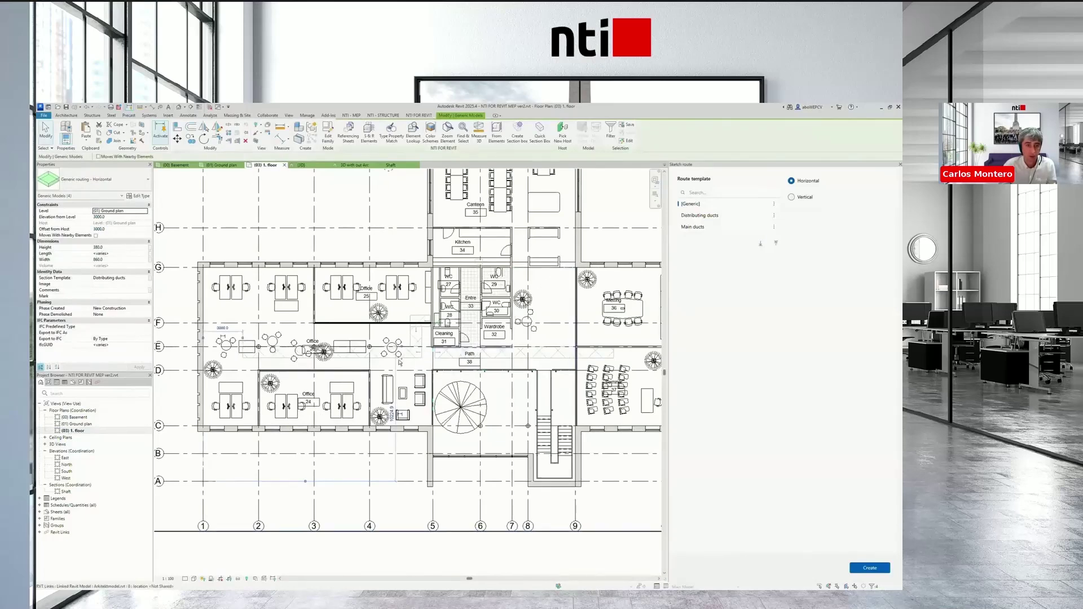
key(Escape)
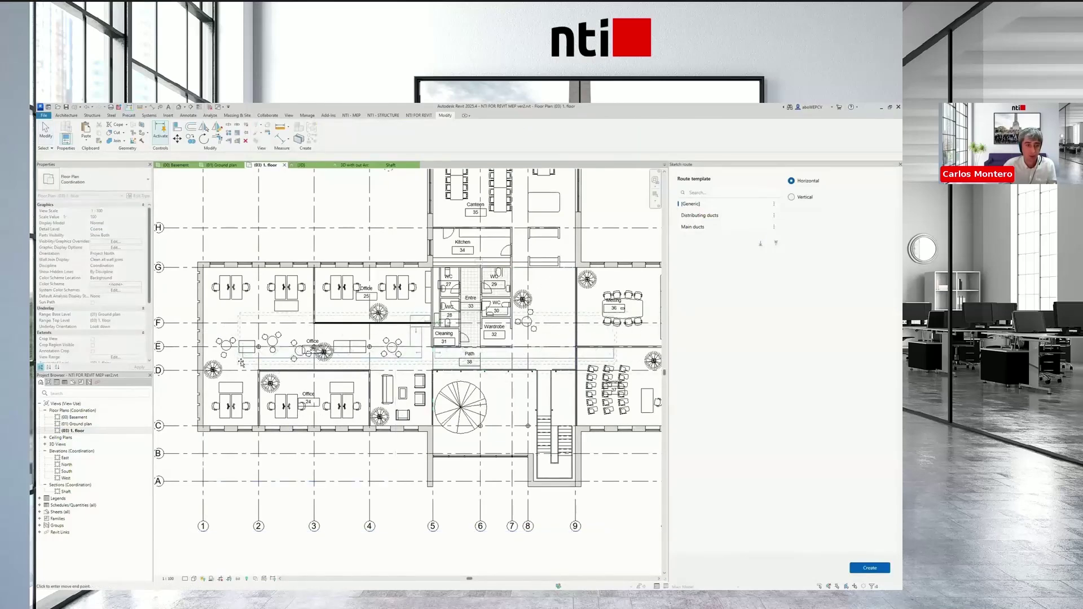
click(243, 359)
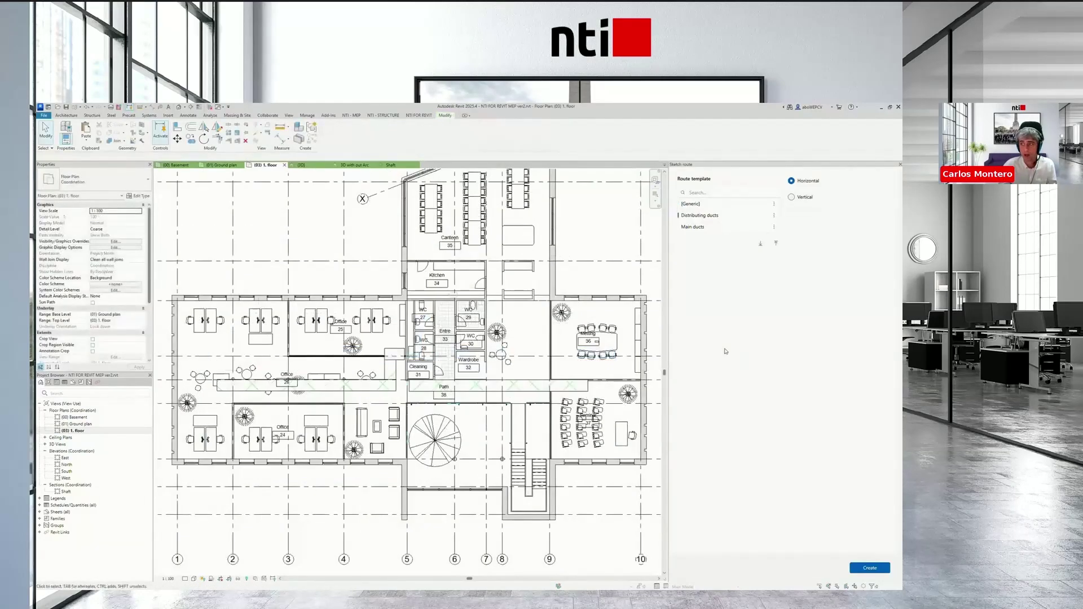
Place another horizontal Distributing ducts route on 1. floor, running across Meeting 36
click(870, 568)
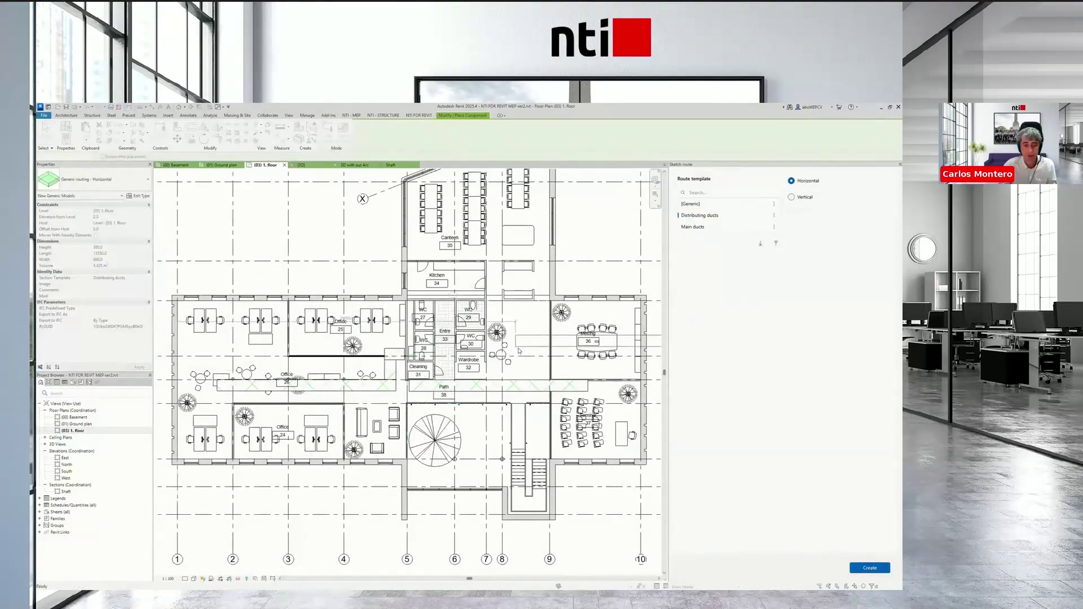
click(516, 342)
scroll(548, 356, down, 1)
middle_drag(549, 356, 499, 352)
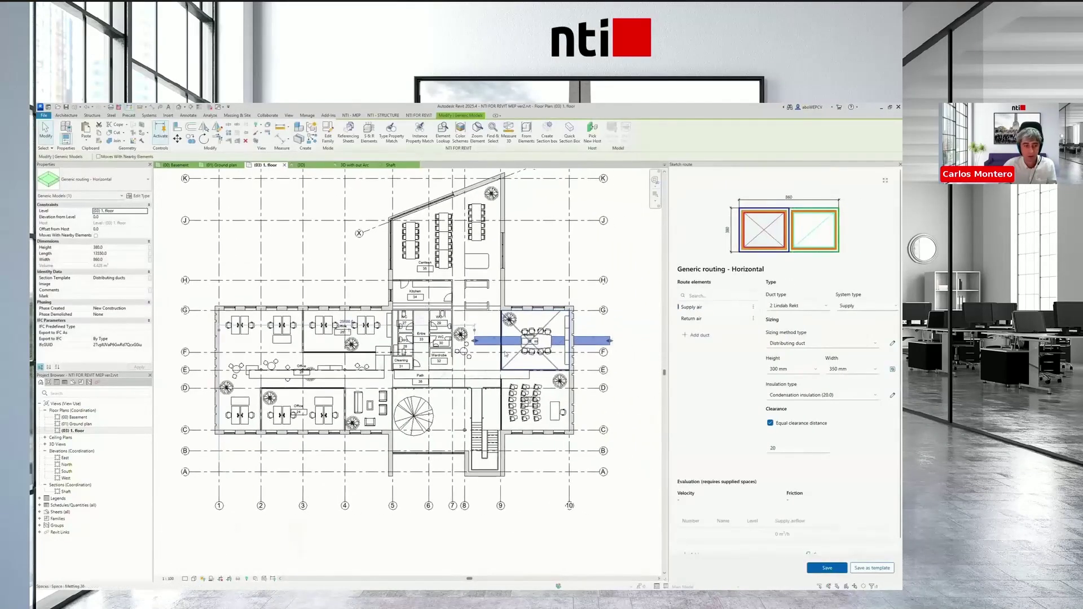
Shorten the new route, rotate it perpendicular to the Path 38 corridor and stretch it from the corridor to the Canteen area, about 12100 mm long
drag(610, 341, 485, 345)
scroll(484, 345, up, 3)
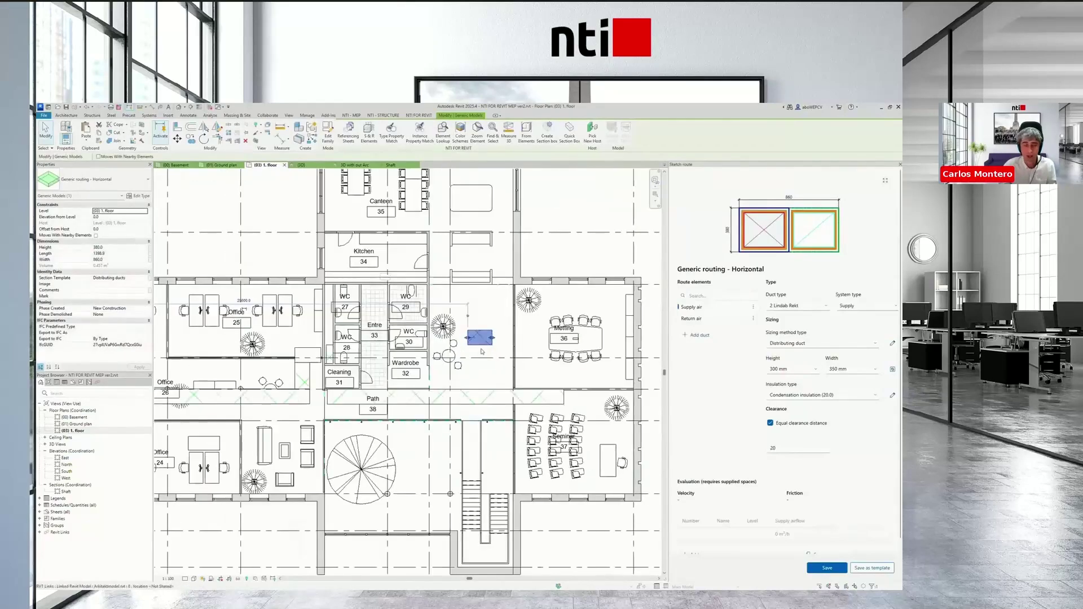
key(space)
key(space)
key(space)
key(space)
key(space)
drag(468, 343, 478, 178)
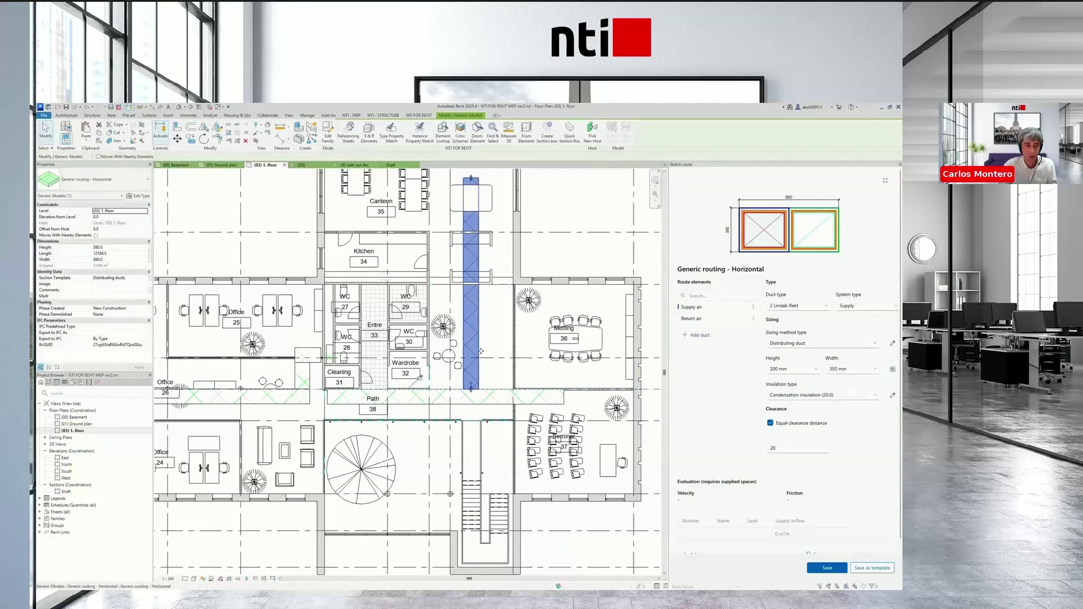
Set the rotated route's elevation from level to 3000 mm and deselect it
click(105, 217)
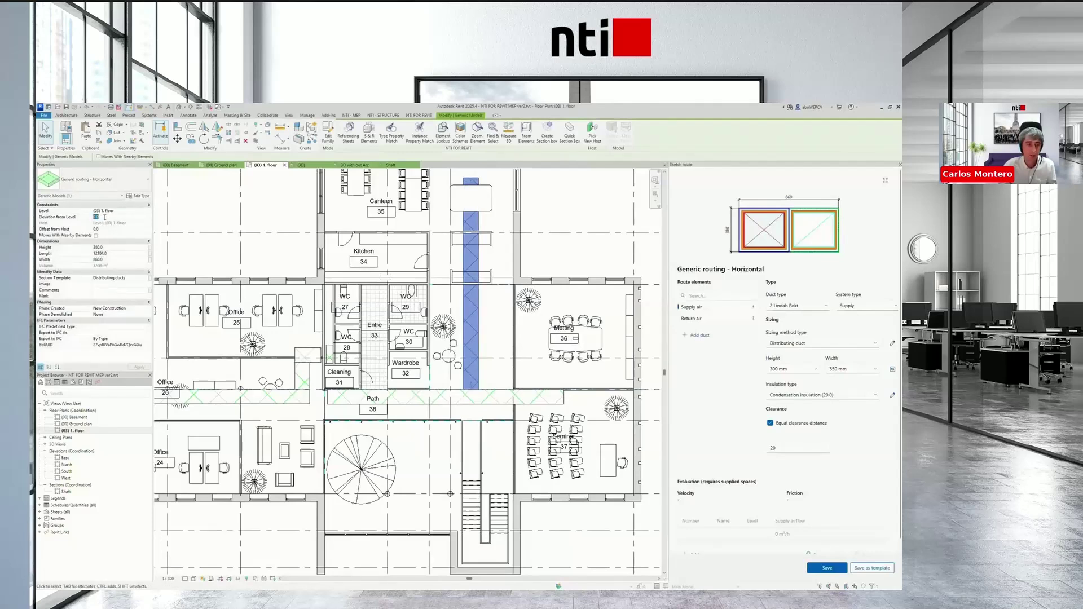
text(3000)
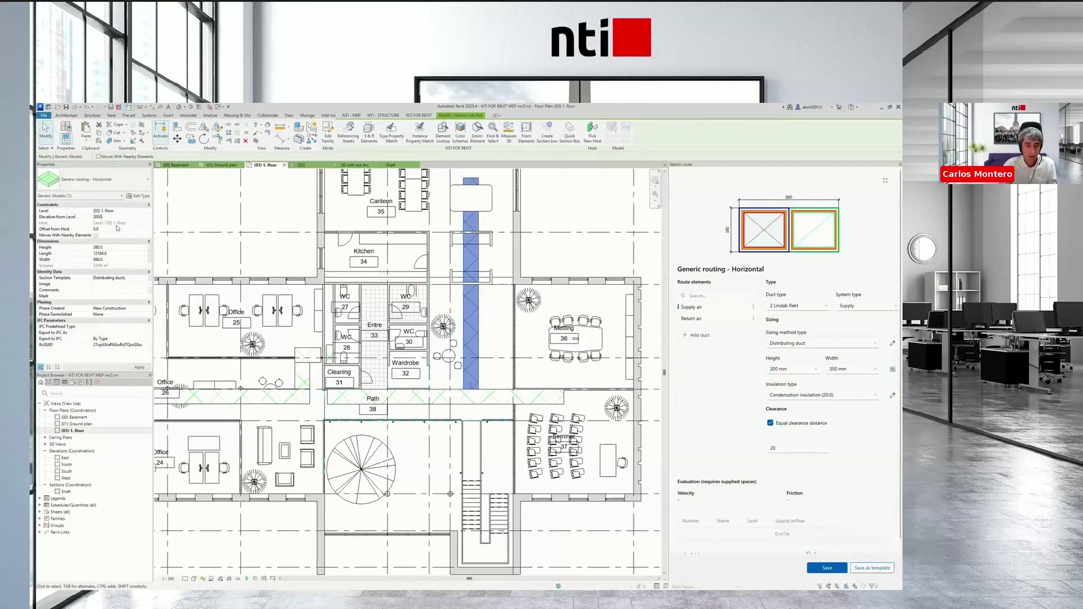
key(Return)
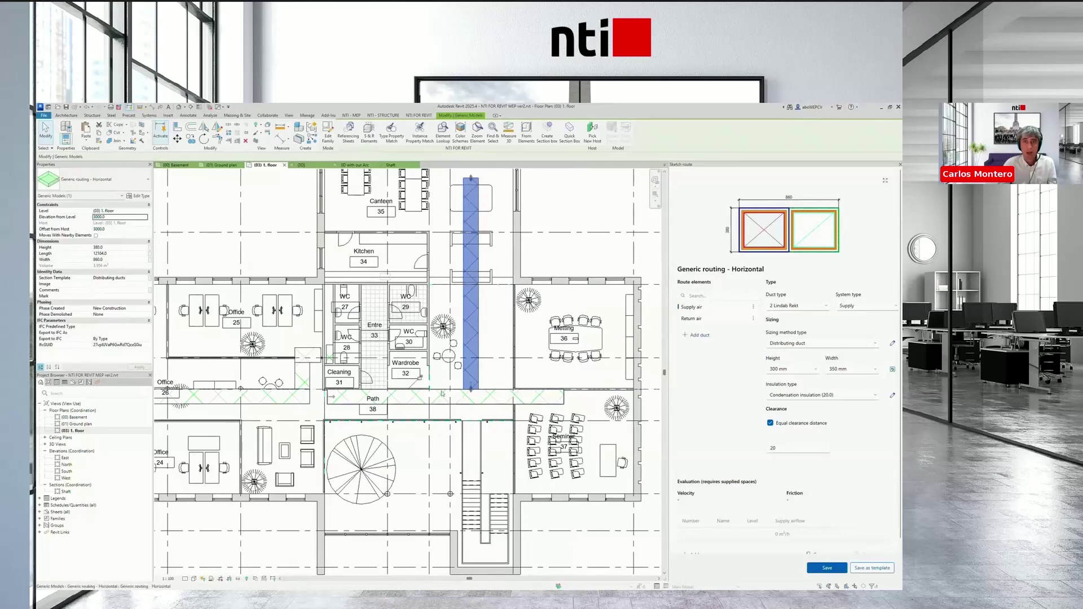
click(449, 396)
click(448, 375)
middle_drag(448, 375, 496, 371)
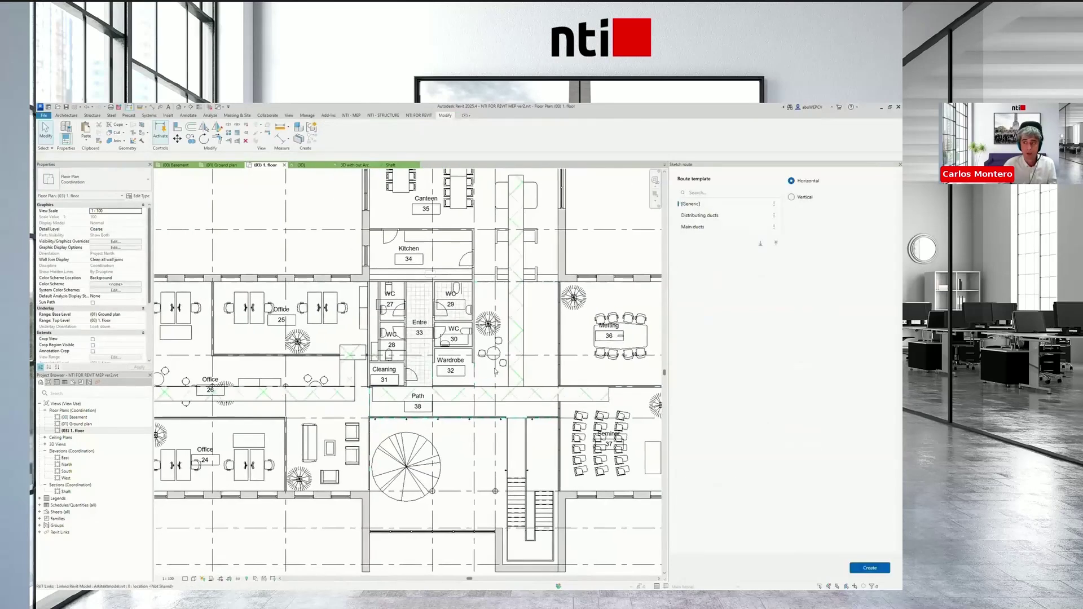
scroll(495, 372, down, 3)
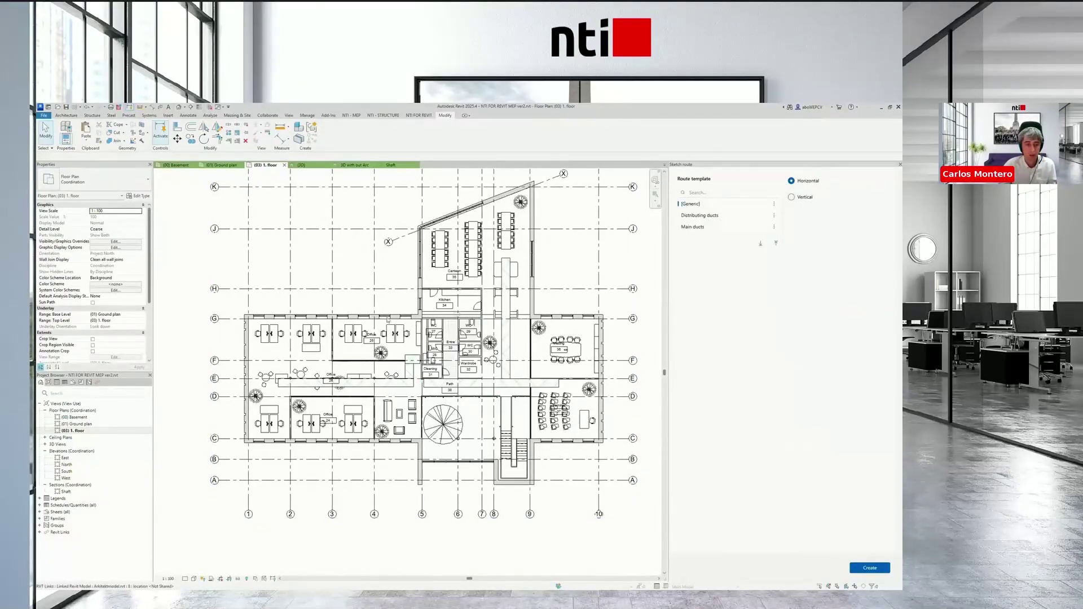
Inspect the sketched duct routes from different angles in the 3D view that shows the ducts
click(356, 166)
shift+middle_drag(399, 428, 421, 418)
scroll(420, 418, up, 2)
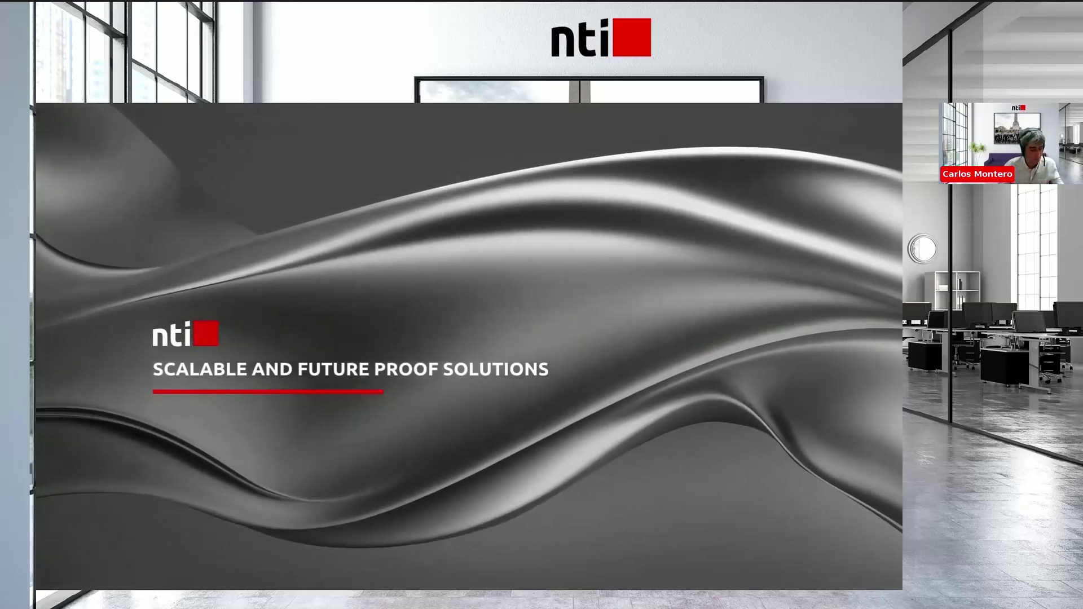
key(Right)
key(Right)
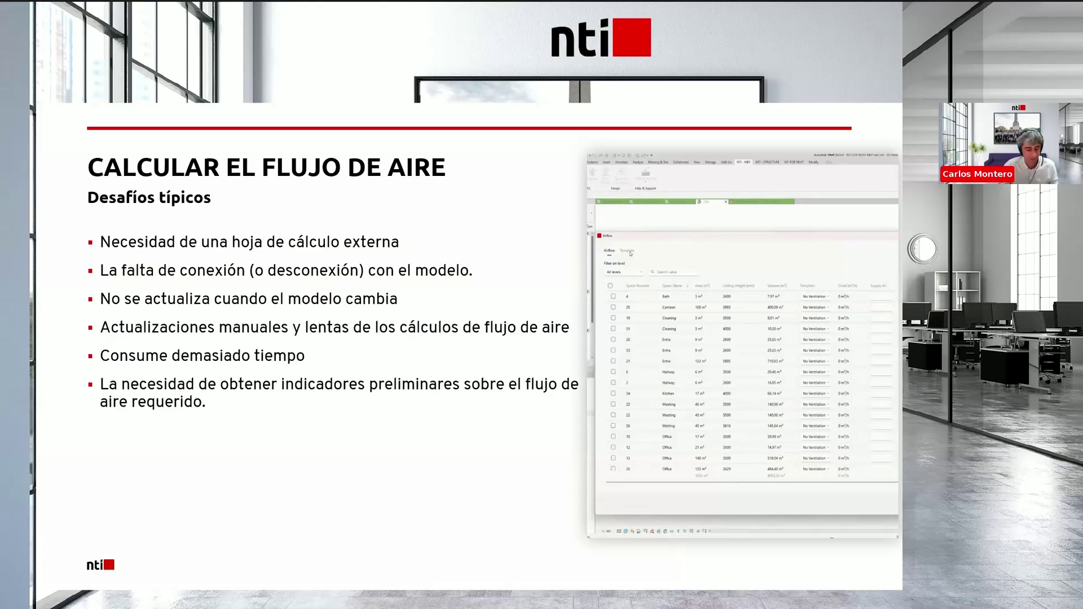
key(Right)
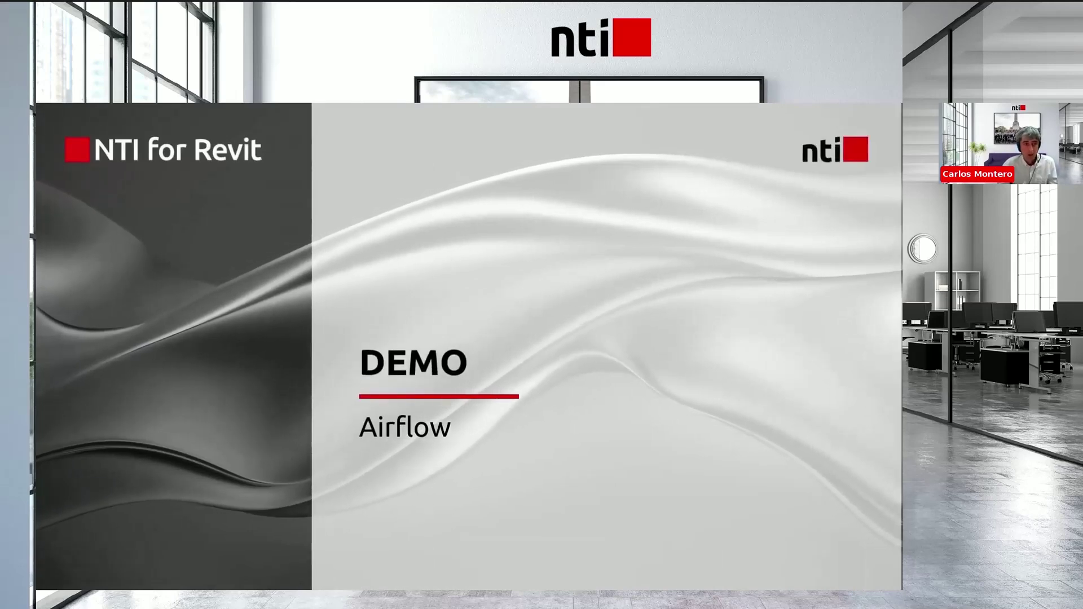
key(Right)
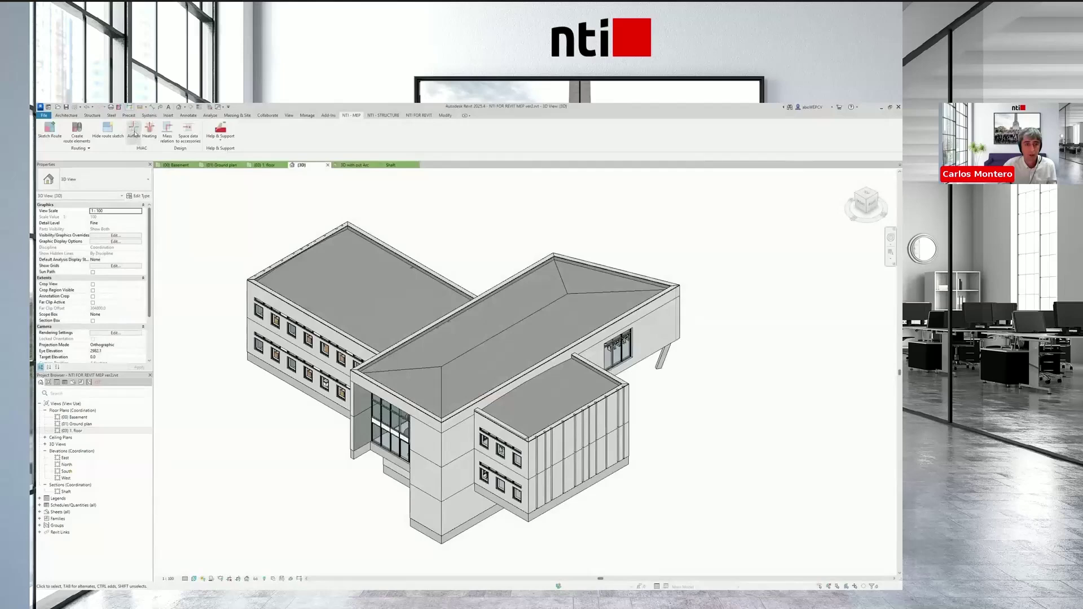
Start the Airflow calculation for all levels and sort the list of spaces by space name
click(134, 133)
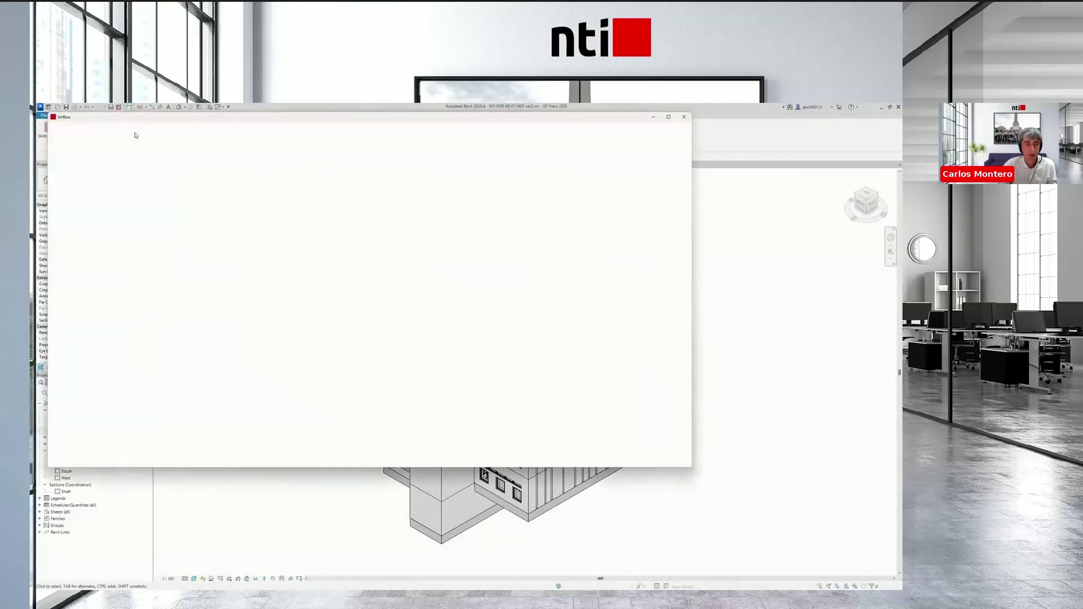
drag(264, 126, 361, 212)
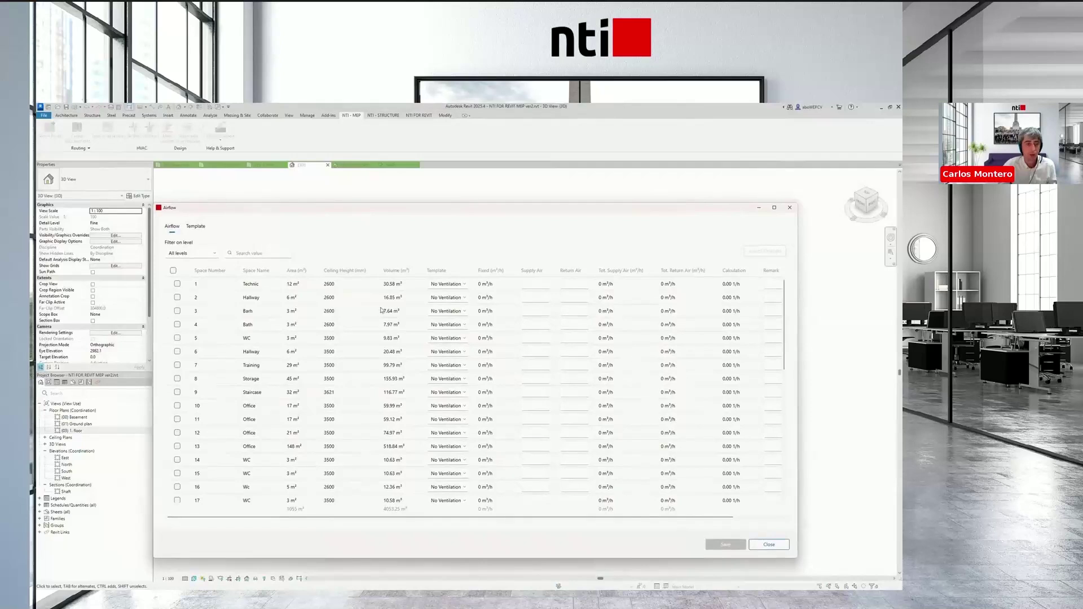
scroll(361, 290, down, 5)
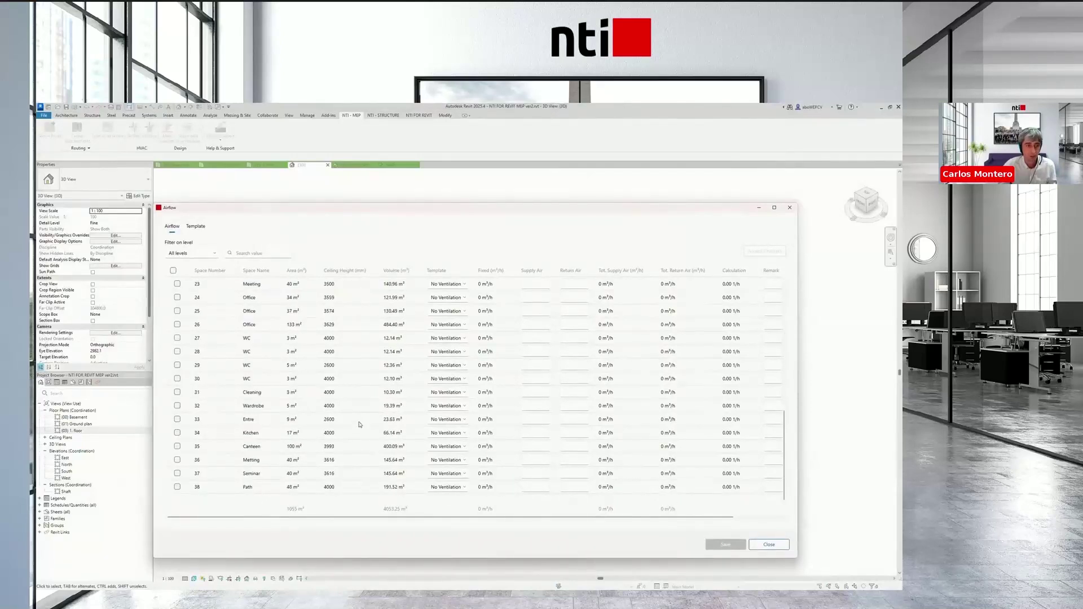
scroll(346, 449, up, 5)
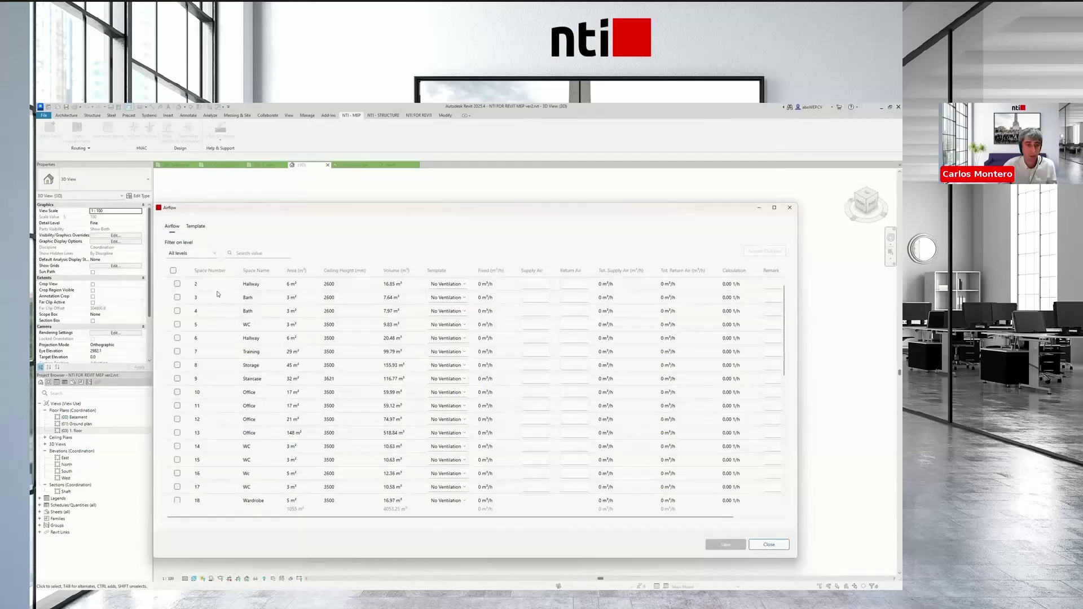
click(209, 253)
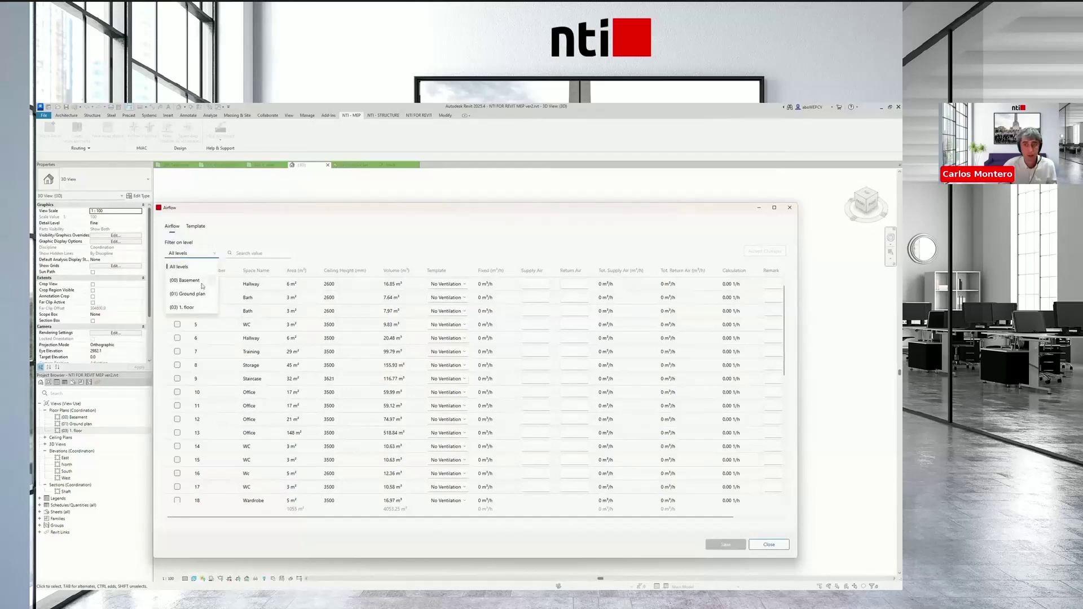
click(214, 254)
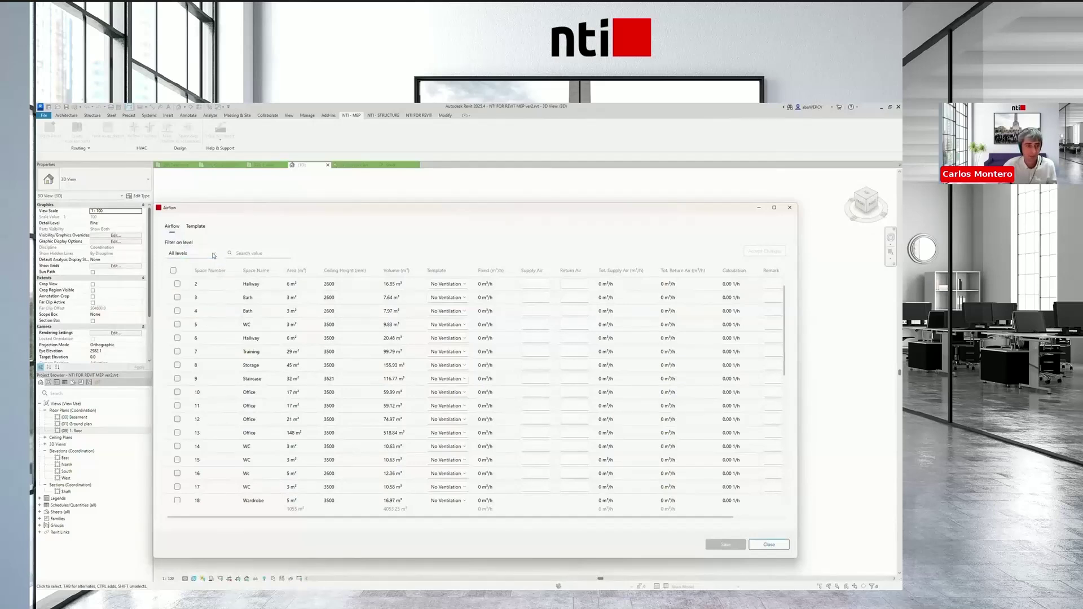
click(259, 272)
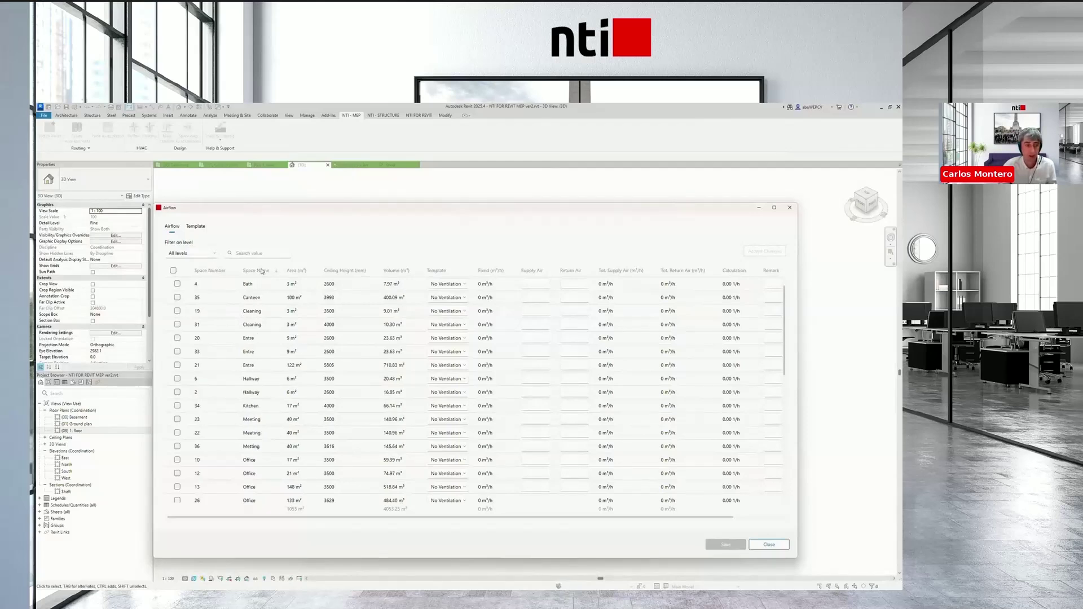
Review the existing airflow templates and add a new one named Seminar
click(197, 226)
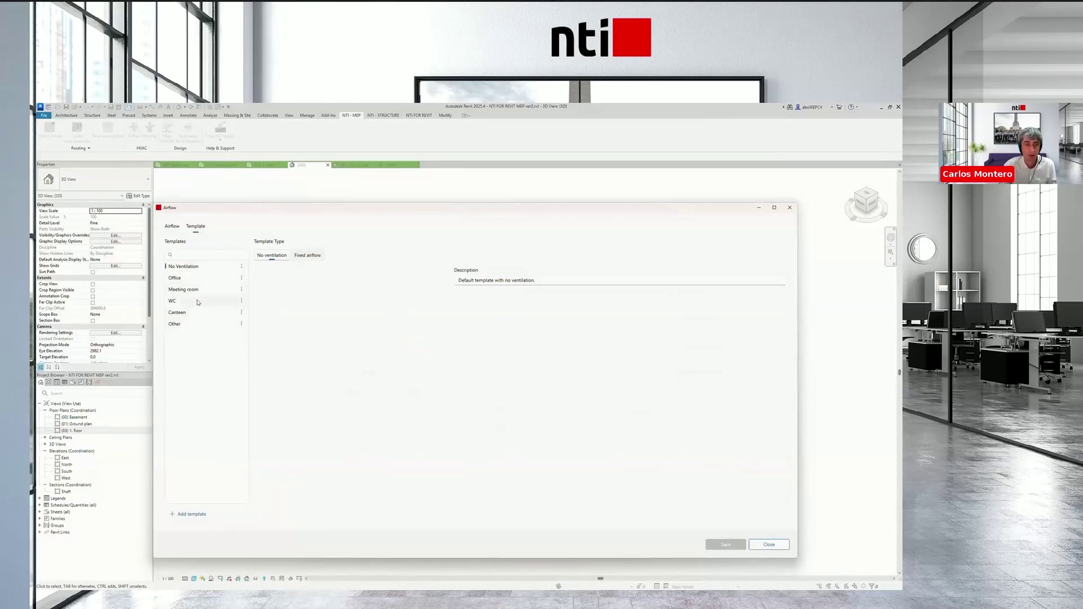
click(200, 278)
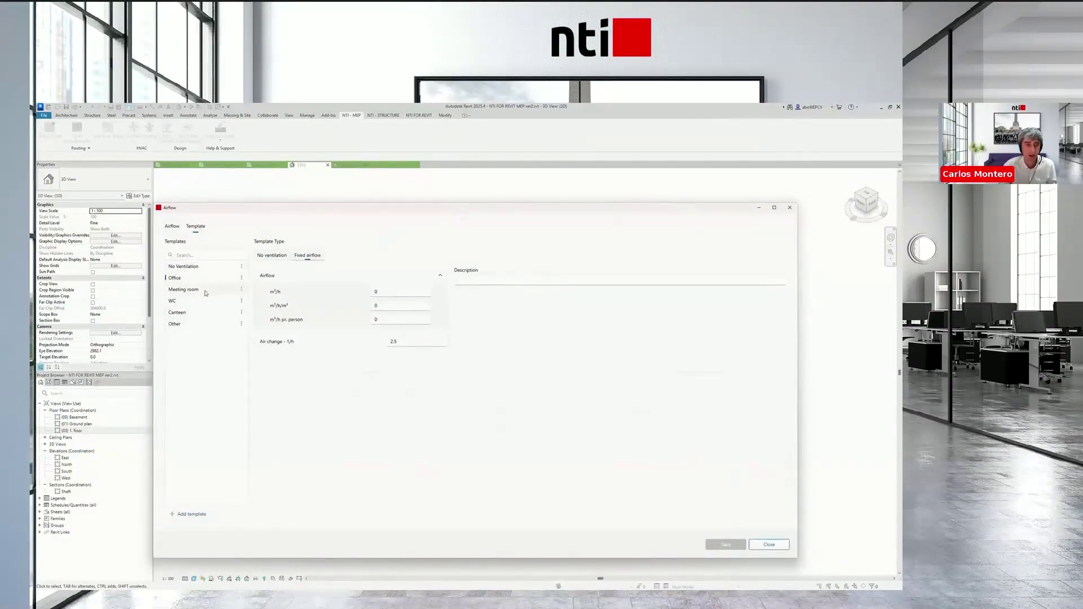
click(198, 324)
click(191, 515)
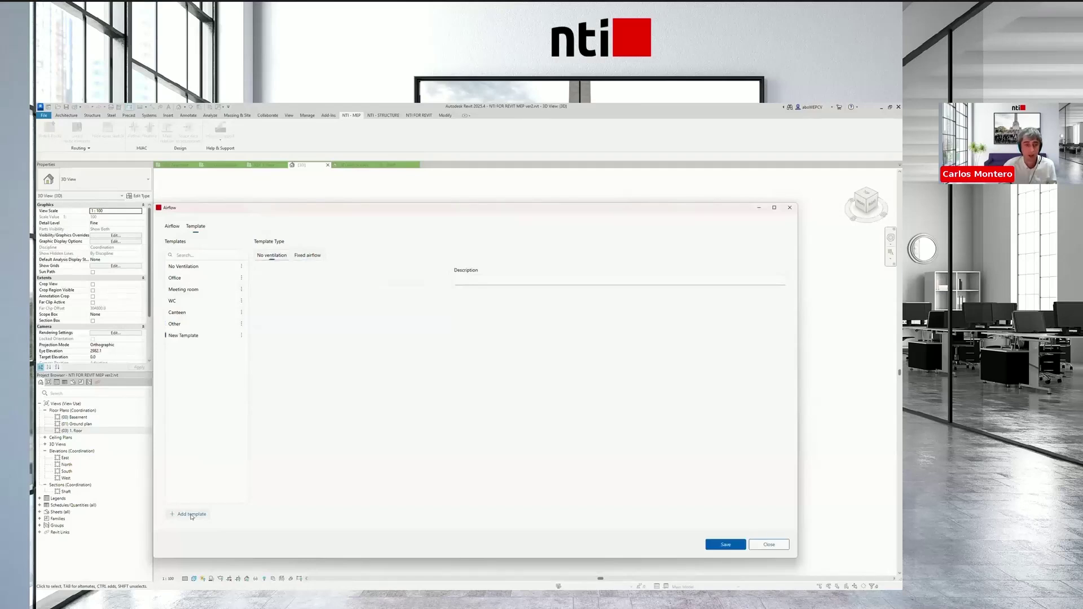
click(242, 336)
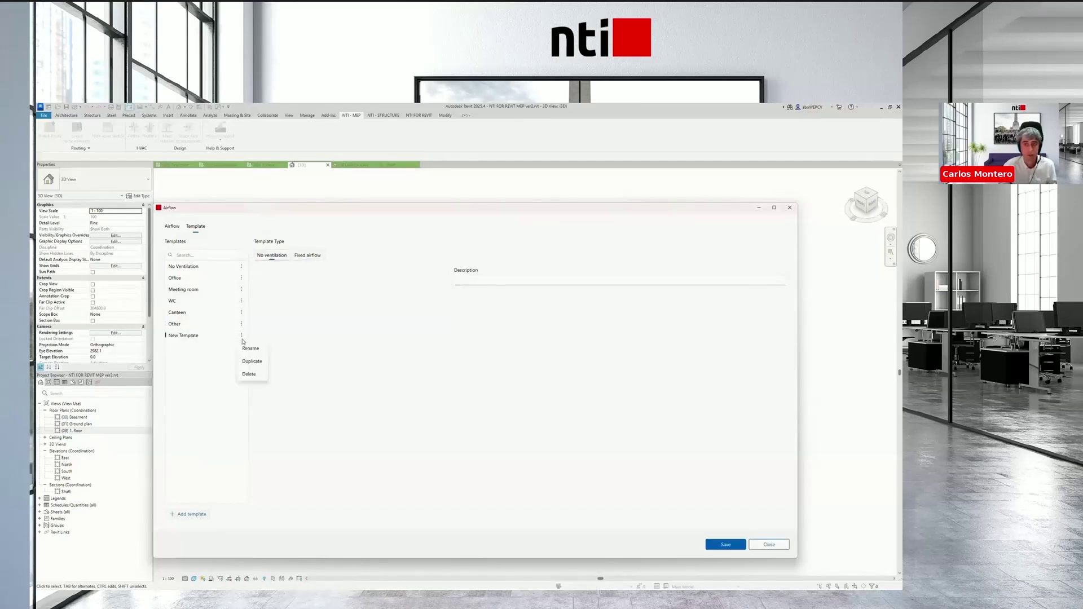
click(257, 349)
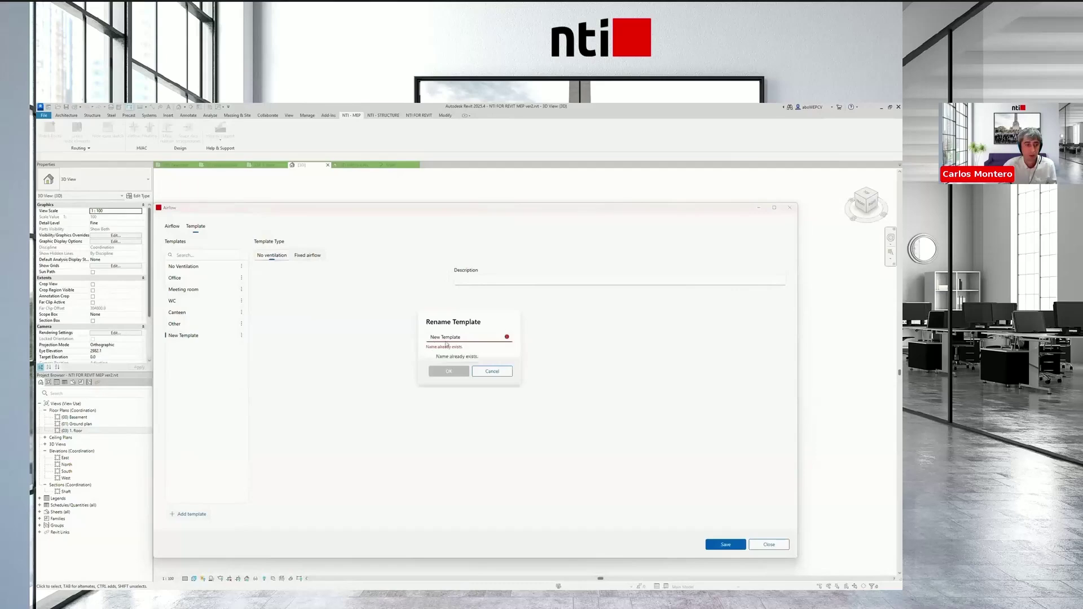
text(S)
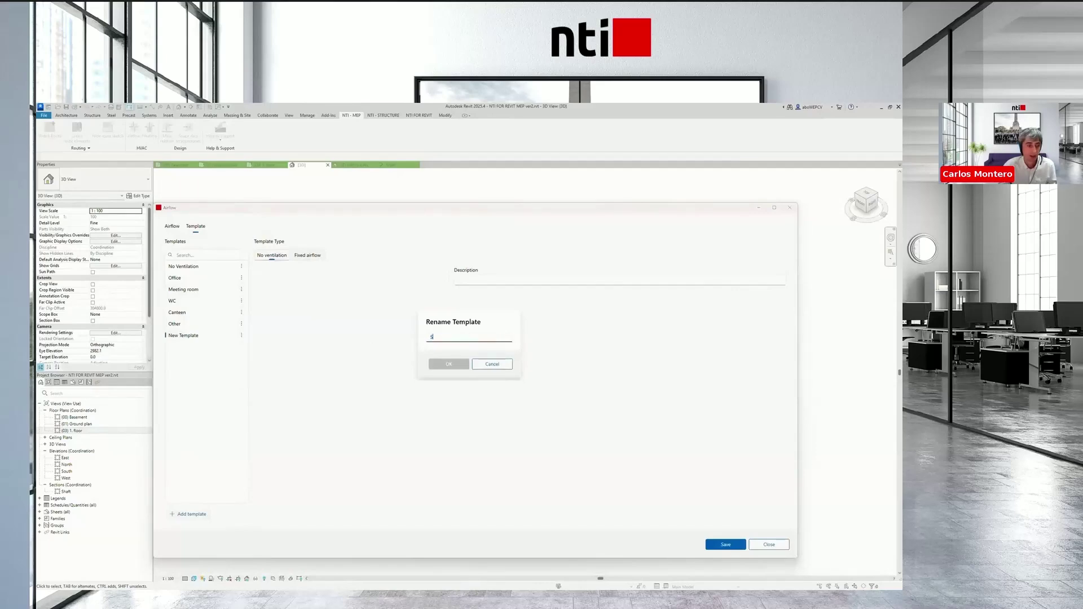
text(eminar)
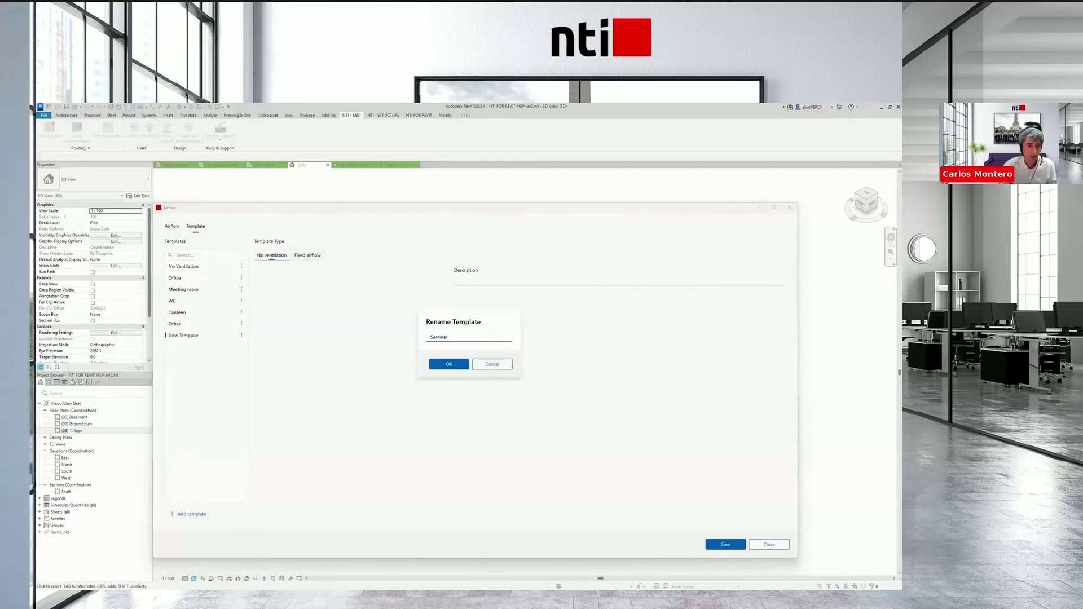
key(Return)
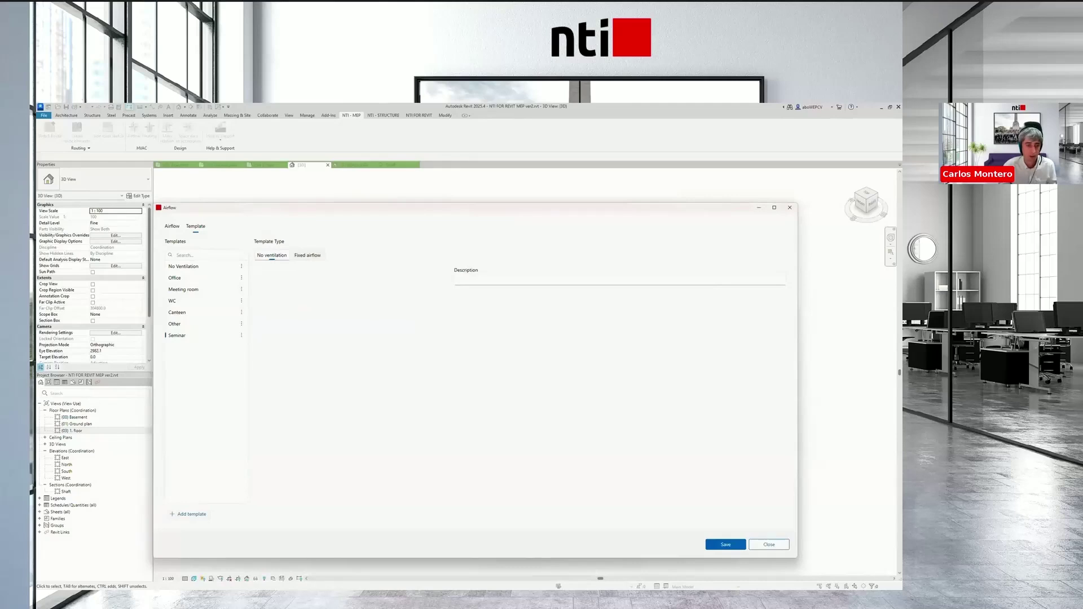
Set the Seminar template to Fixed airflow with an air change of 4 per hour
click(311, 257)
click(409, 342)
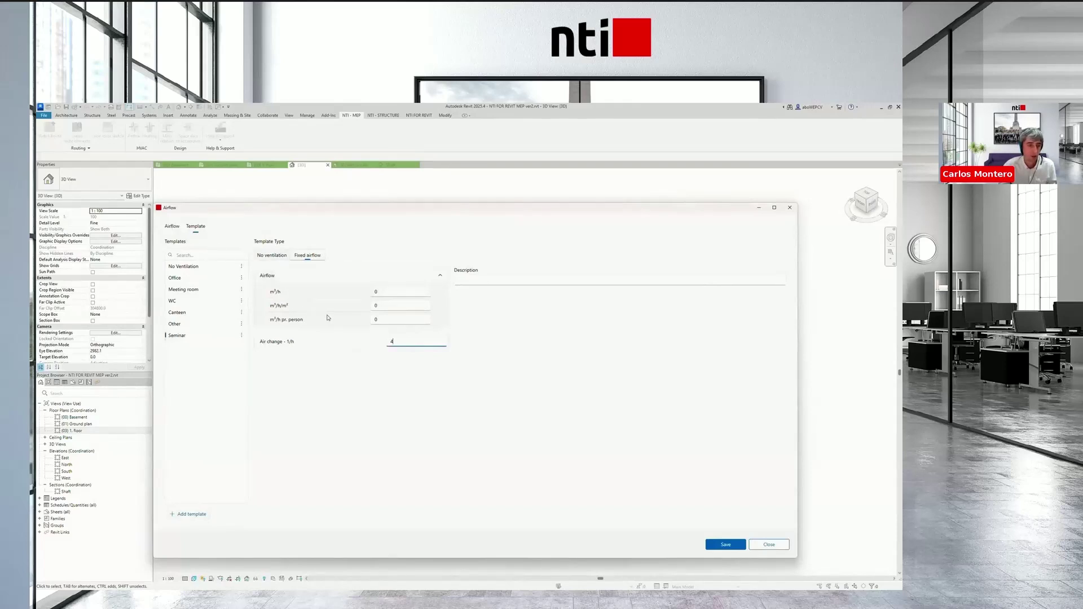
click(388, 292)
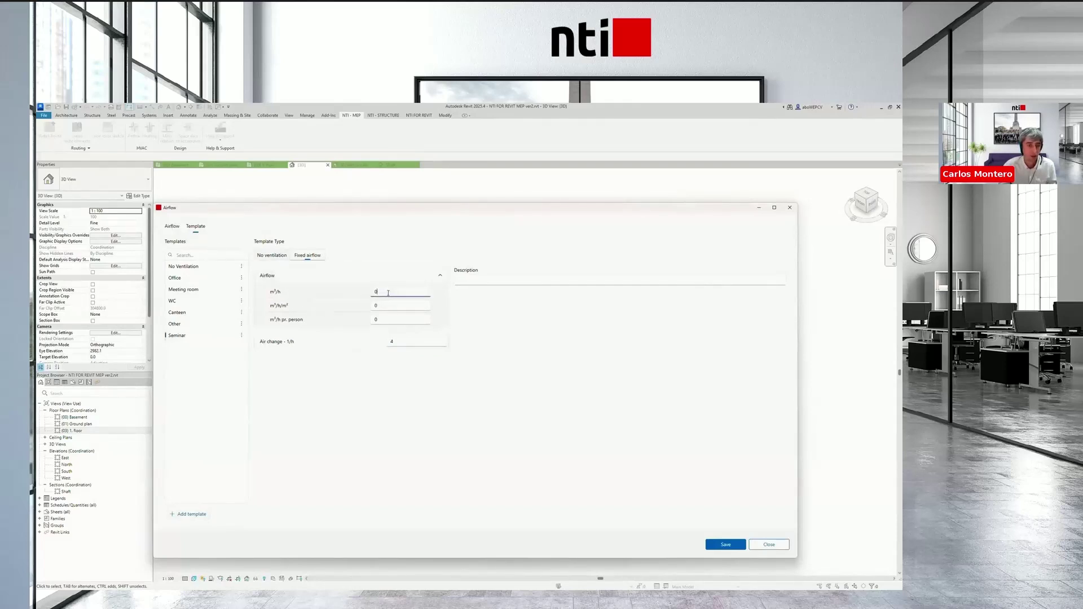
Assign the WC airflow template to both Bath spaces, numbers 3 and 4
click(172, 227)
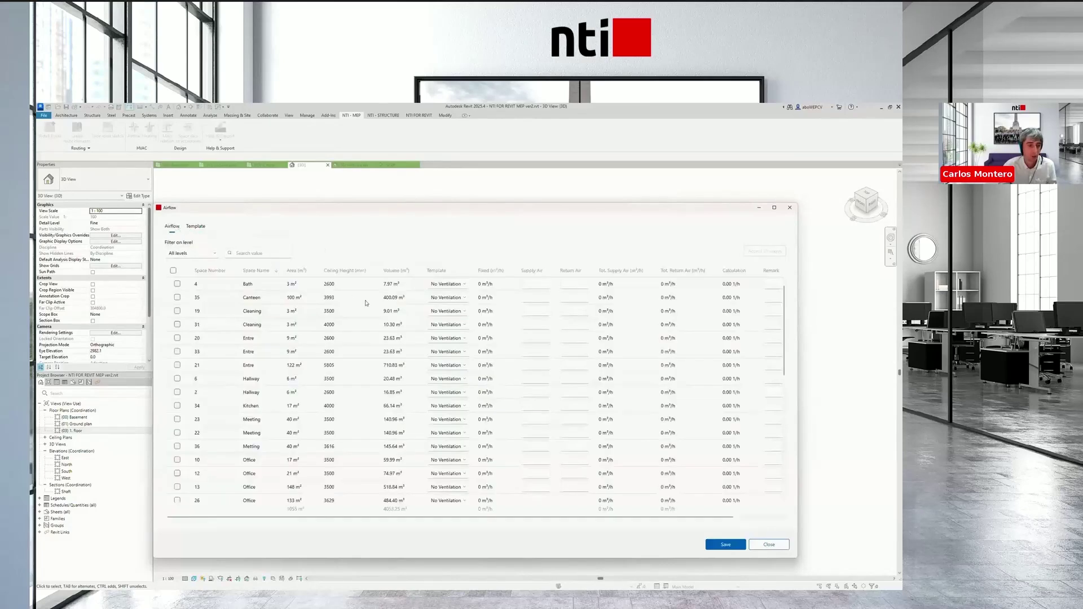
scroll(371, 359, up, 1)
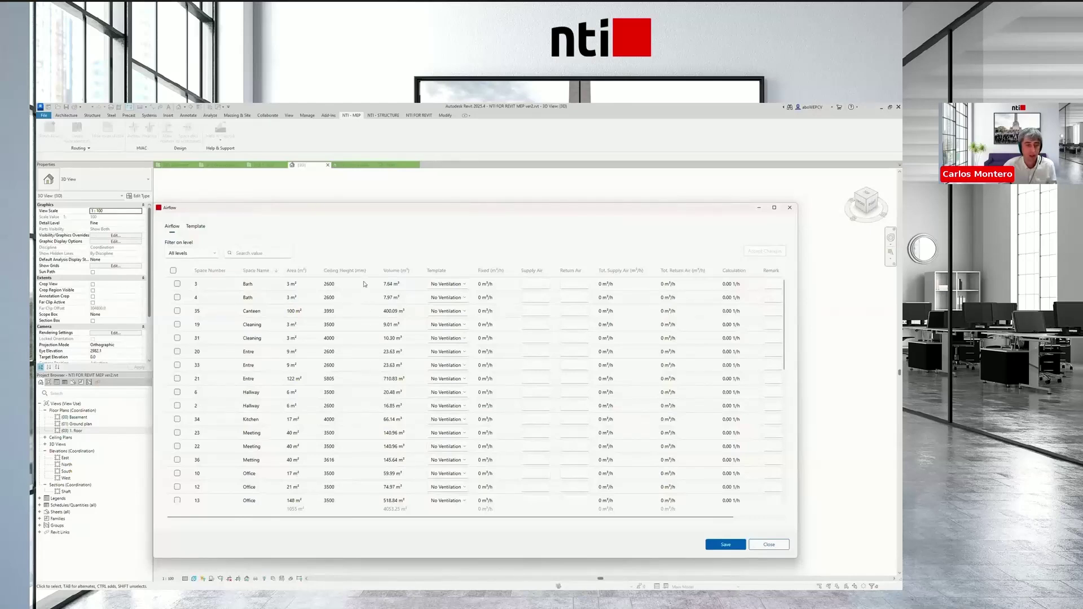
drag(363, 282, 365, 296)
click(427, 285)
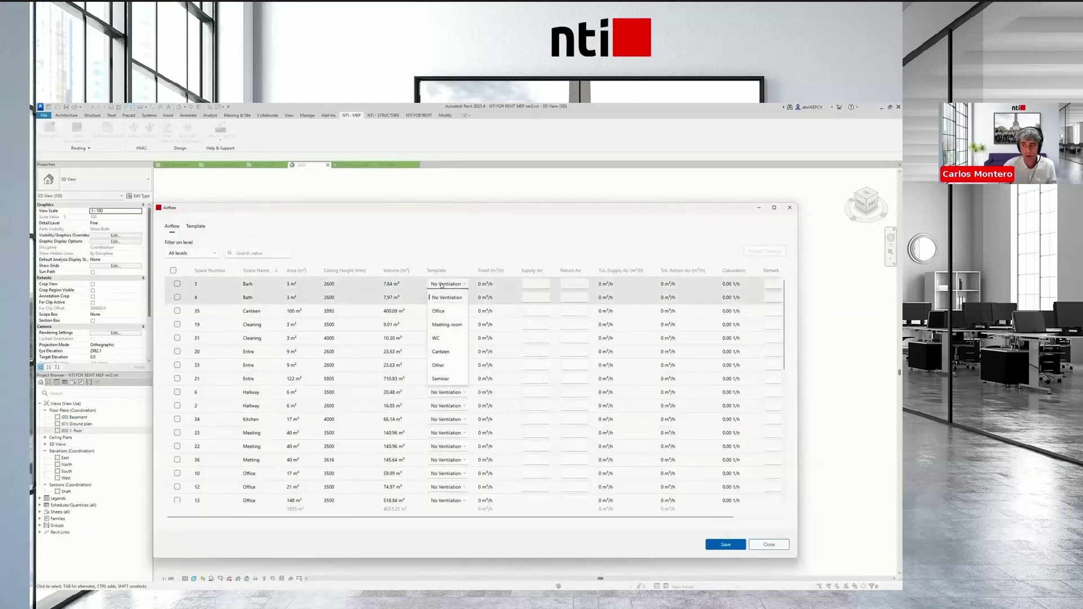
click(445, 340)
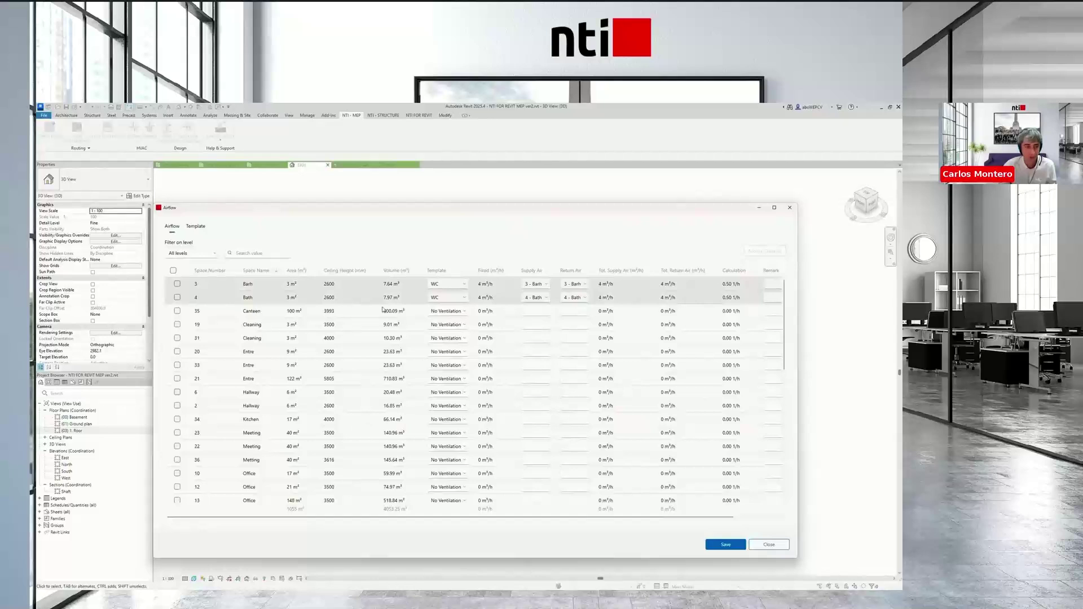
Assign the Canteen airflow template to space 35, Canteen
click(352, 313)
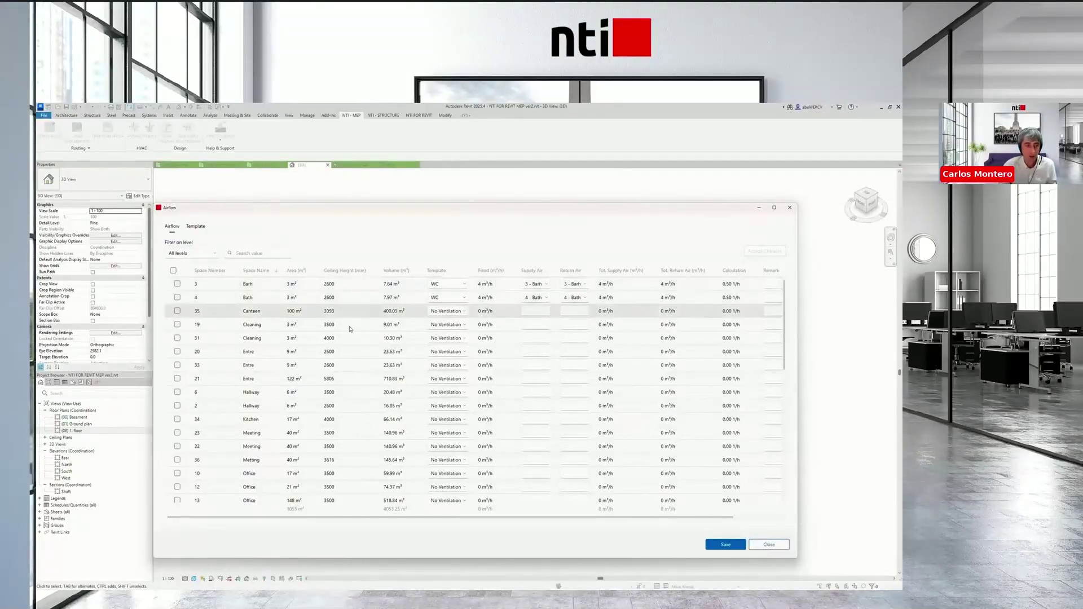
shift+click(351, 327)
click(457, 311)
click(457, 311)
click(421, 313)
click(449, 312)
click(441, 379)
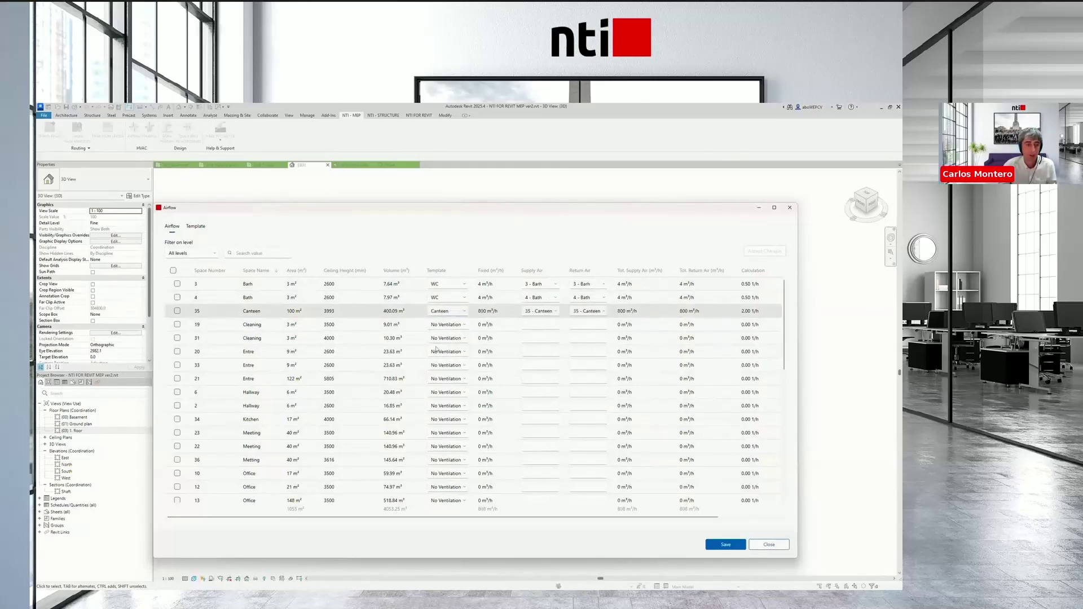
Assign the Other airflow template to Entre spaces 20, 33 and 21 and Hallway spaces 6 and 2
click(351, 353)
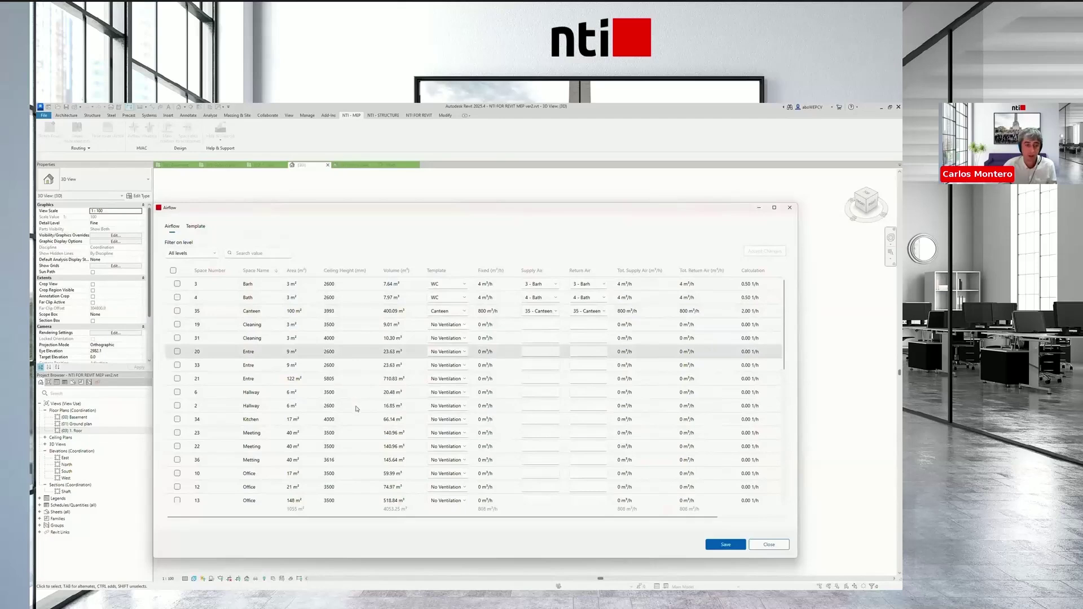
shift+click(356, 408)
click(464, 352)
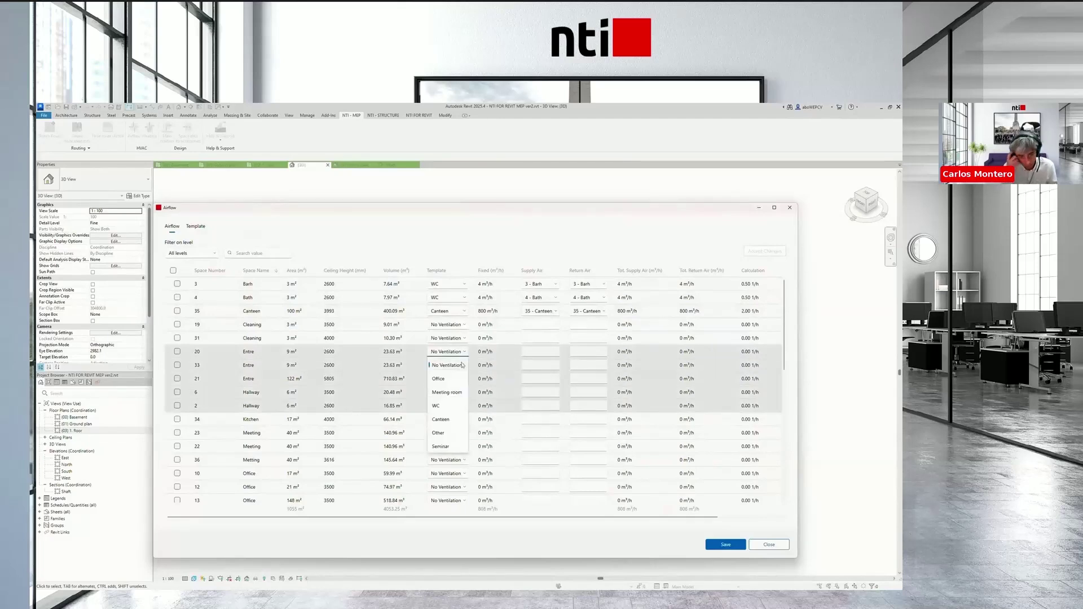
click(438, 433)
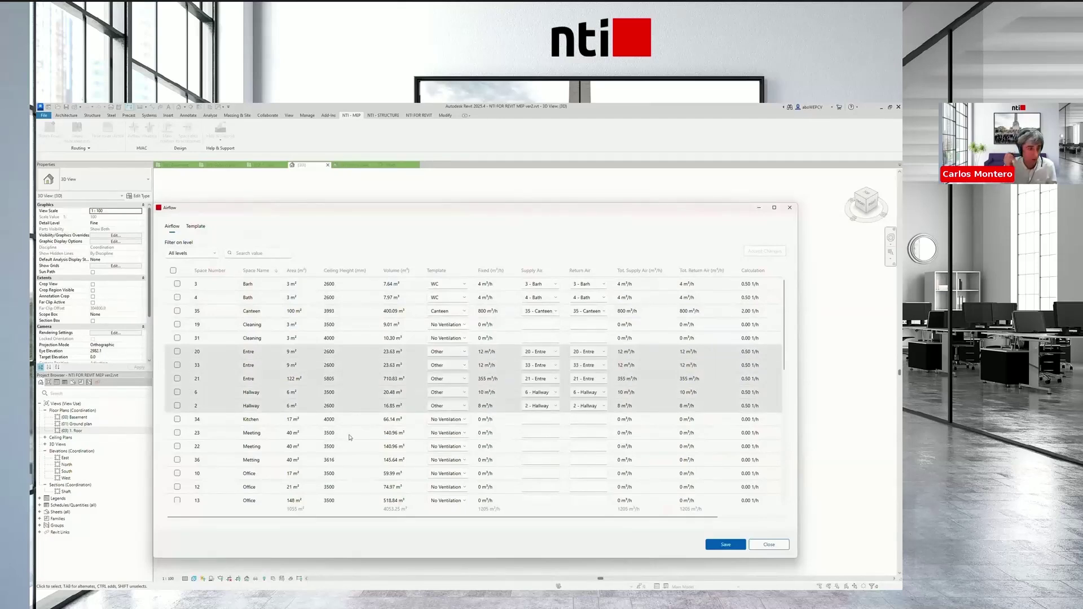
Assign the Meeting room airflow template to the three meeting spaces, numbers 23, 22 and 36
scroll(347, 428, down, 2)
click(356, 356)
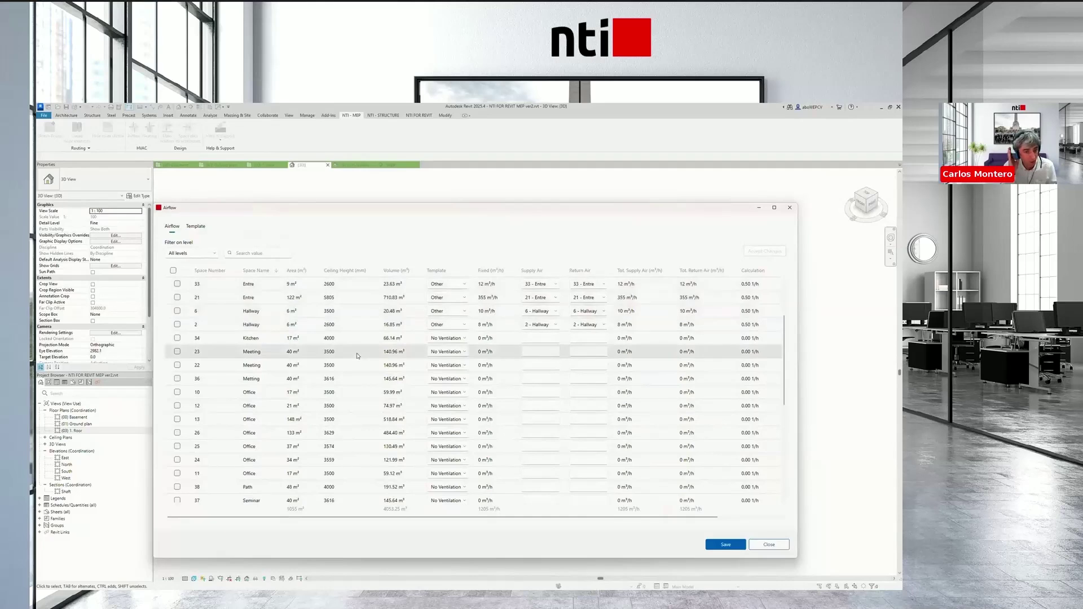
shift+click(355, 381)
click(453, 357)
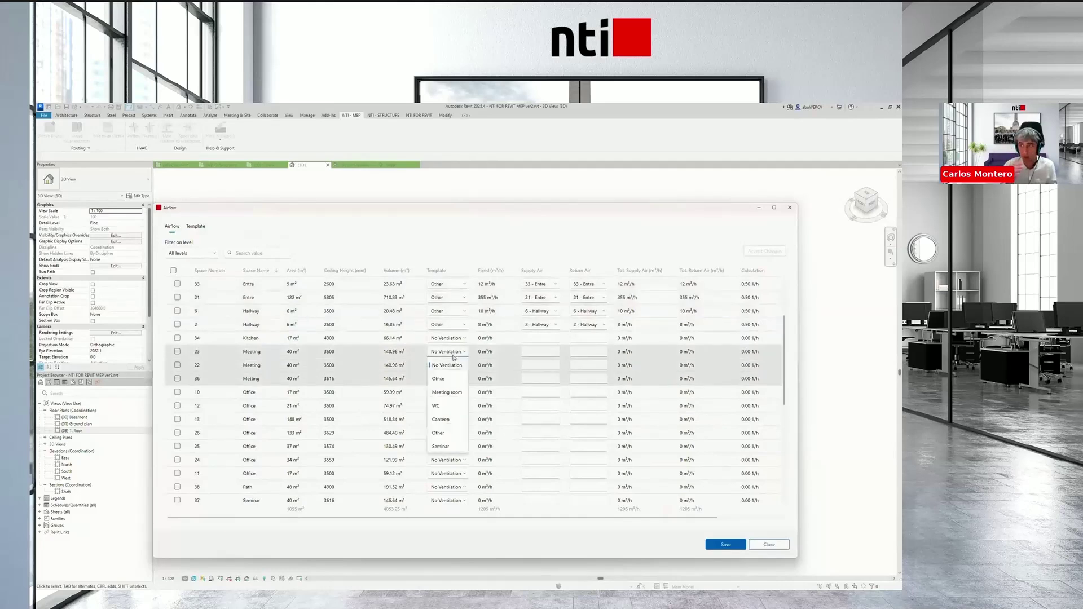
click(448, 395)
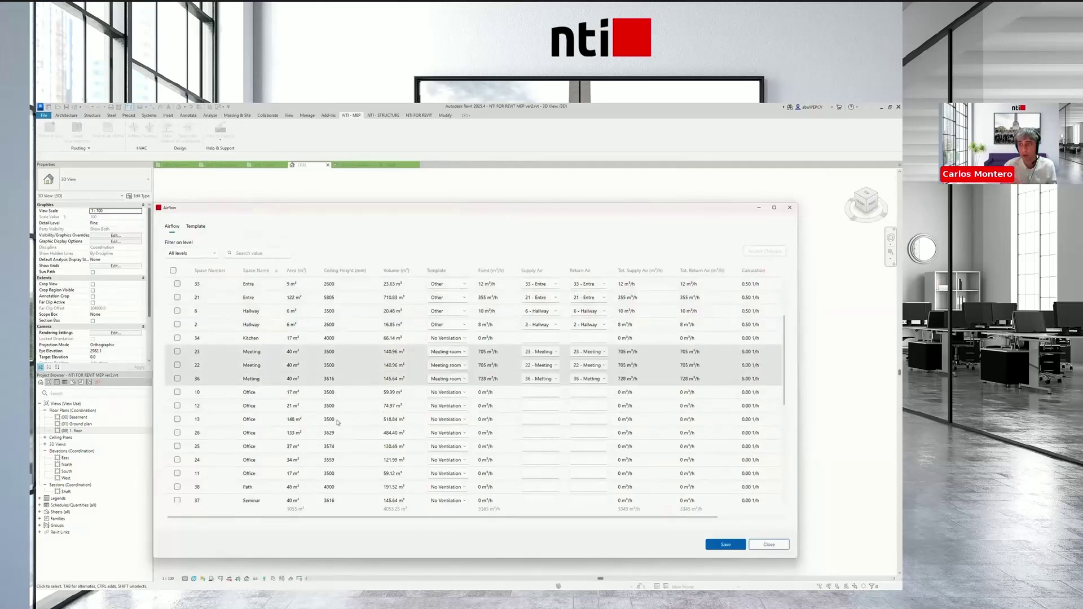
Assign the Office airflow template to all Office spaces, numbers 10, 12, 13, 26, 25, 24 and 11
click(311, 398)
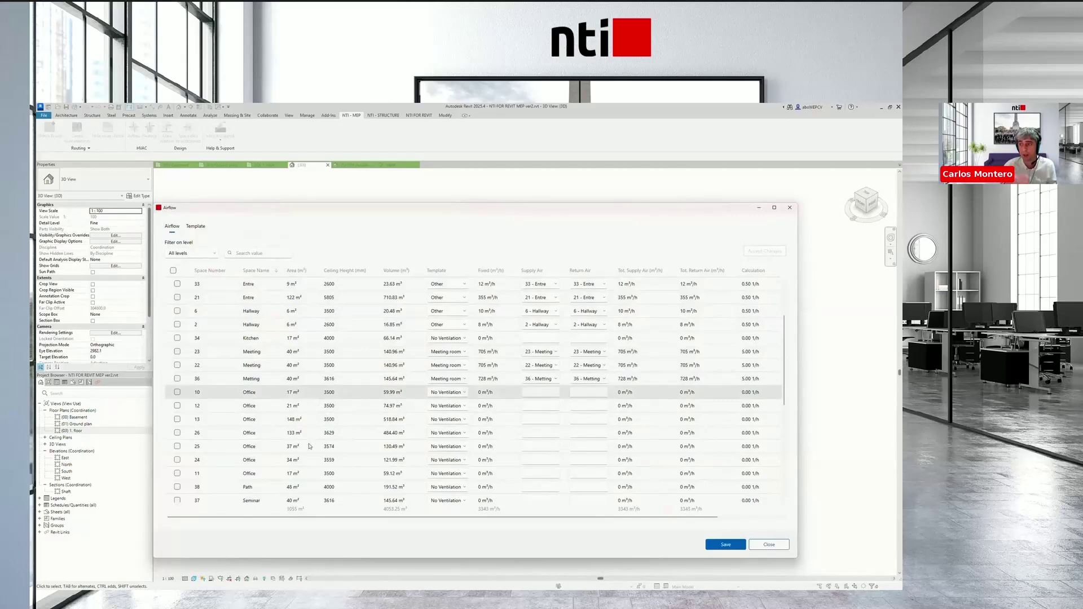
scroll(310, 446, down, 2)
shift+click(315, 392)
click(444, 310)
click(446, 342)
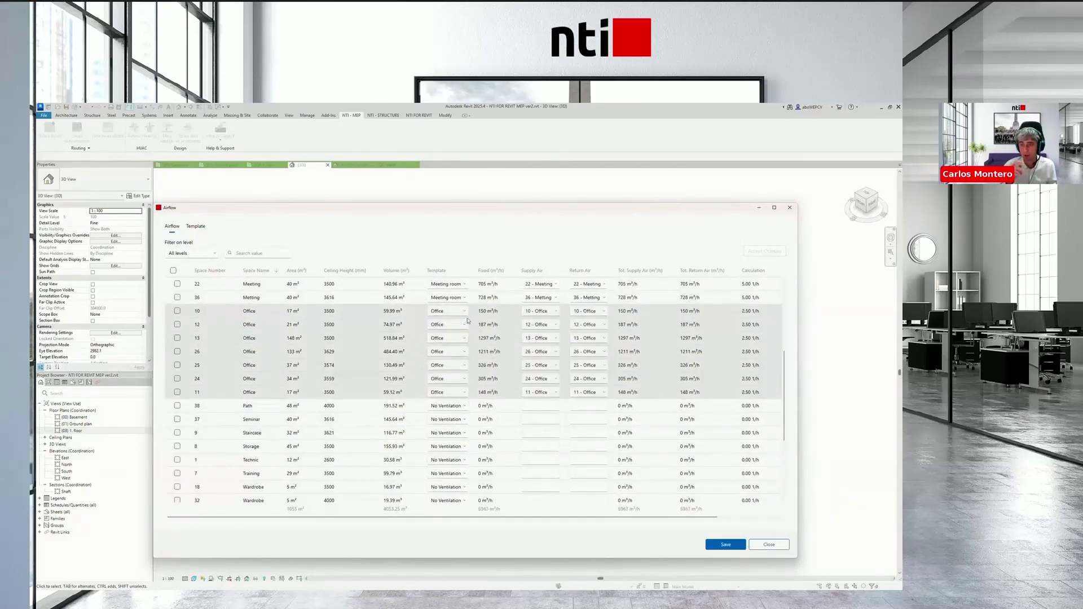
Assign the Seminar airflow template to space 37, Seminar
click(343, 420)
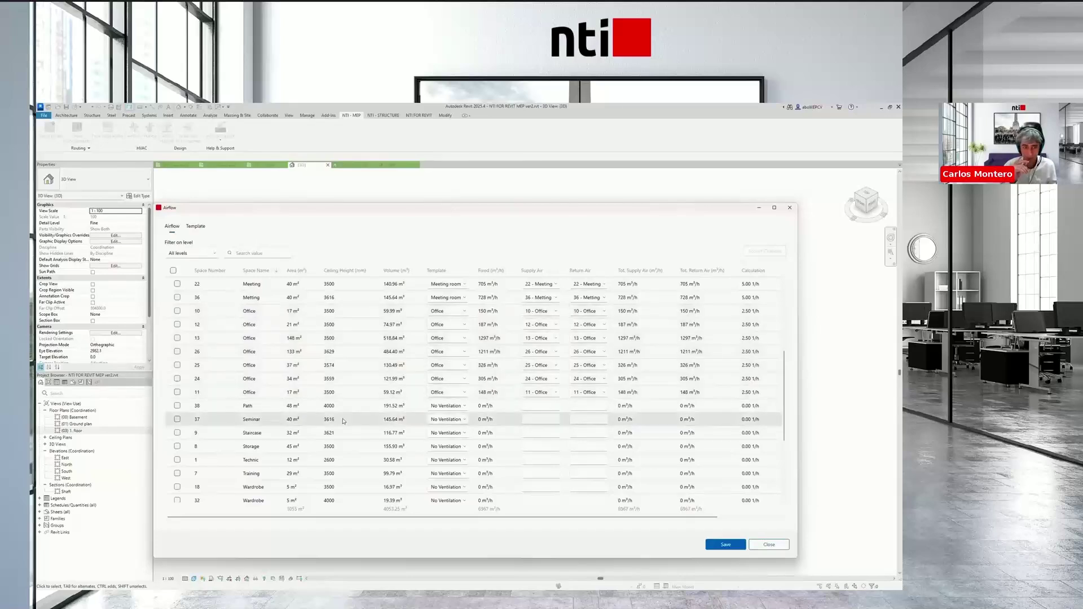
click(442, 421)
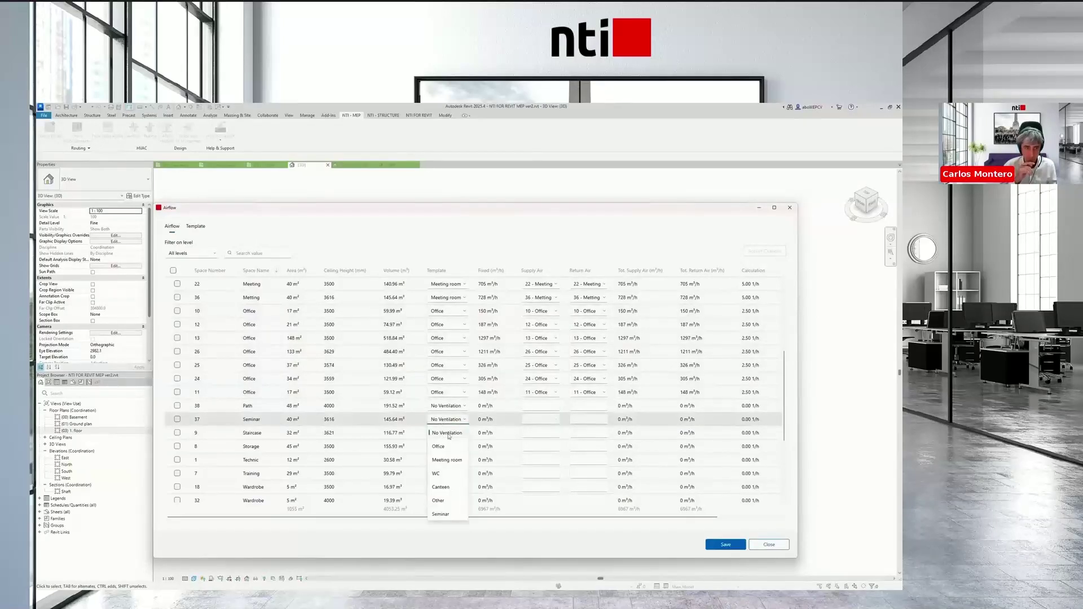
click(445, 514)
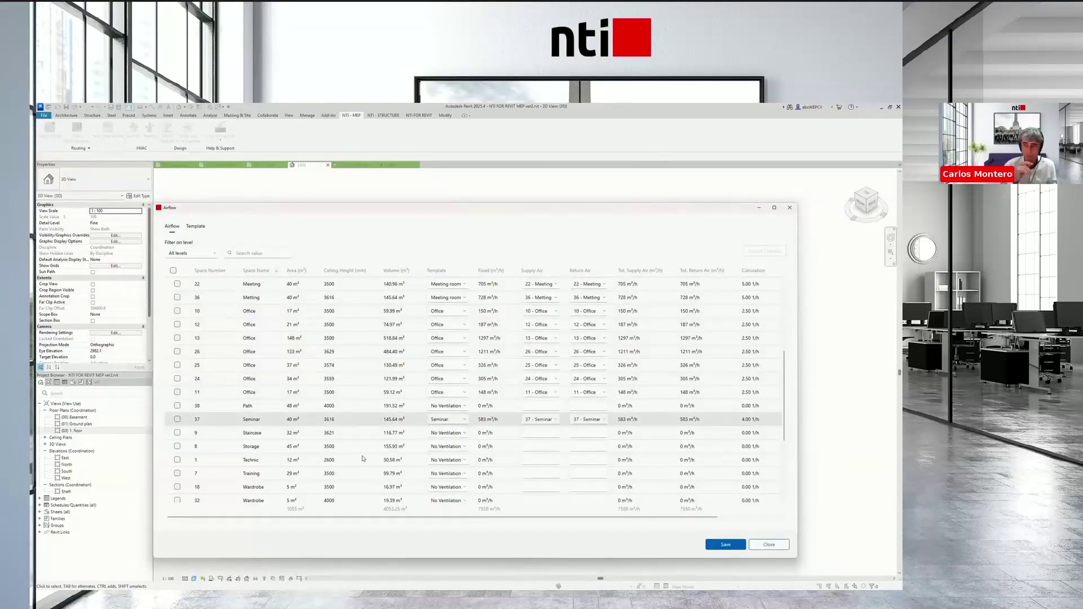
Assign the Other airflow template to space 9, Staircase
scroll(338, 443, down, 3)
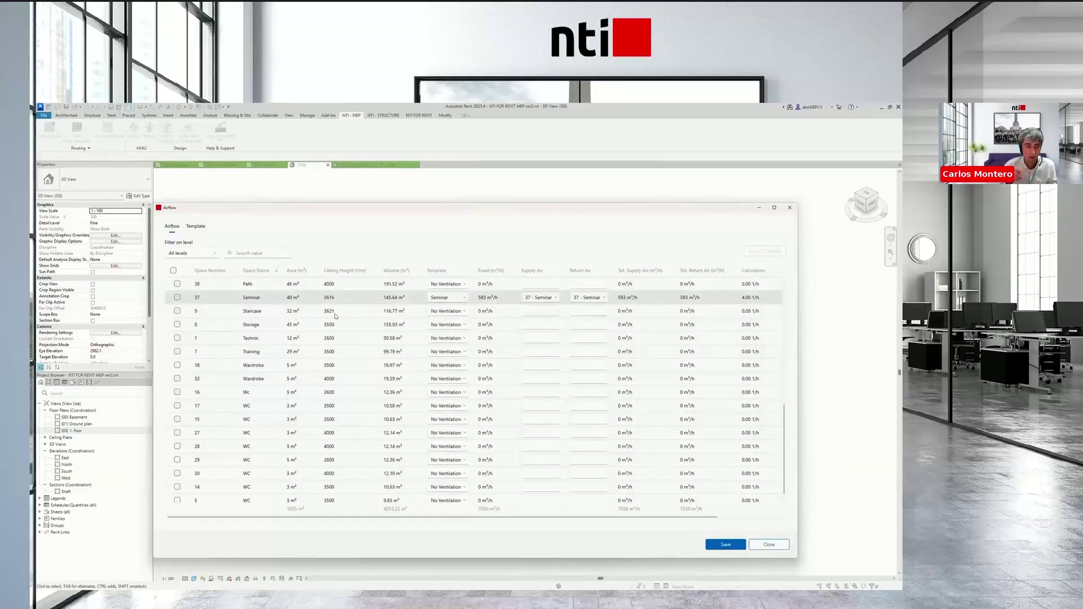
click(438, 312)
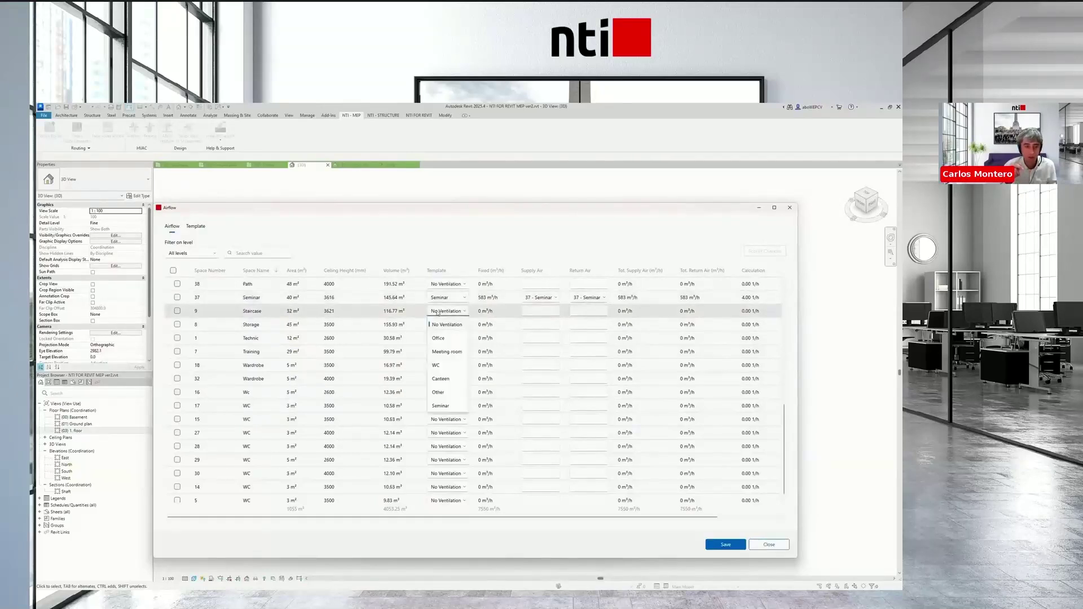
click(444, 394)
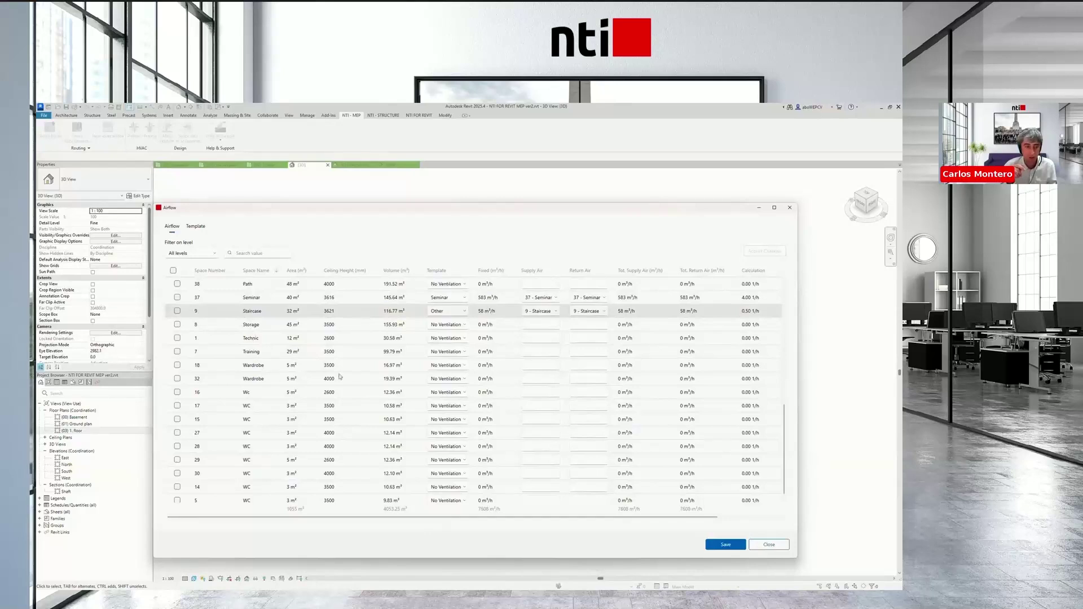
Assign the WC airflow template to all WC spaces, numbers 16, 17, 15, 27, 28, 29, 30, 14 and 5
scroll(358, 397, down, 1)
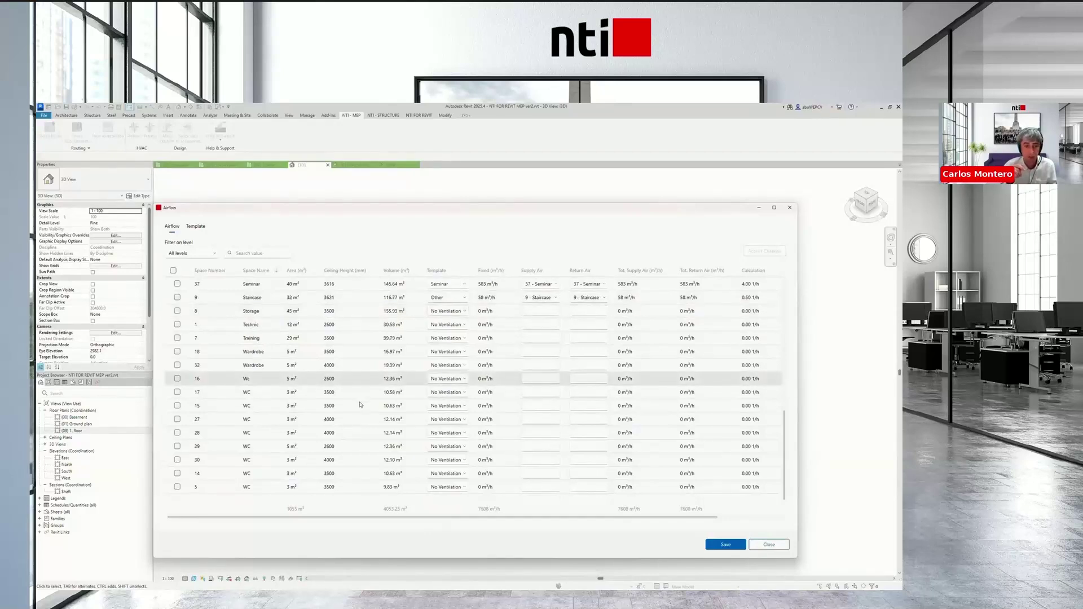
shift+click(357, 484)
click(444, 378)
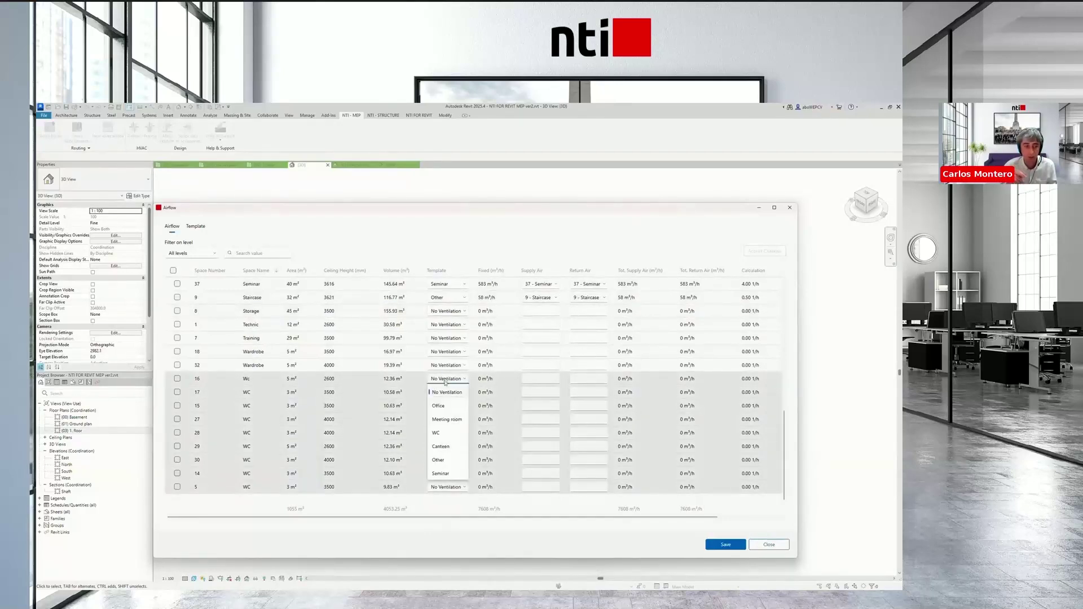
click(439, 431)
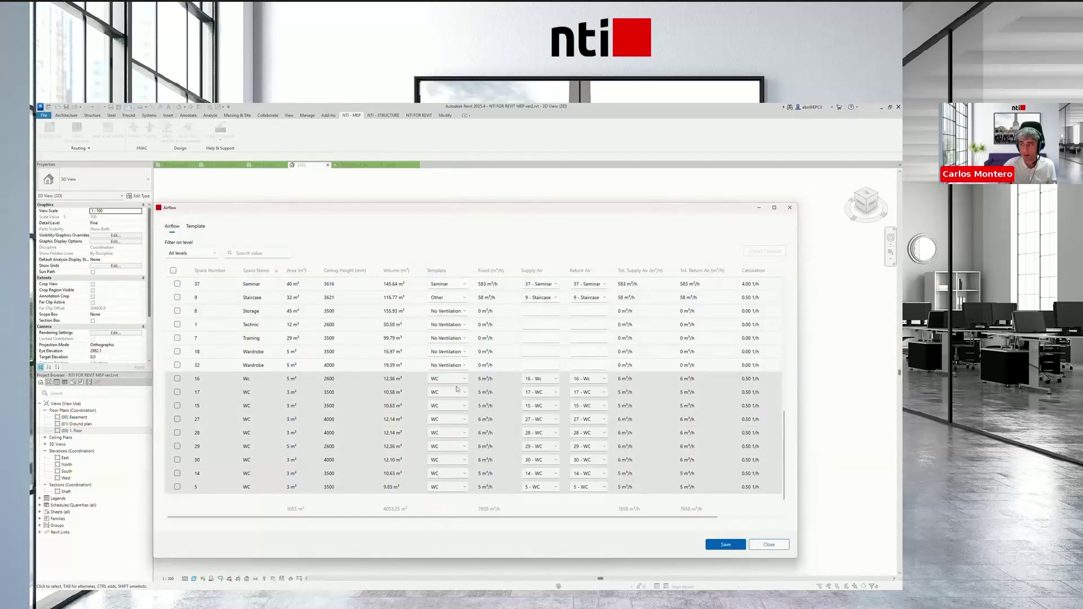
click(383, 383)
Set the WC template's fixed airflow to 56 m³/h and return to the airflow table of spaces
click(196, 226)
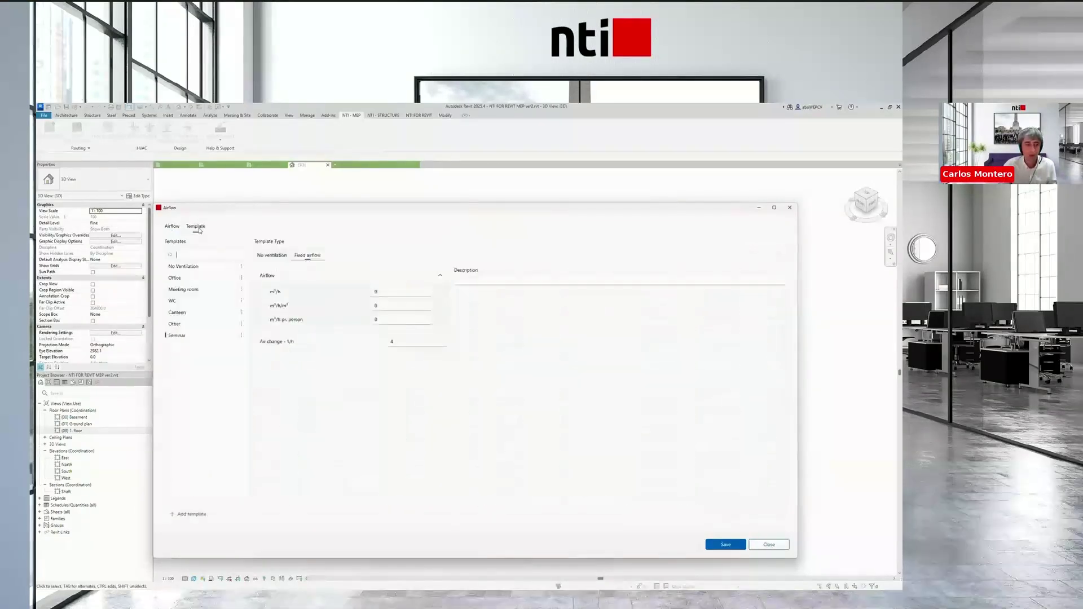
click(175, 301)
click(406, 292)
click(394, 305)
click(172, 227)
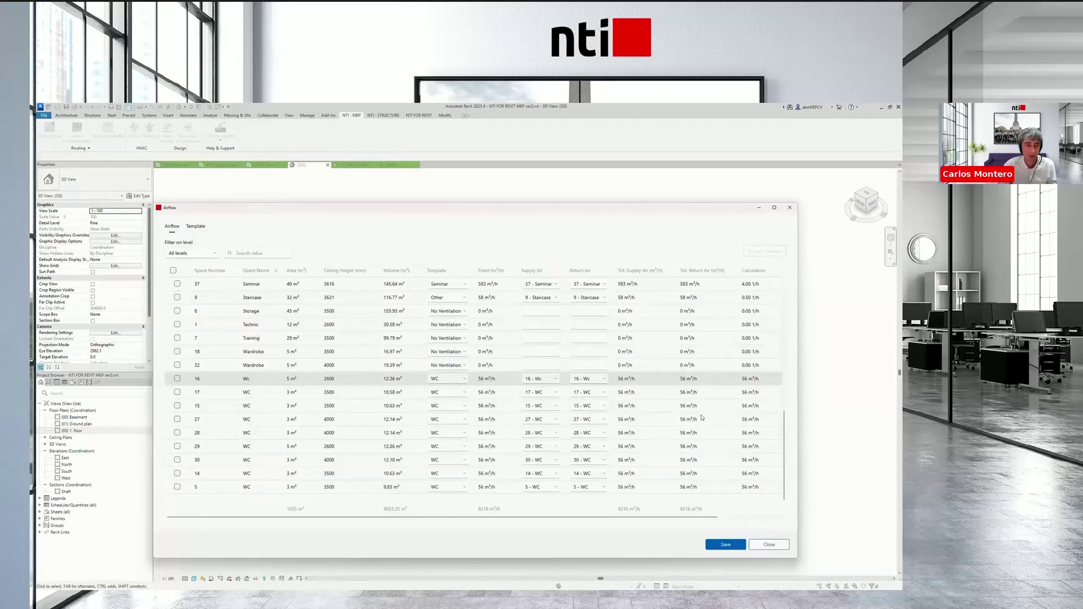
Save the airflow assignments for the spaces and close the Airflow dialog
scroll(492, 382, up, 4)
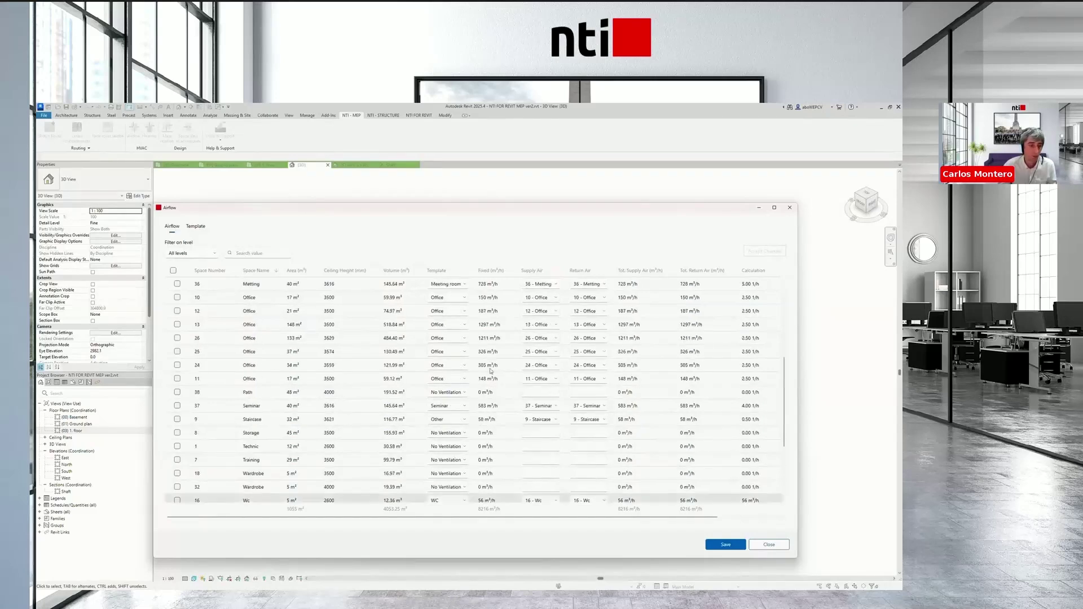
click(722, 545)
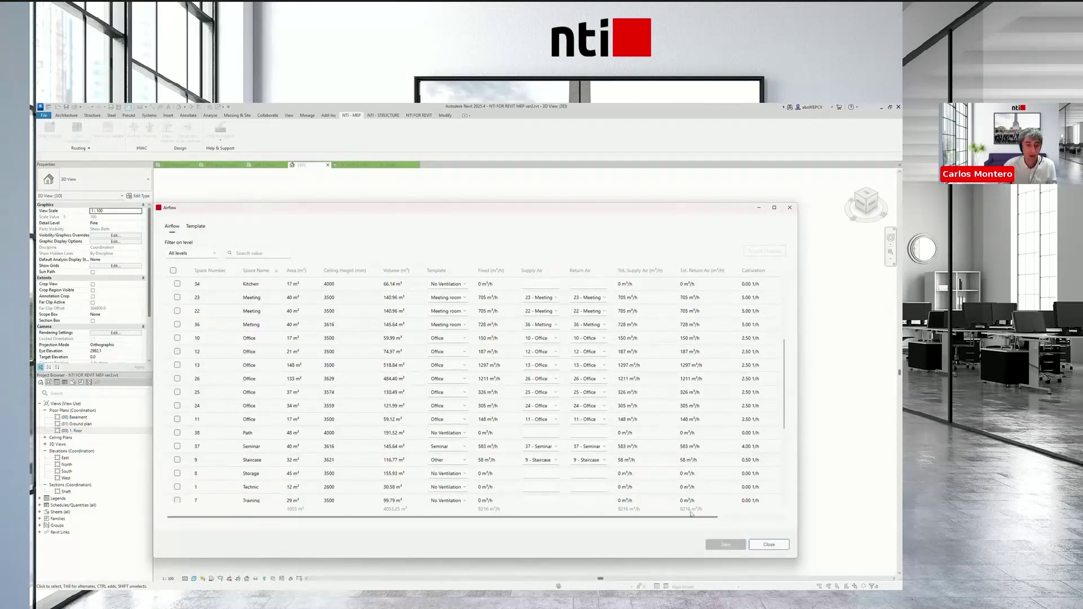
click(783, 547)
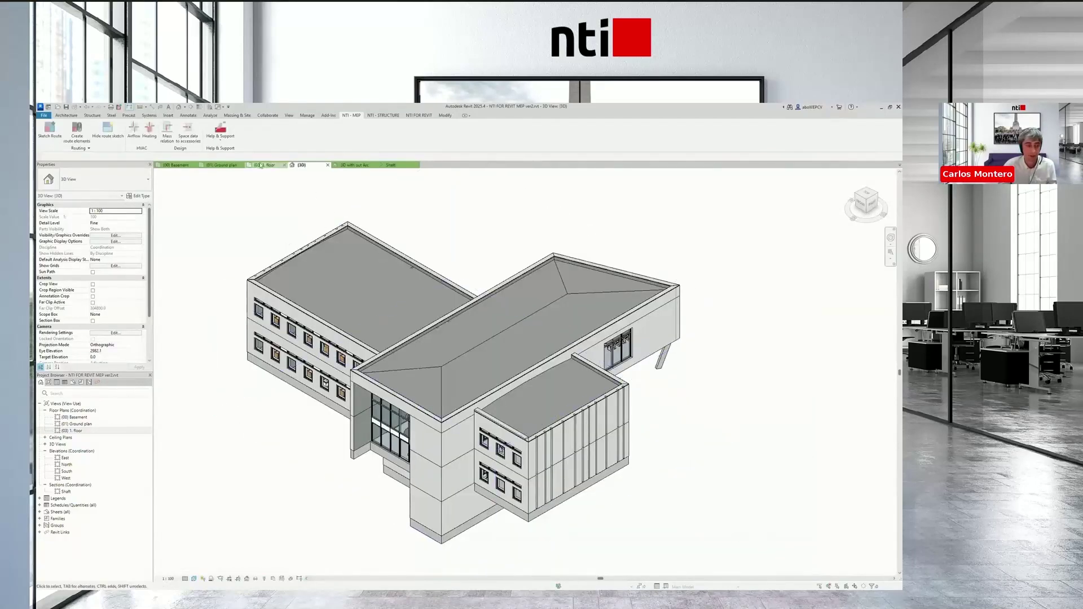
Check the specified supply and return airflow properties of Office space 10 on the (01) Ground plan
click(223, 166)
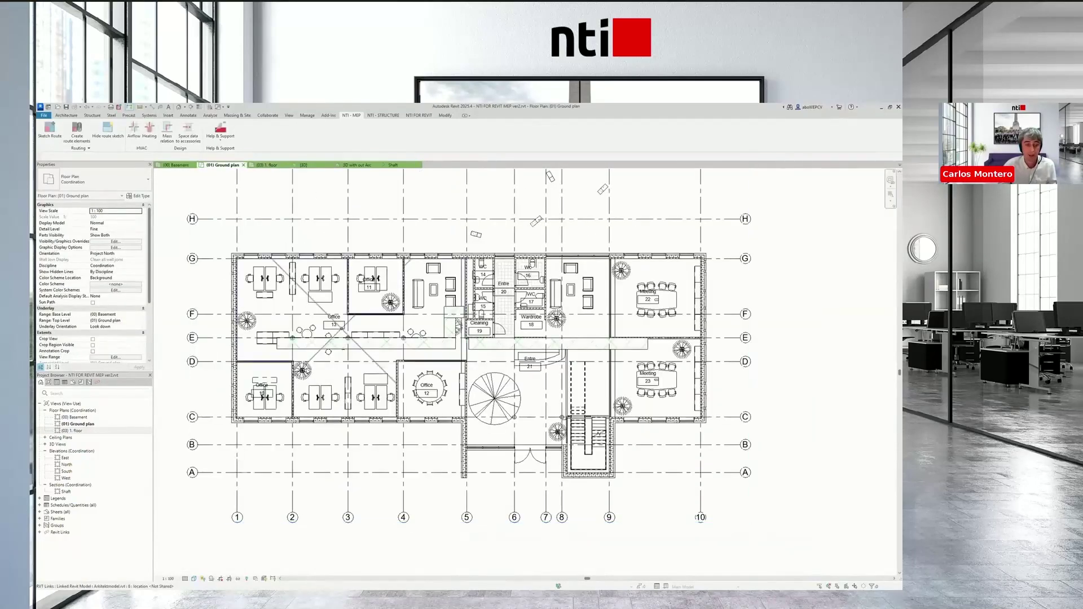
click(262, 393)
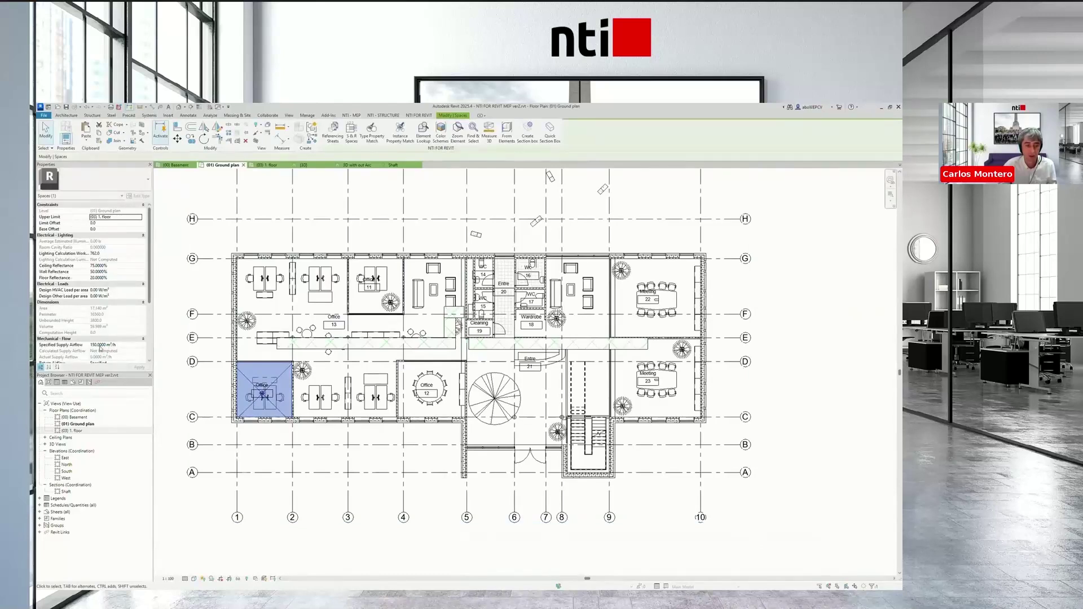
scroll(105, 346, down, 1)
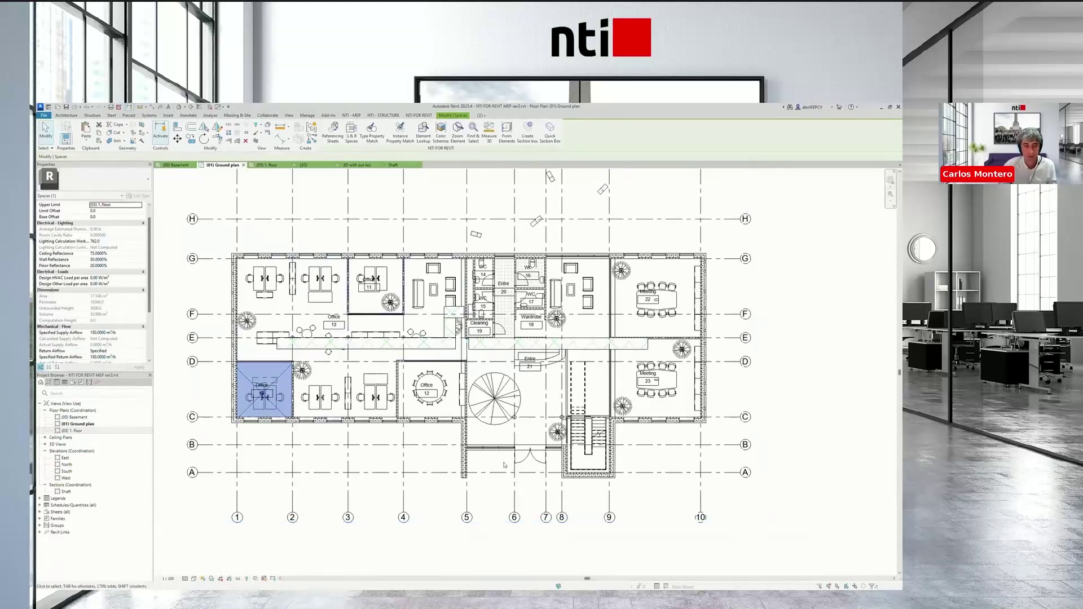
click(450, 443)
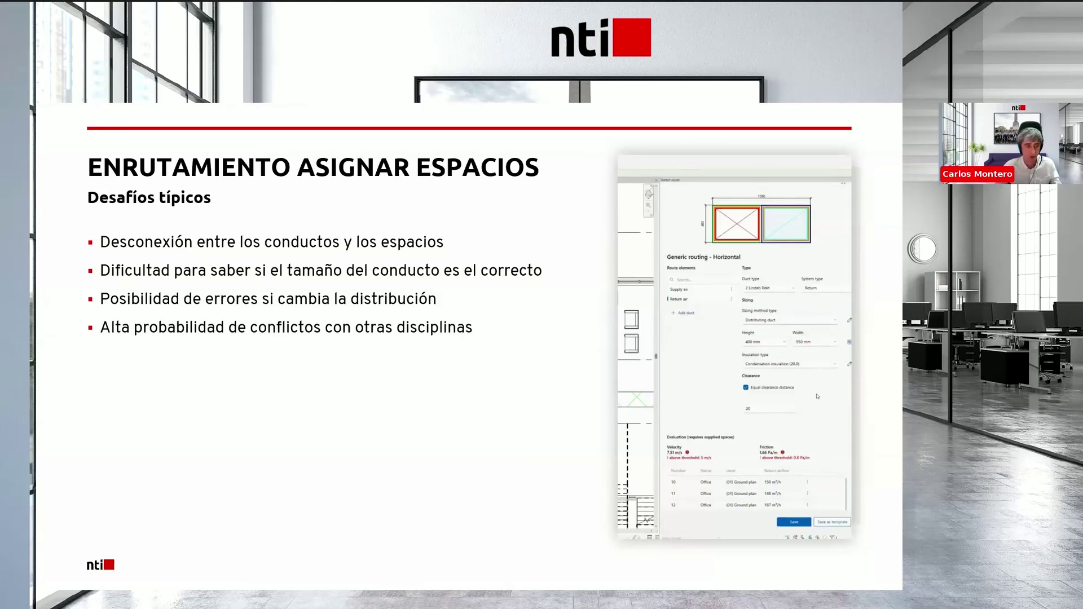
key(Right)
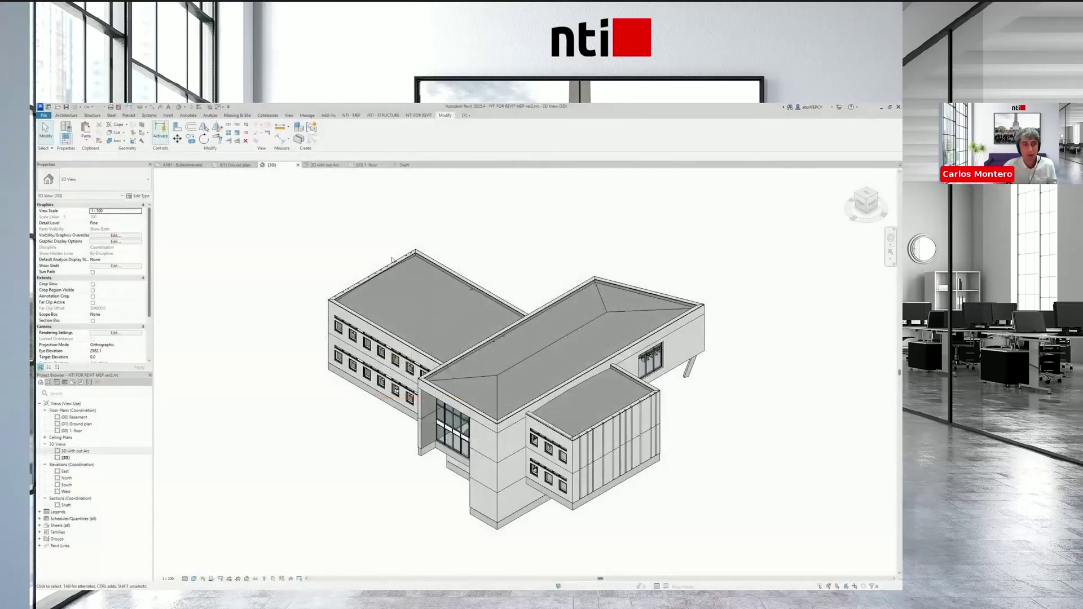
View the routes in 3D with out Arc, and on the ground plan open the short horizontal routing segment beside WC 15 and Cleaning 19 for editing
click(325, 165)
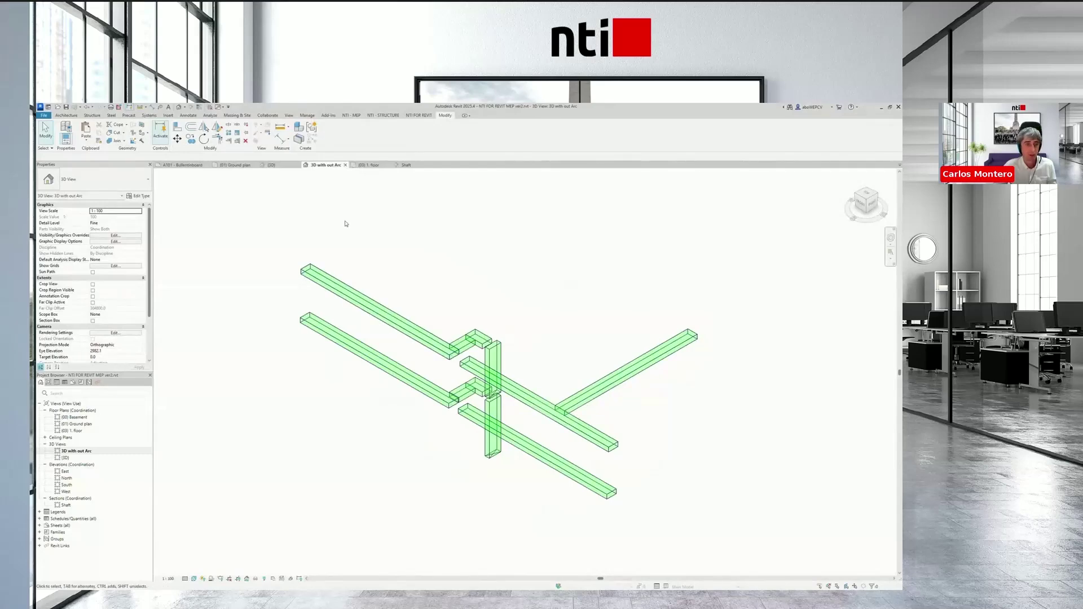
click(233, 166)
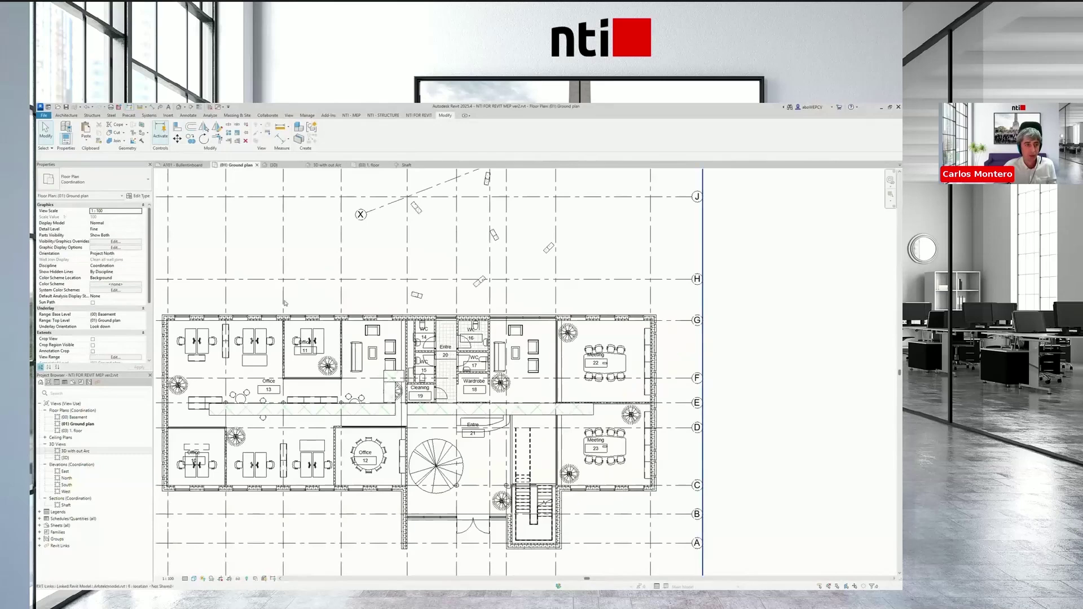
middle_drag(236, 403, 274, 399)
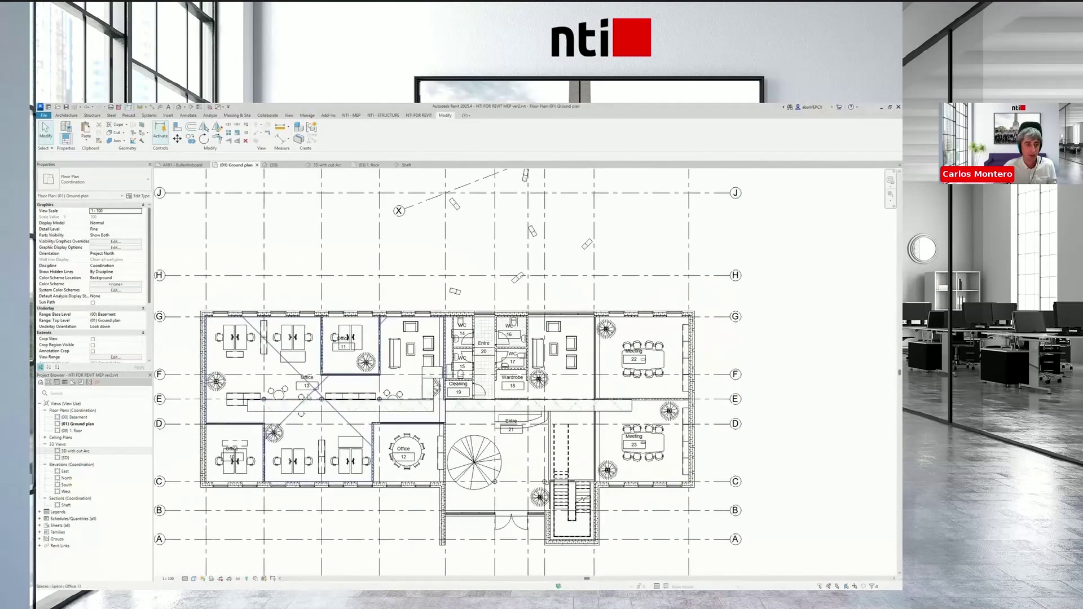
click(432, 373)
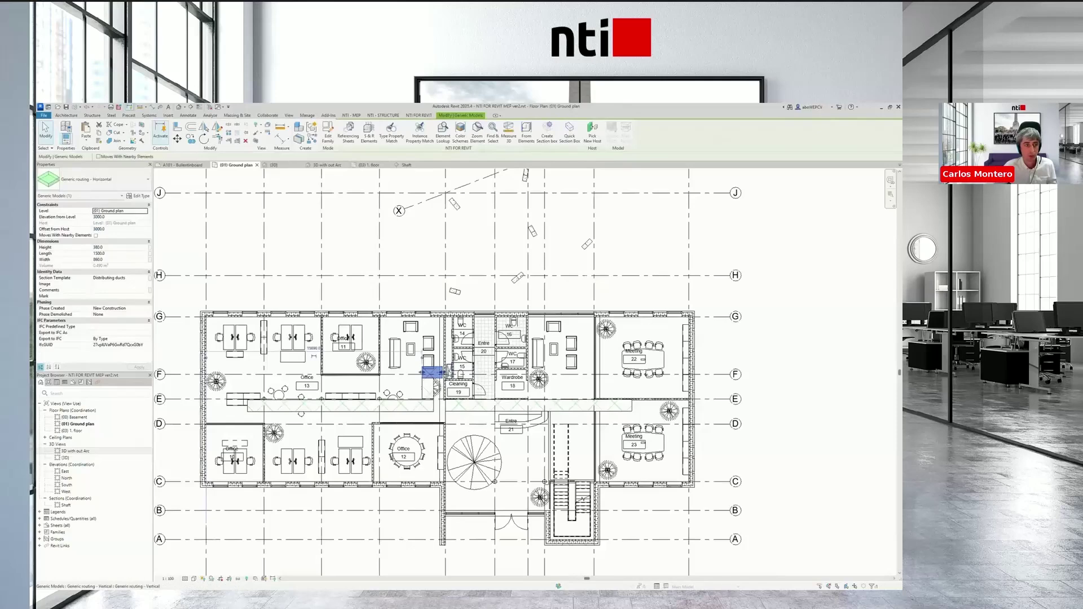
scroll(440, 371, up, 2)
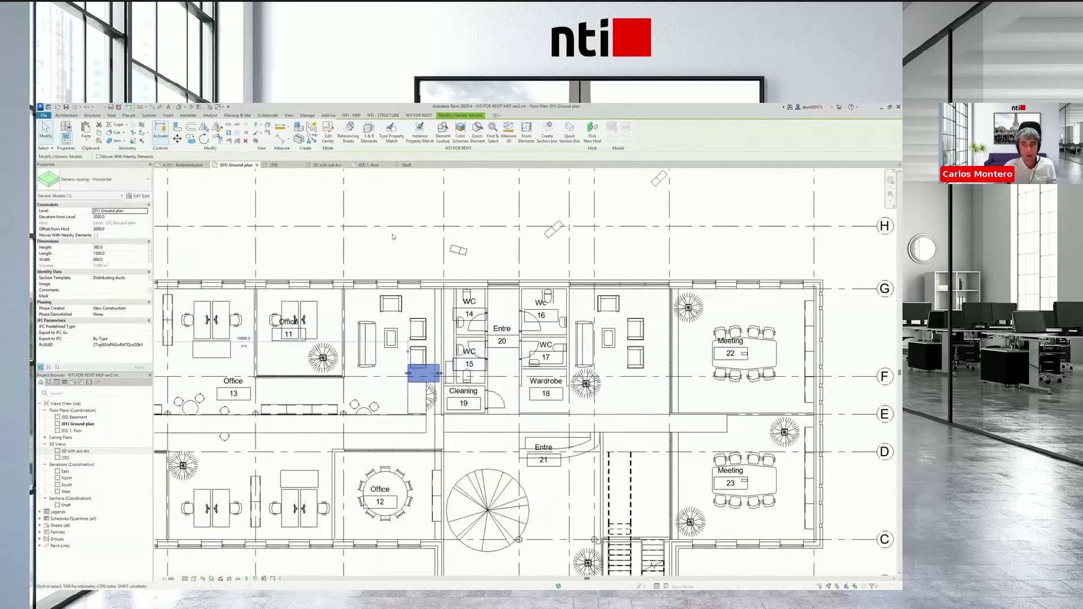
click(352, 115)
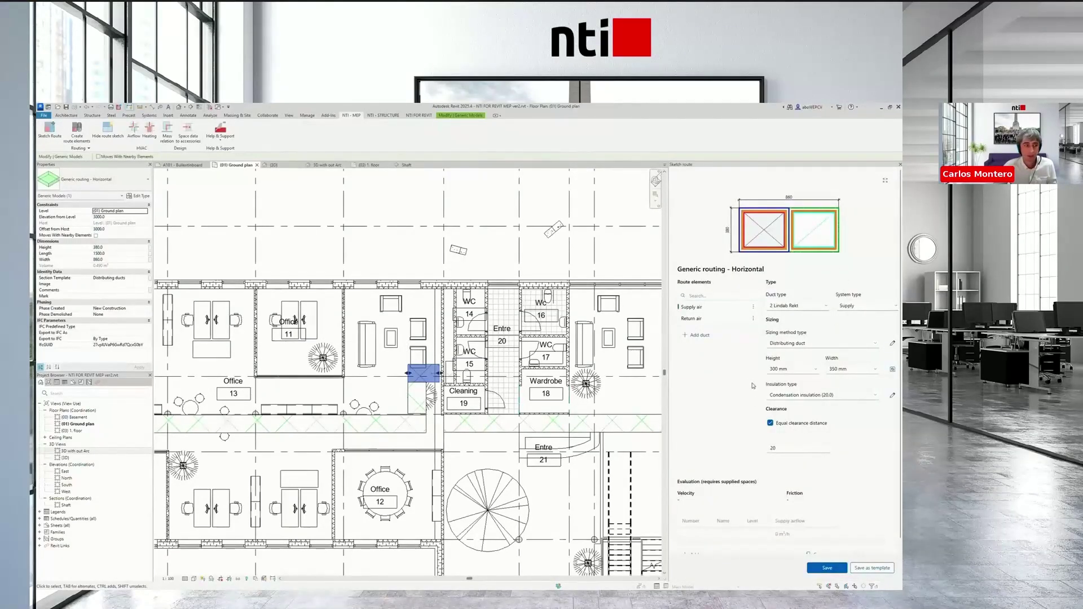
Add all spaces on the (01) Ground plan level as supplied spaces of the segment's supply air duct
scroll(850, 486, down, 1)
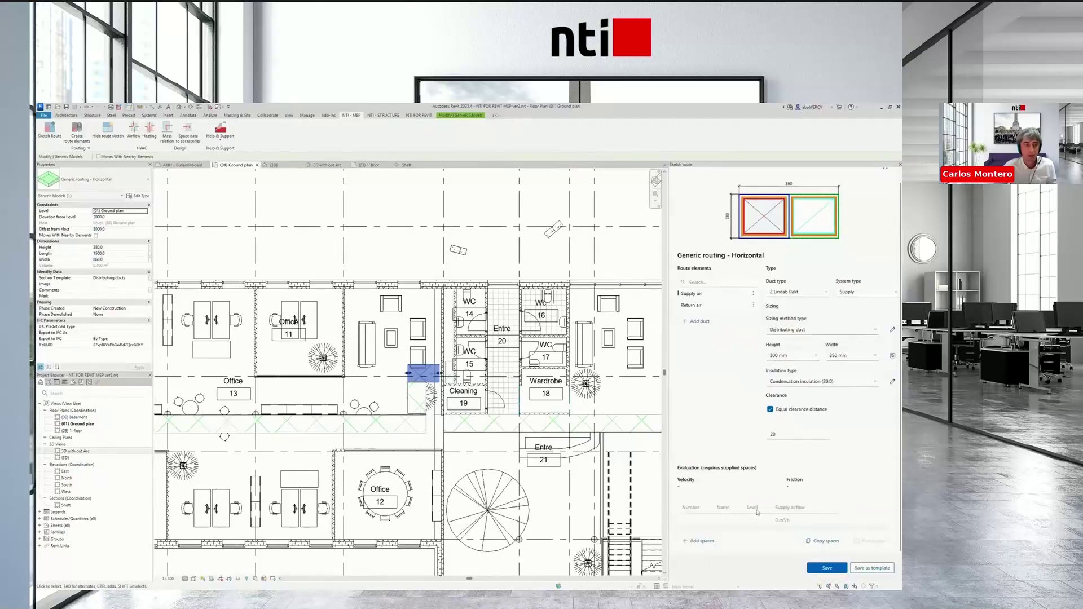
click(702, 542)
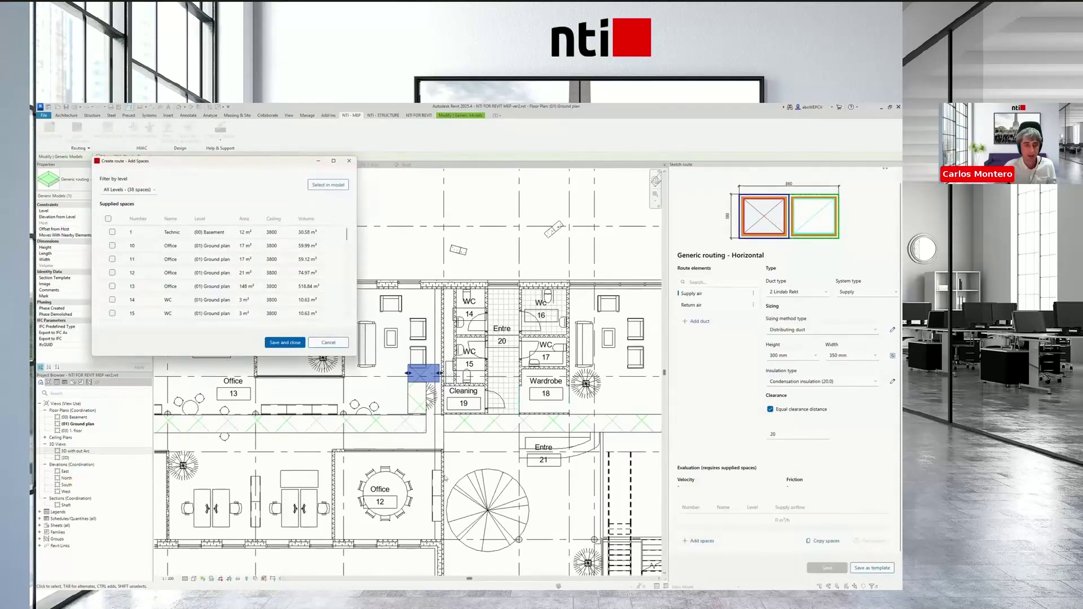
click(136, 190)
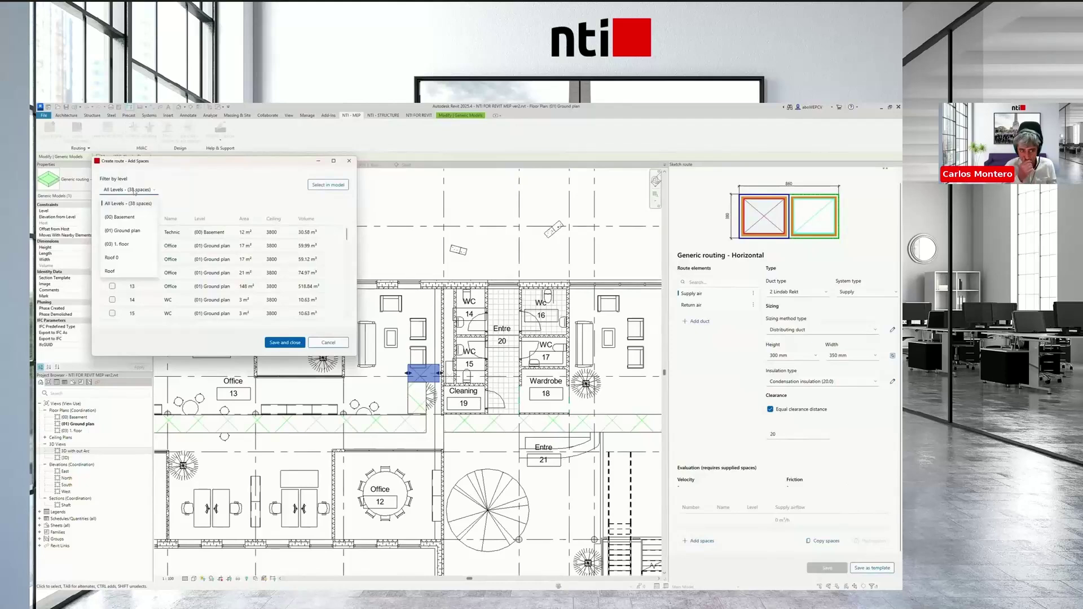
click(126, 230)
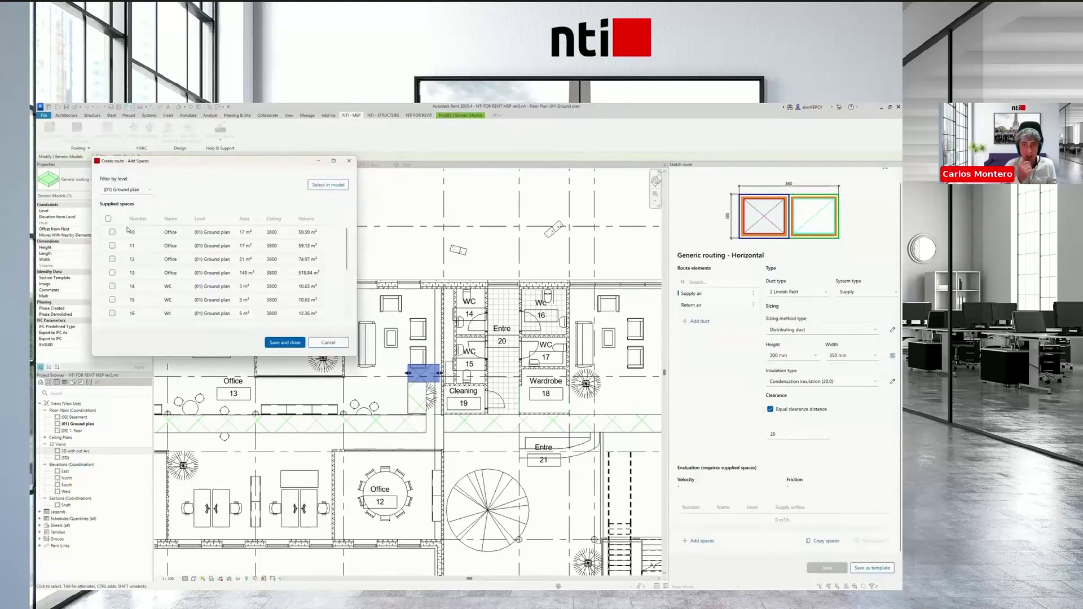
click(107, 218)
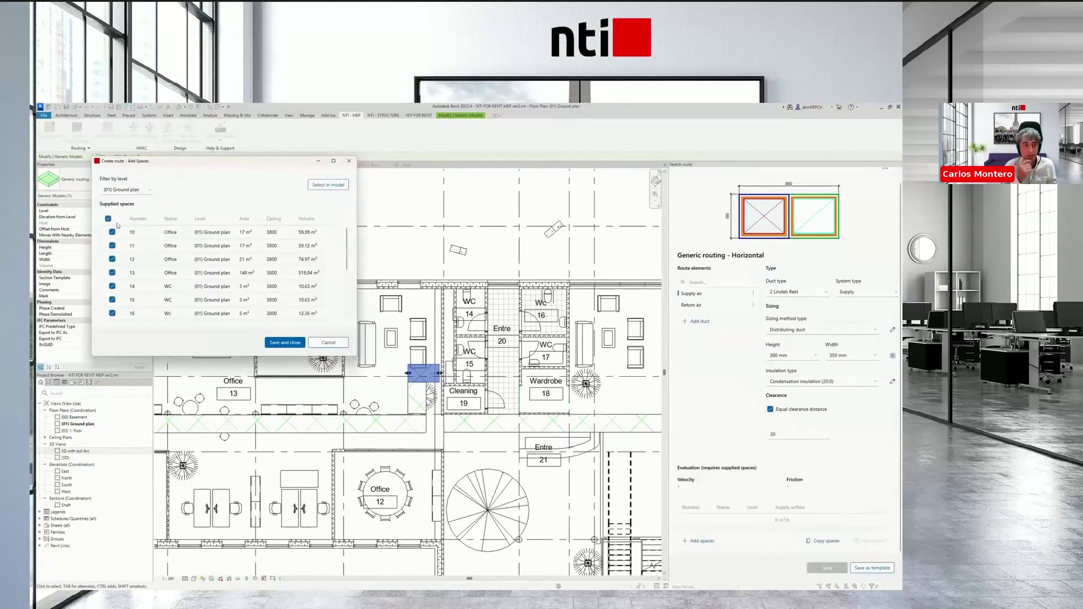
click(293, 343)
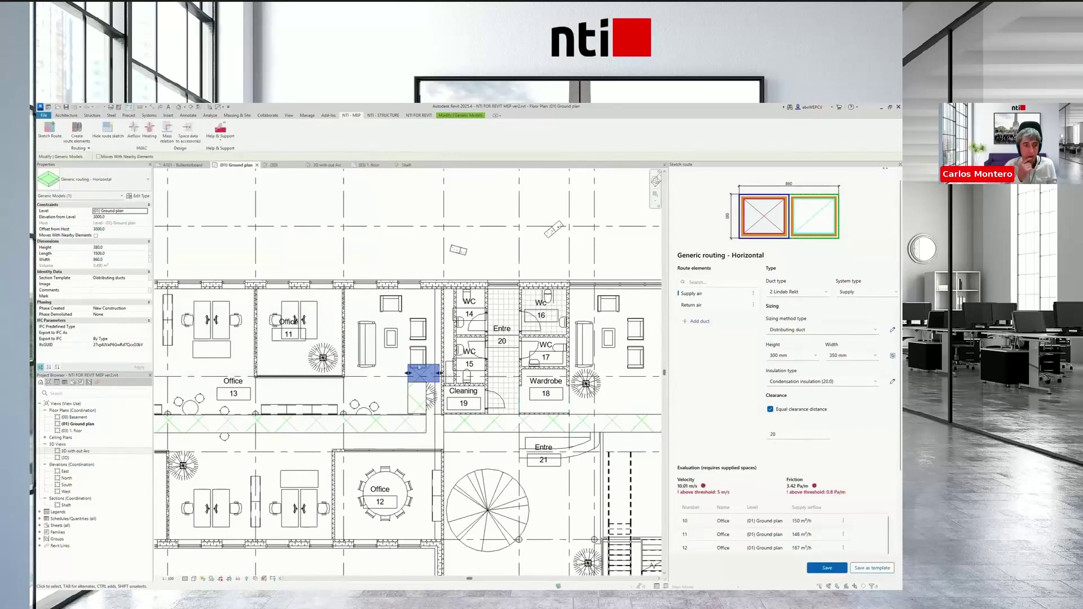
Review the supply air duct's evaluation against its supplied spaces and resize the duct to 400 mm high and 550 mm wide
scroll(851, 490, down, 3)
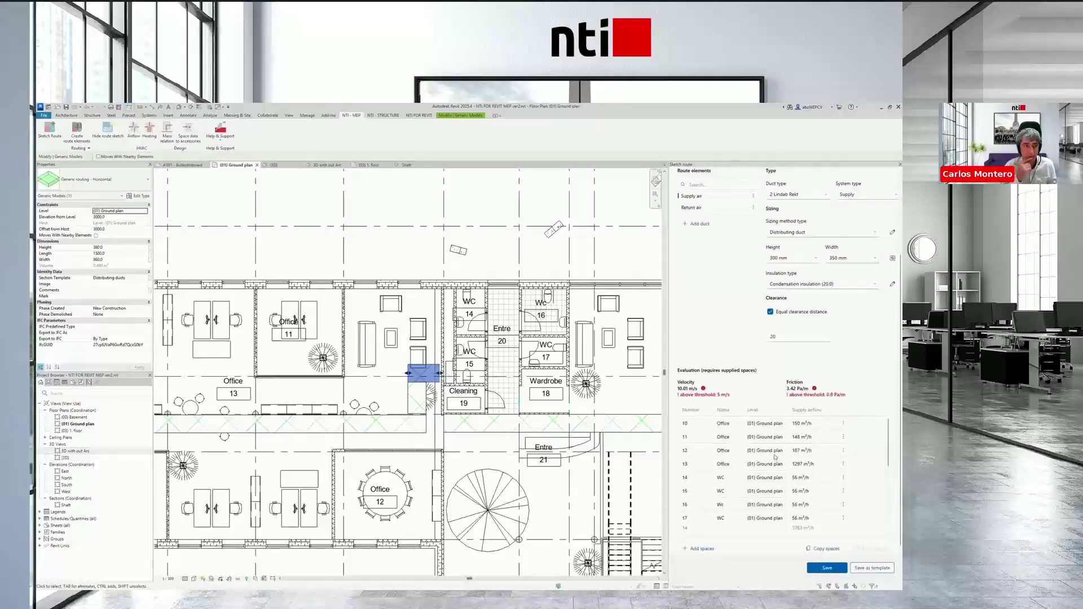
scroll(860, 490, down, 2)
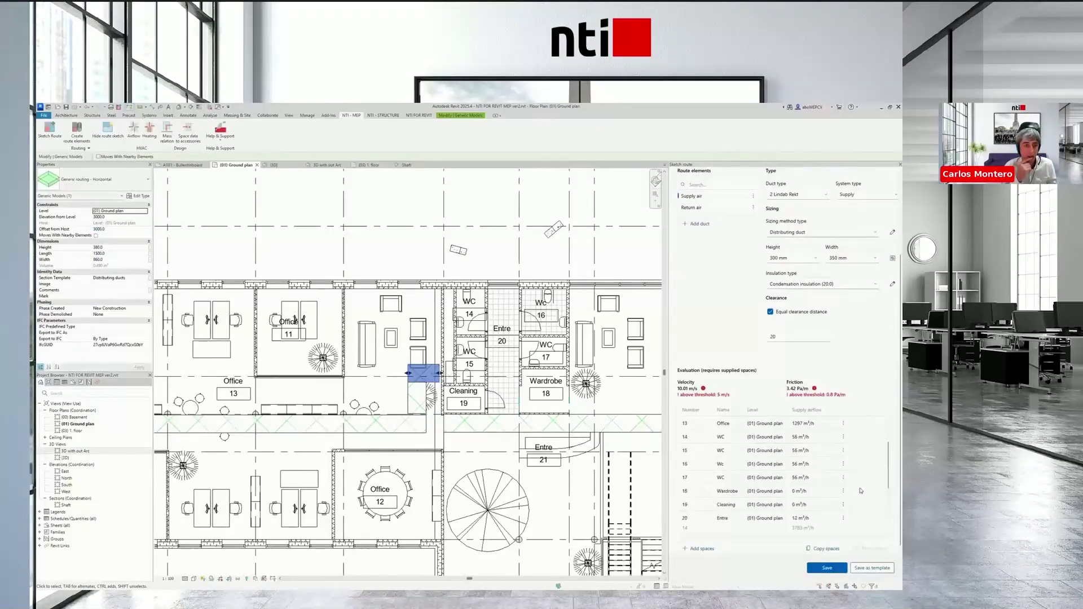
scroll(860, 491, up, 2)
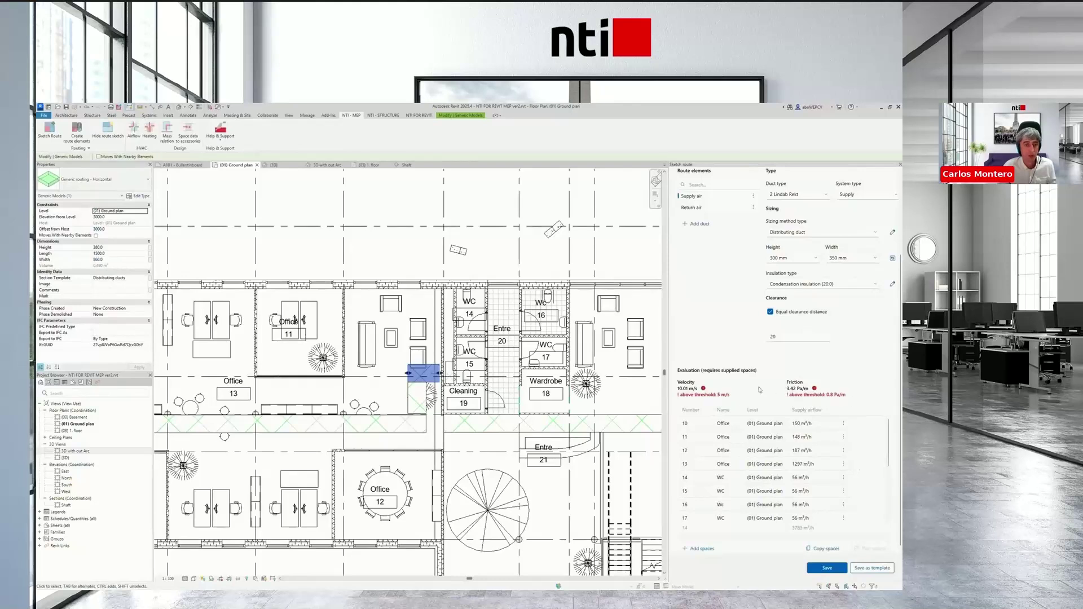
scroll(870, 401, up, 2)
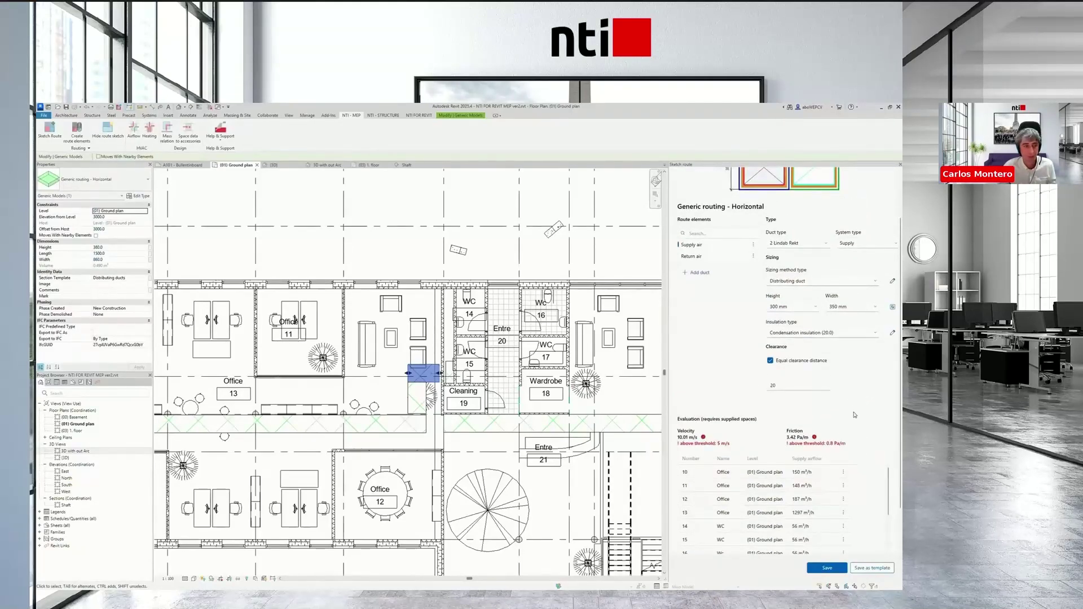
click(816, 308)
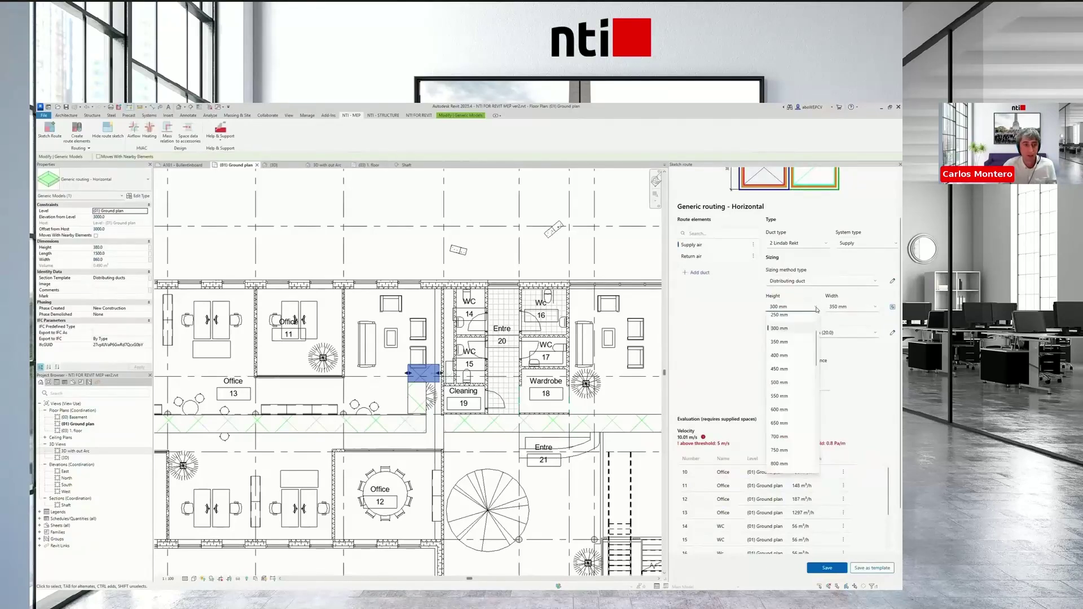
click(789, 362)
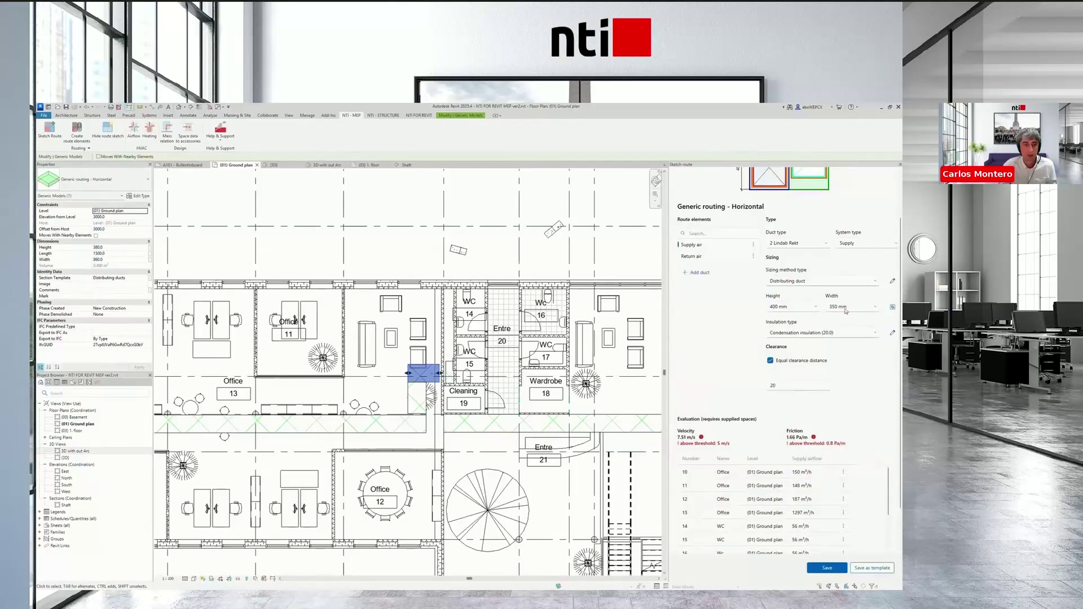
scroll(797, 258, up, 2)
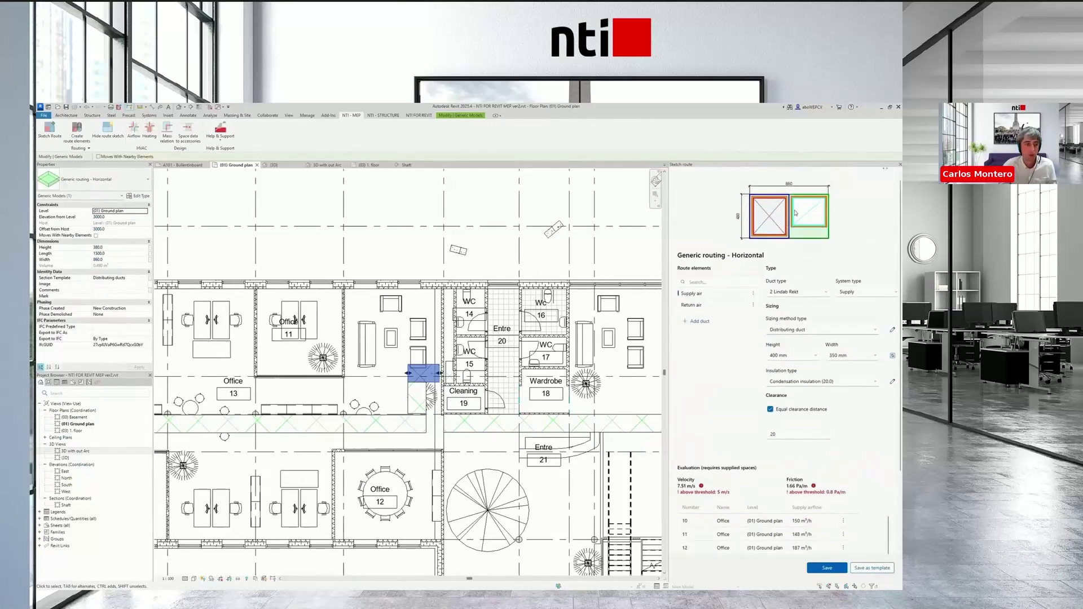
click(857, 356)
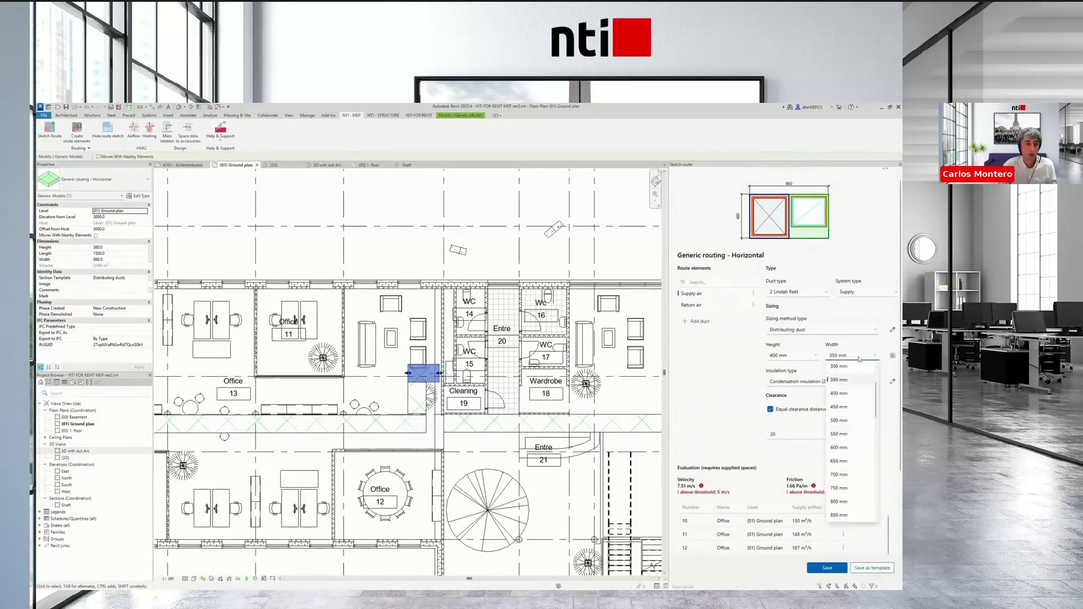
click(853, 423)
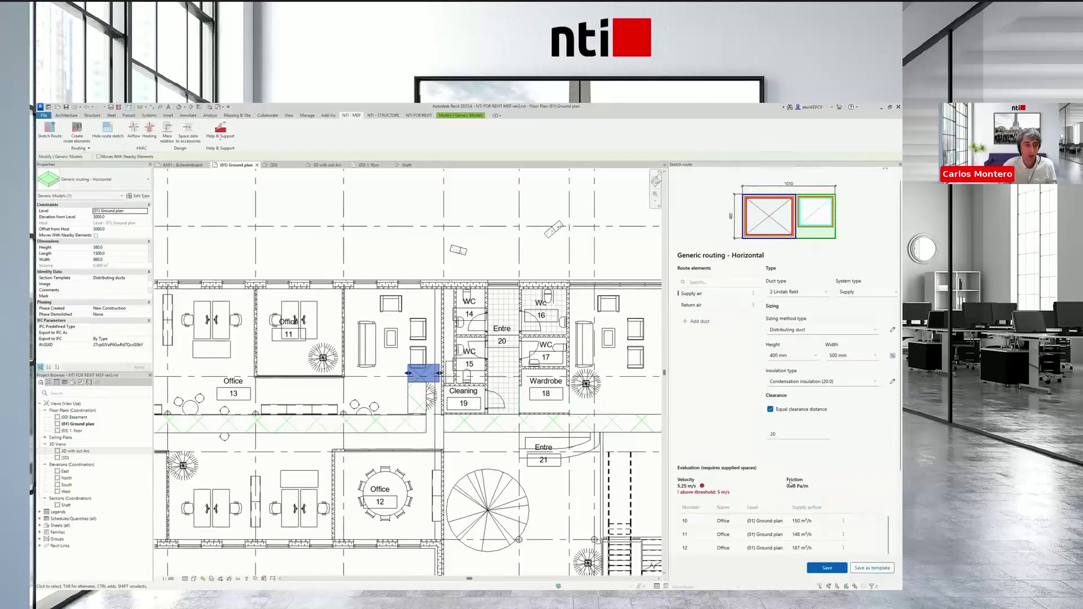
click(853, 355)
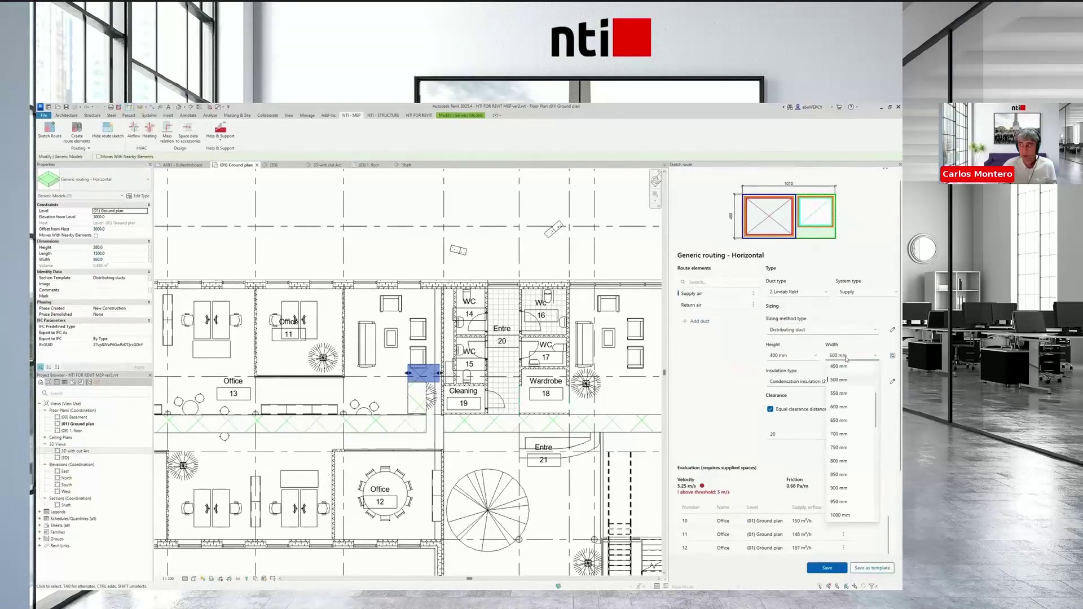
click(848, 396)
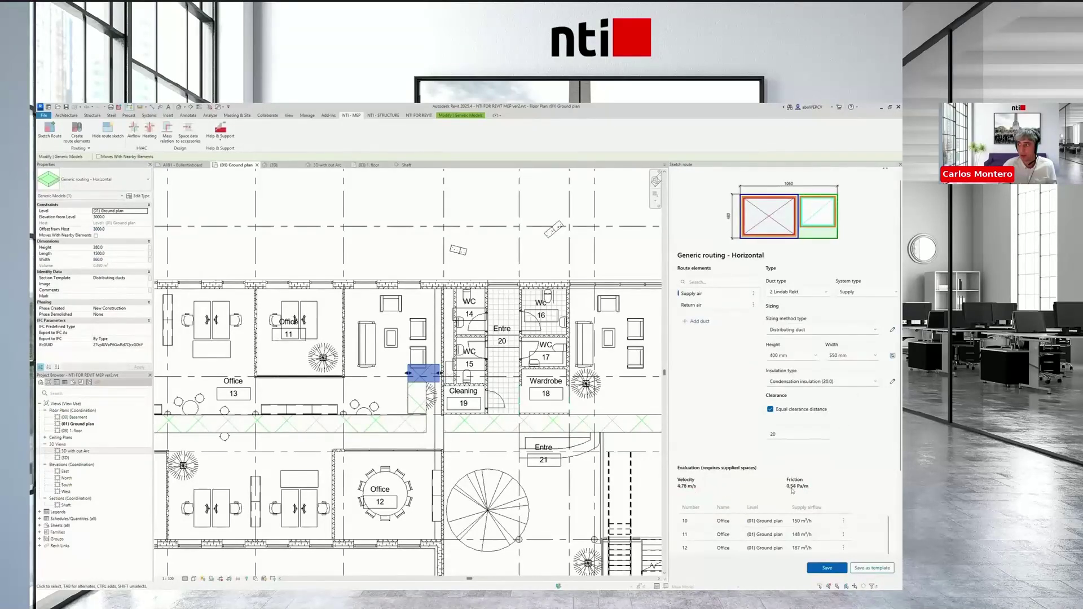
Copy the supply air duct's supplied spaces and paste them onto the return air duct
scroll(846, 479, down, 2)
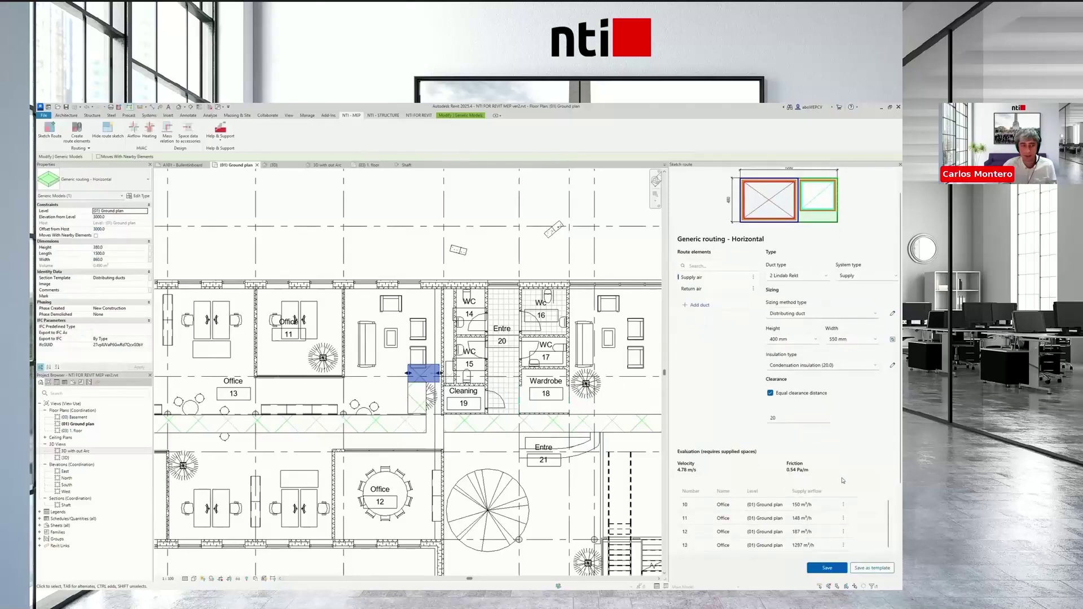
scroll(847, 479, down, 5)
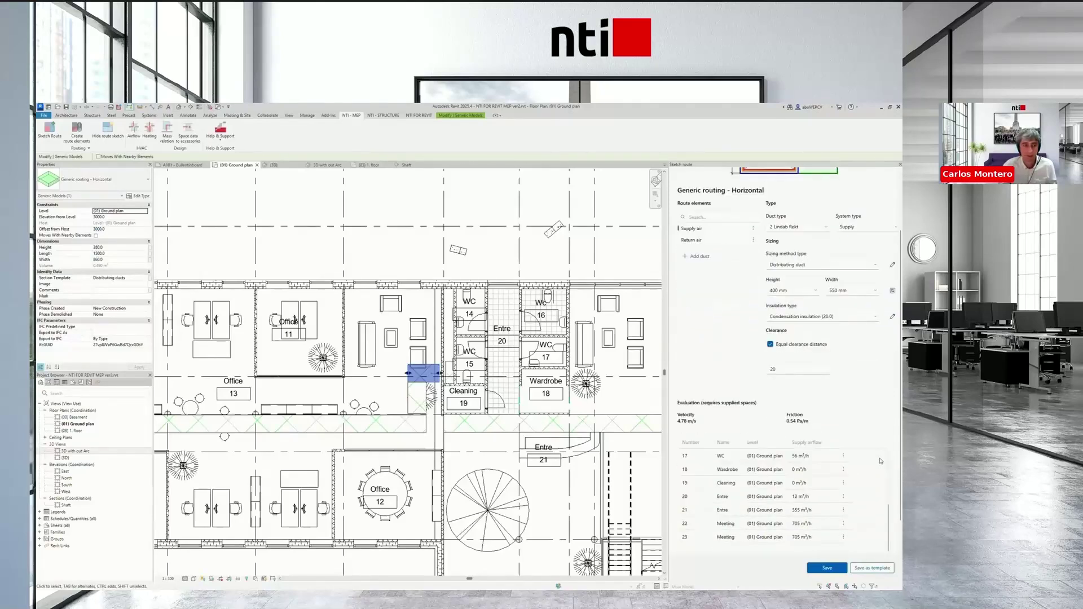
scroll(895, 477, down, 1)
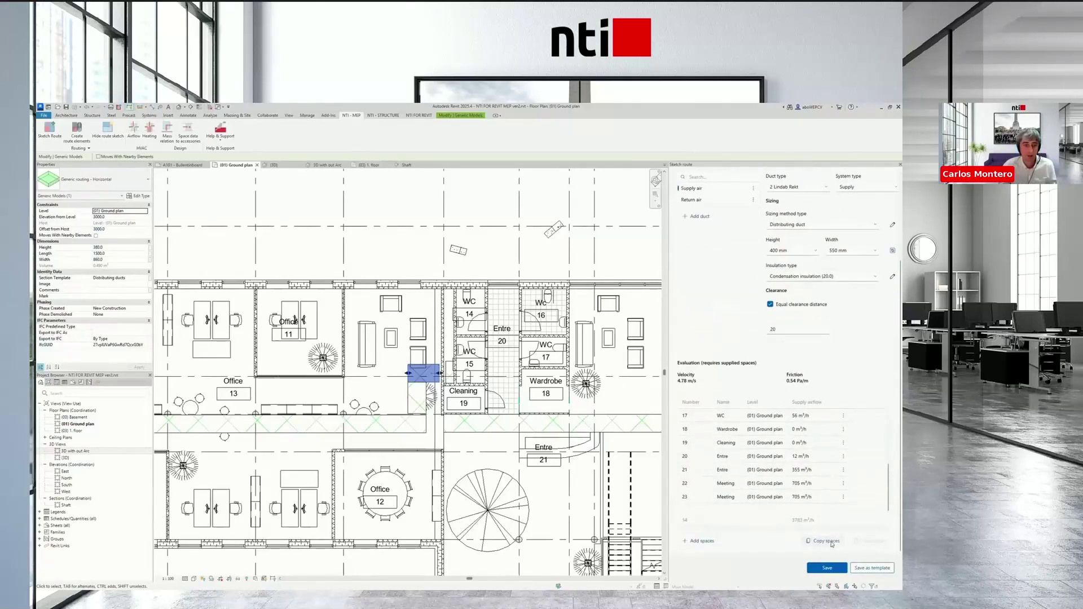
scroll(893, 394, up, 4)
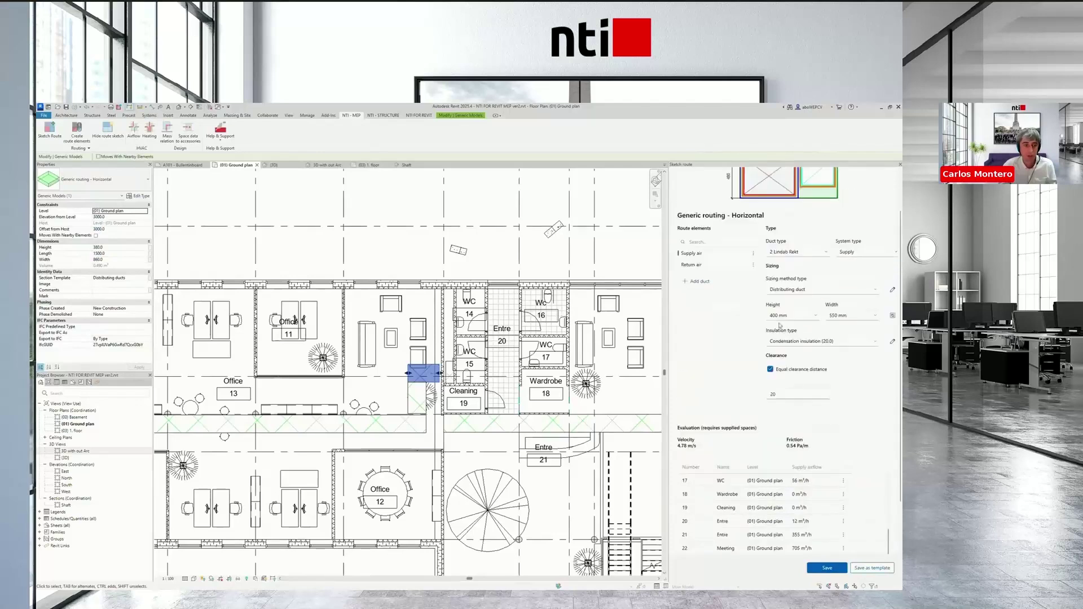
click(709, 269)
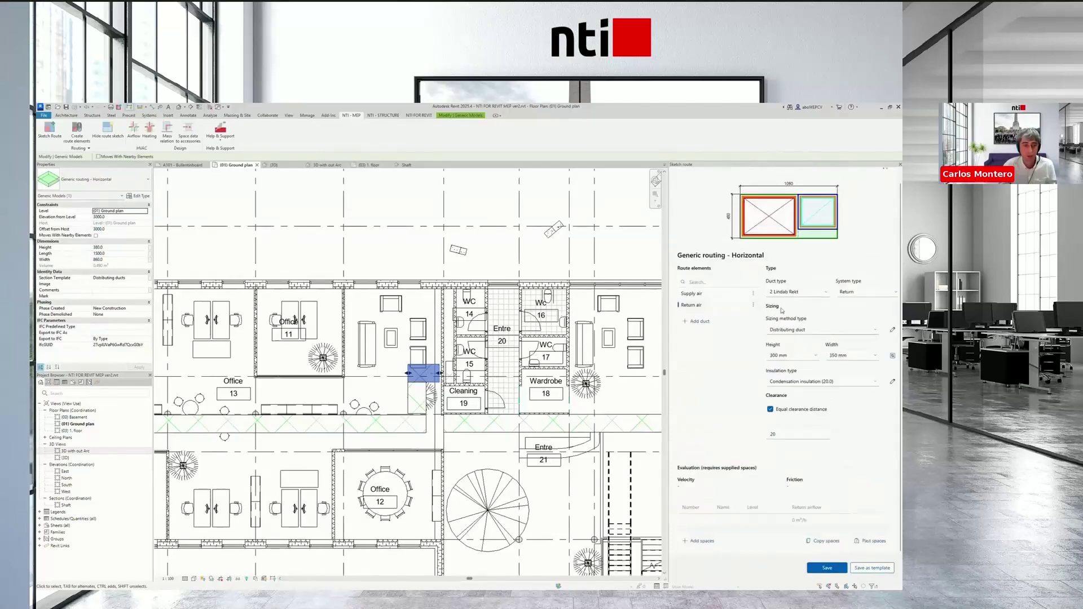
click(875, 541)
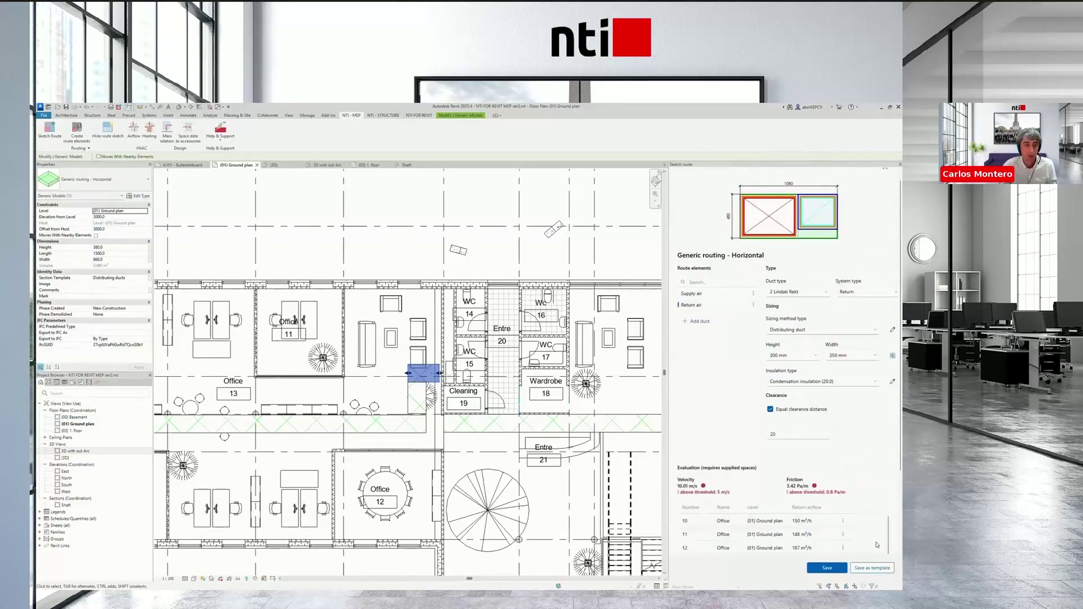
Set the return air duct's height to 400 mm and width to 550 mm, and save the routing segment
click(815, 355)
click(797, 395)
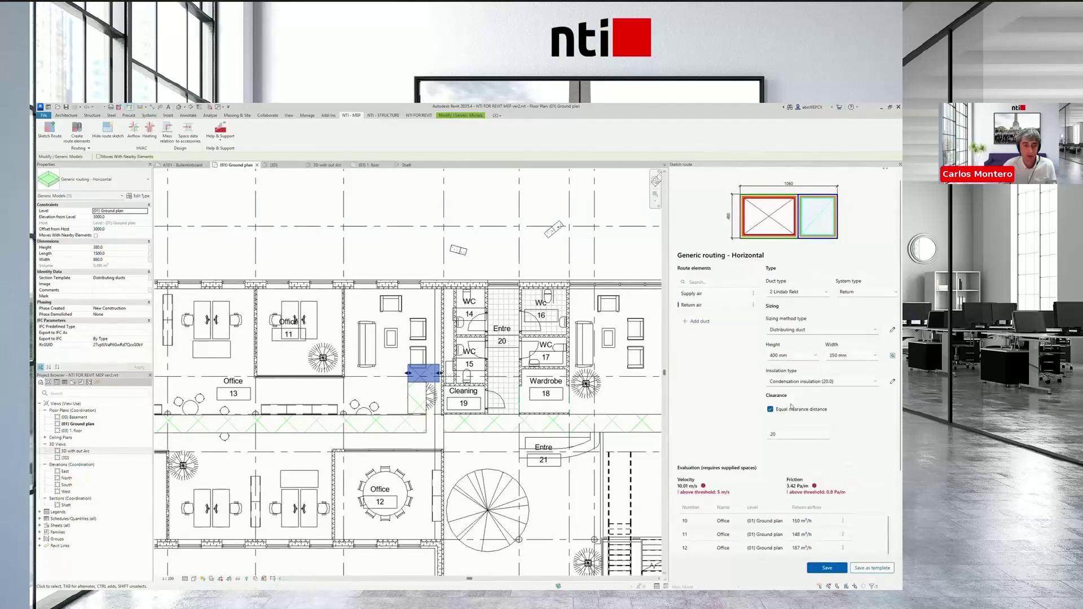
click(873, 357)
click(854, 422)
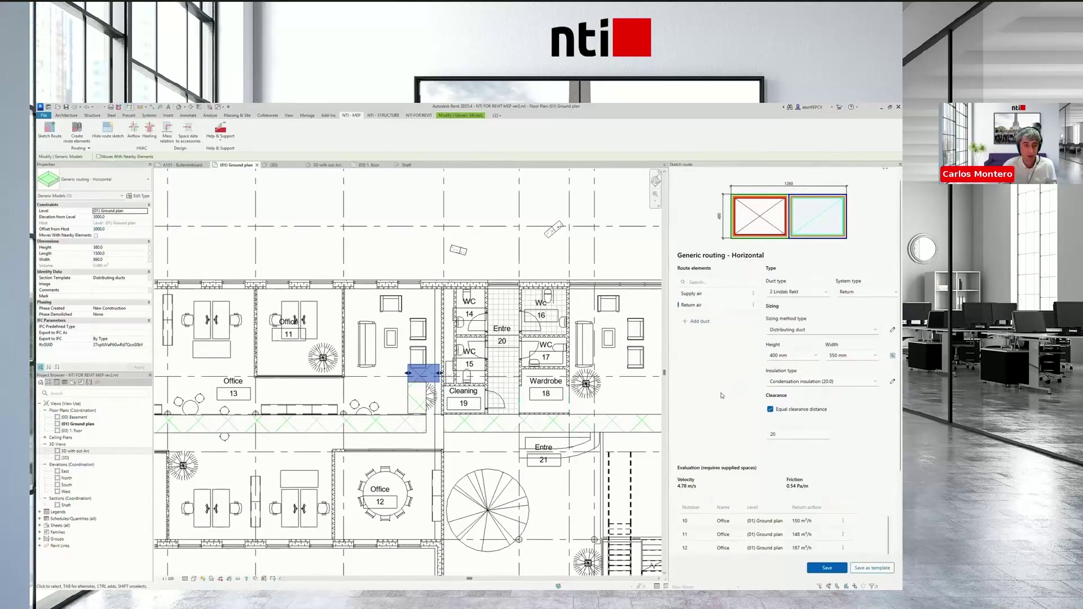
click(827, 568)
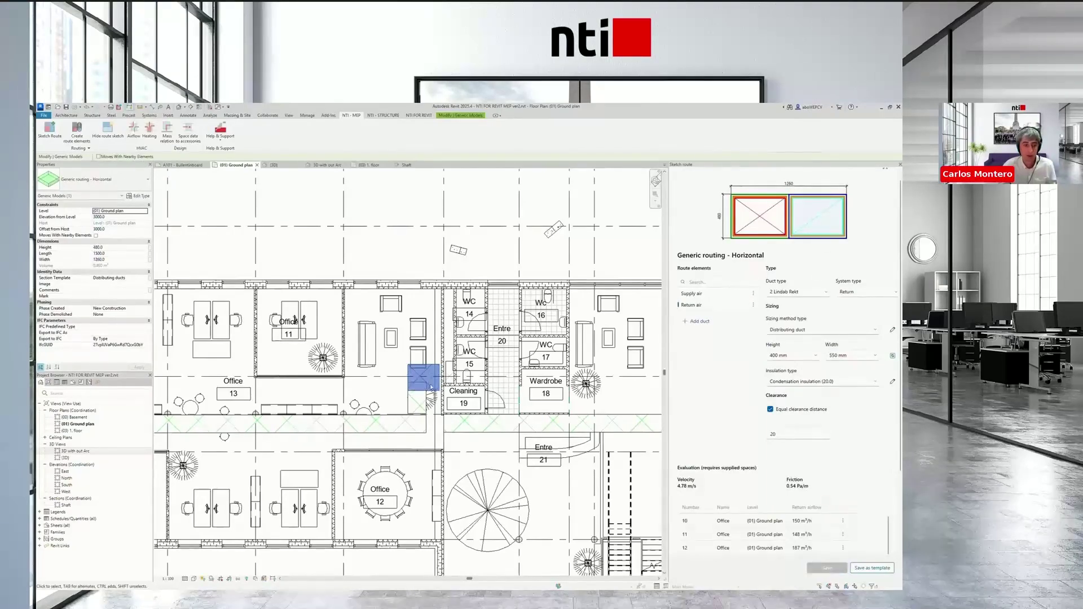
Open the long horizontal routing segment running between Office 13 and Office 12 for editing
scroll(430, 387, up, 1)
scroll(430, 387, up, 2)
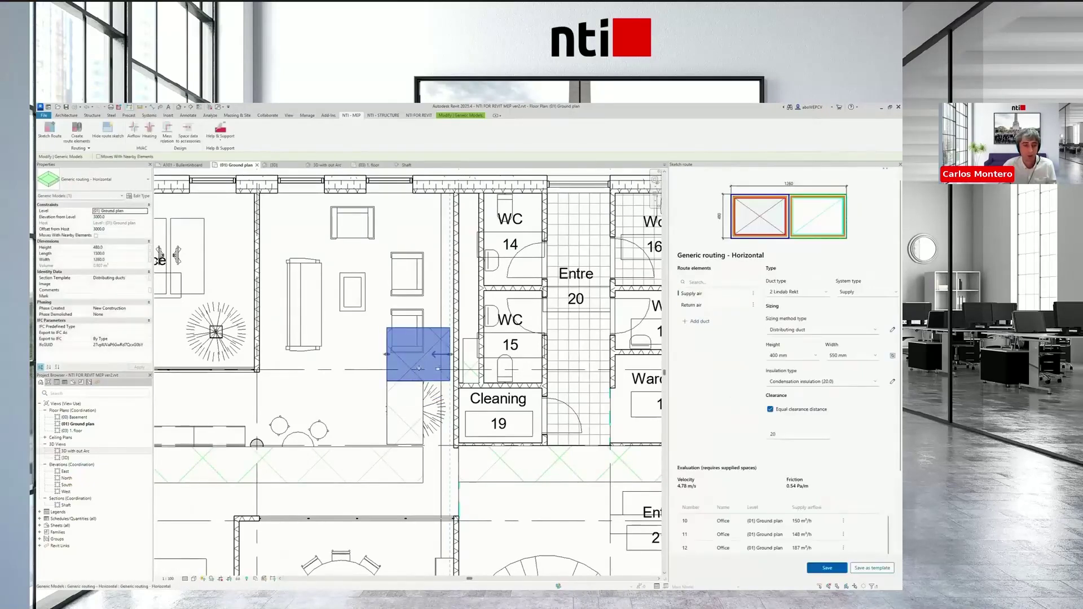
scroll(426, 363, down, 4)
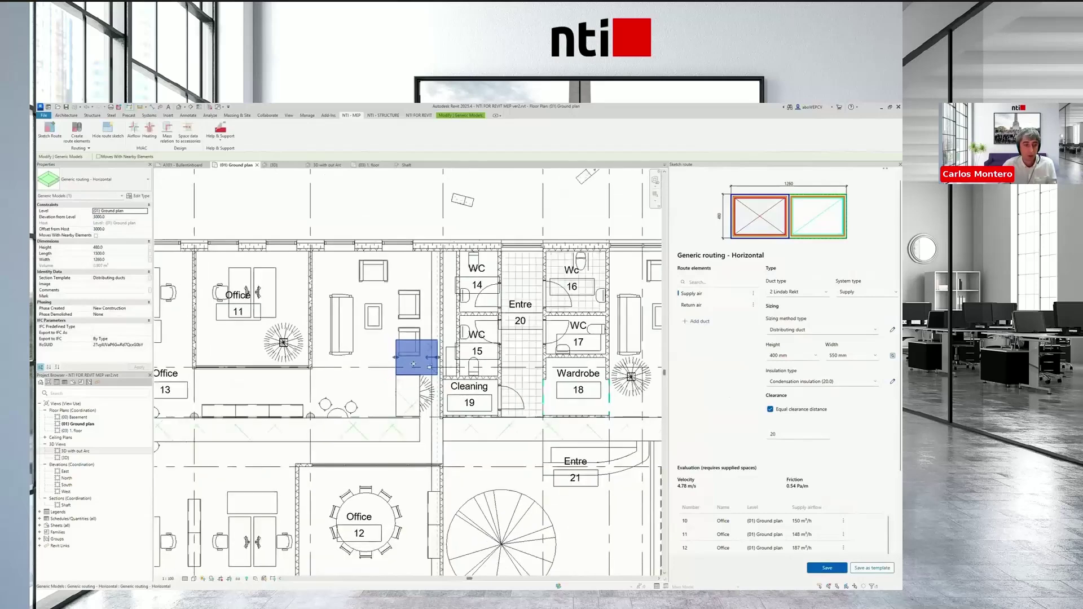
scroll(410, 411, down, 1)
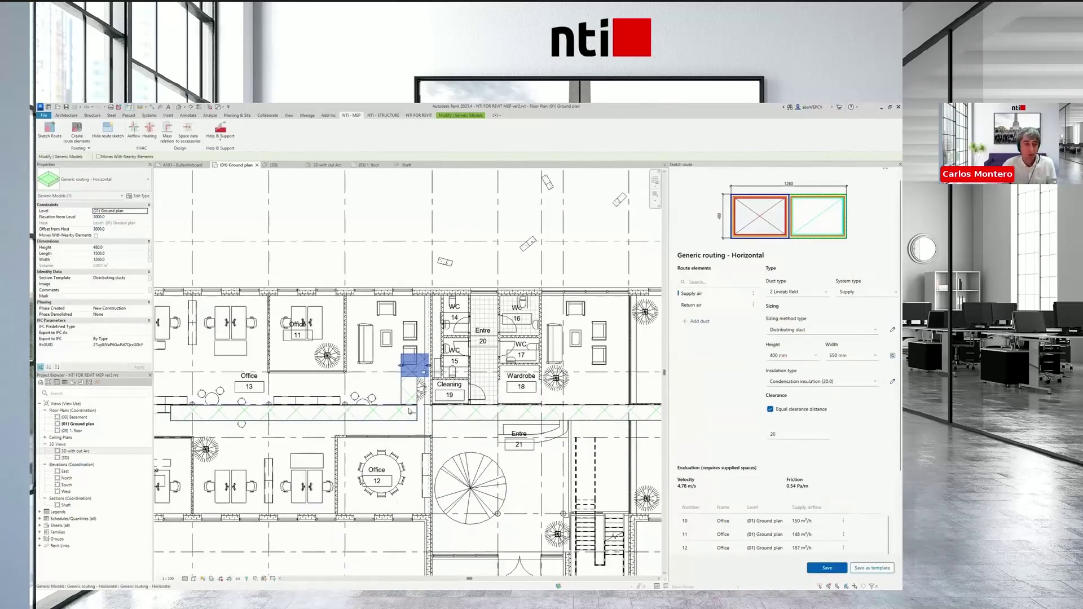
scroll(410, 412, down, 1)
scroll(427, 400, down, 1)
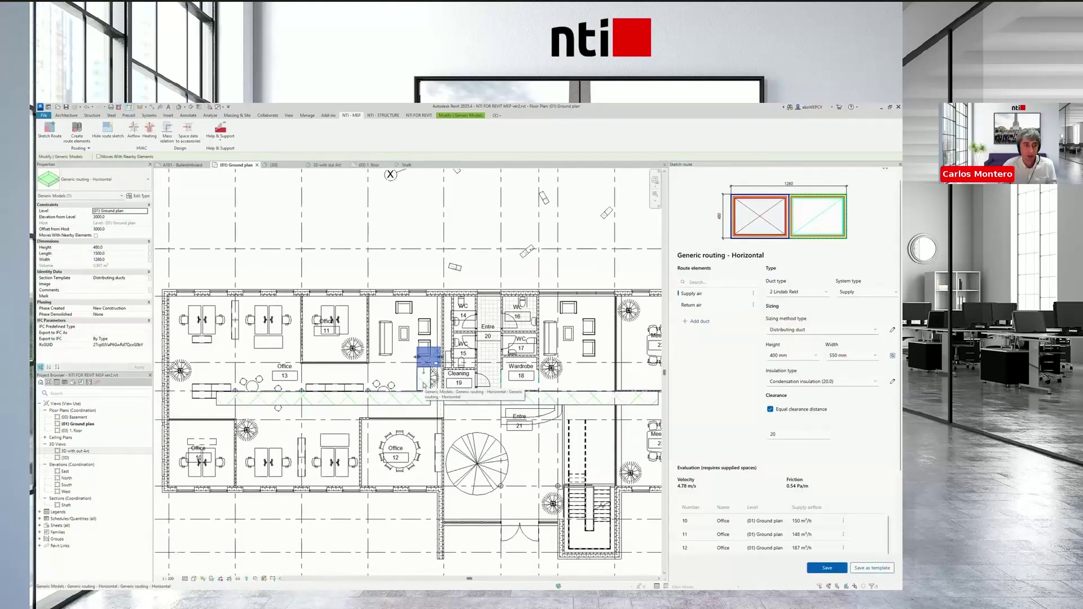
drag(425, 384, 424, 404)
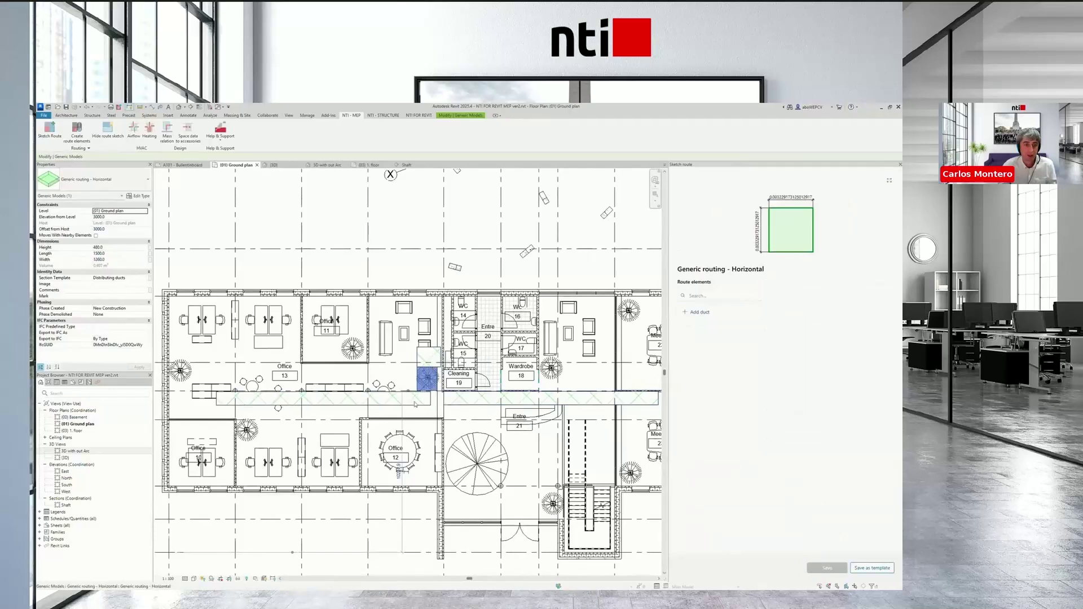
drag(423, 367, 216, 399)
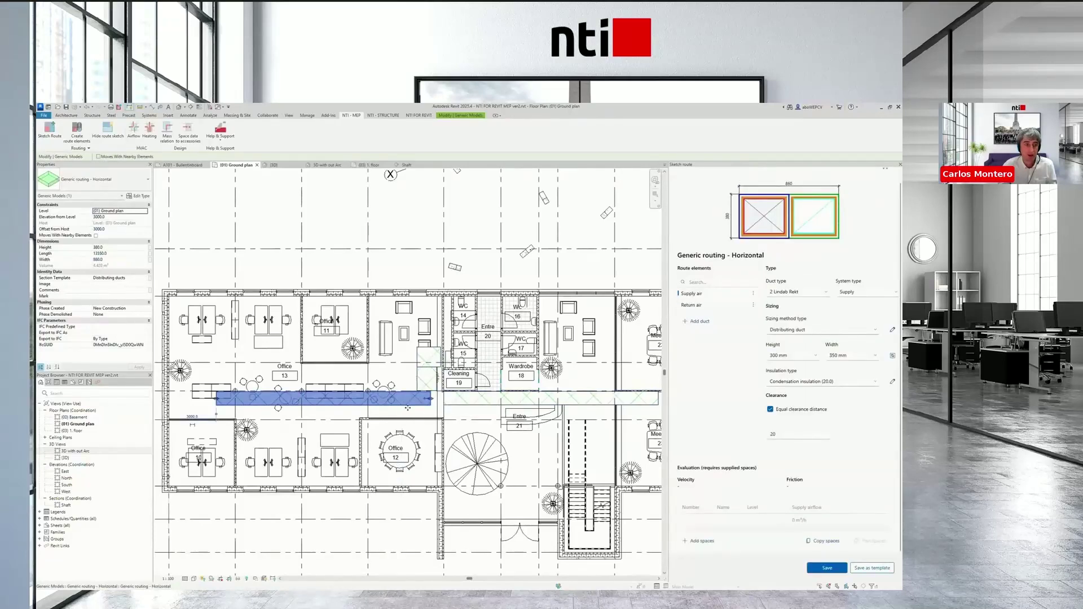
Add Offices 10 to 13 as the supply air duct's supplied spaces by window-selecting them in the plan model
click(699, 542)
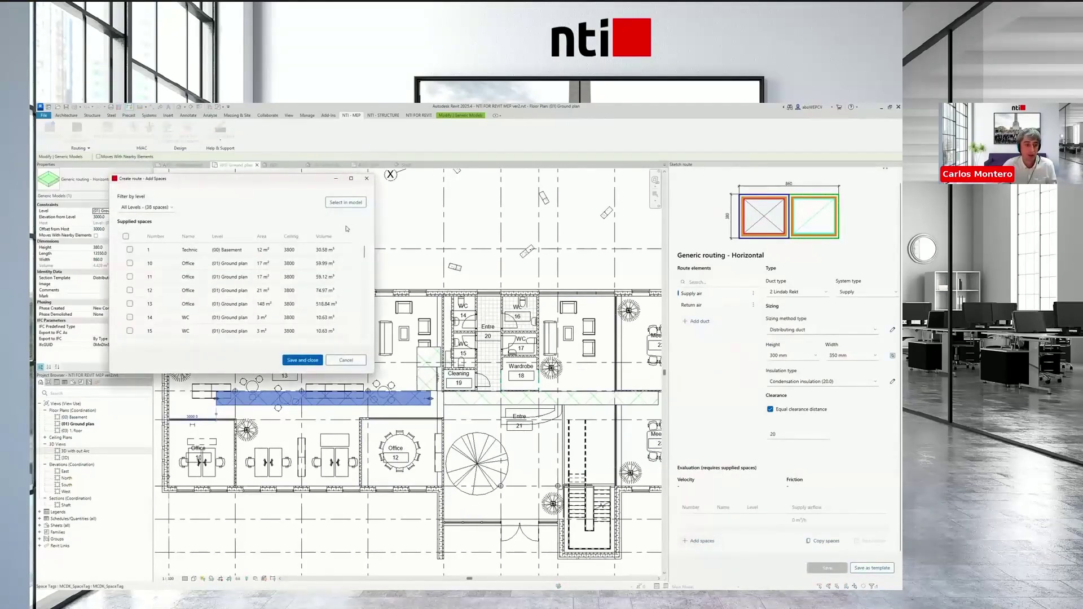
click(343, 202)
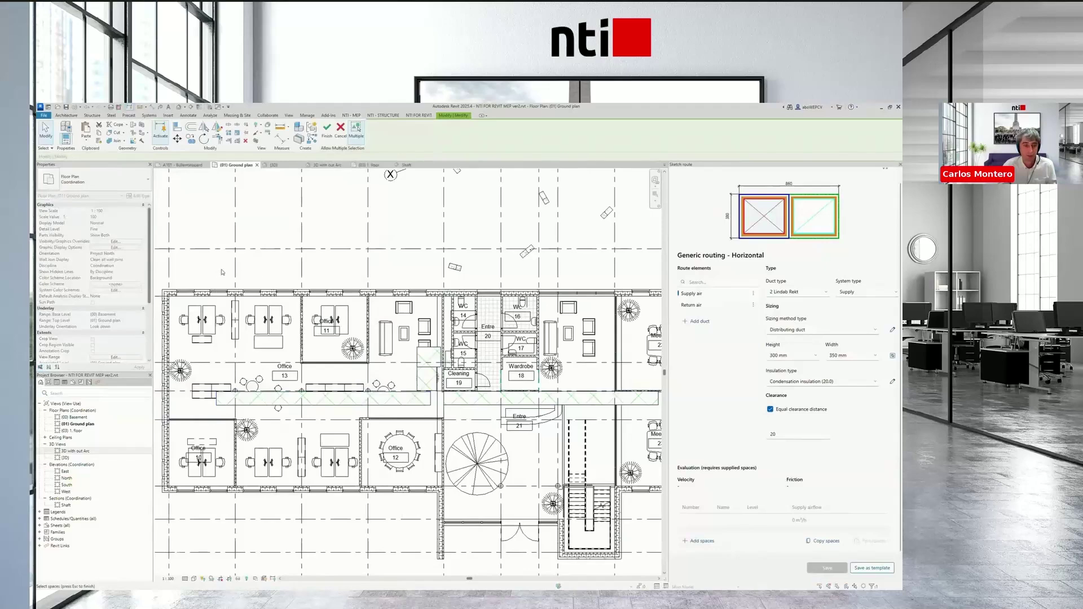
middle_drag(223, 272, 322, 269)
scroll(322, 269, down, 1)
drag(256, 265, 524, 500)
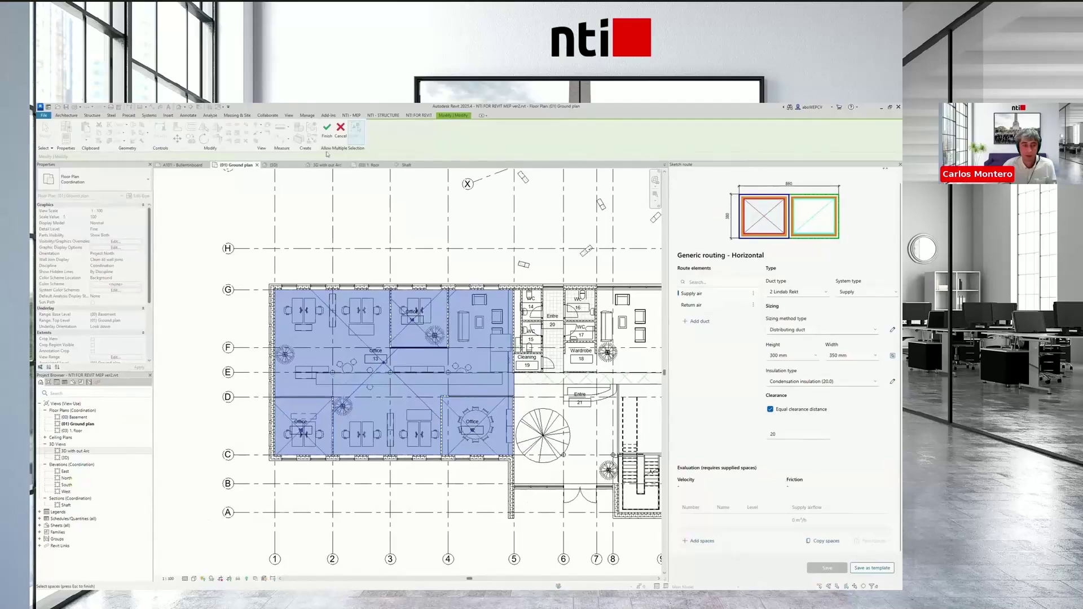
click(327, 131)
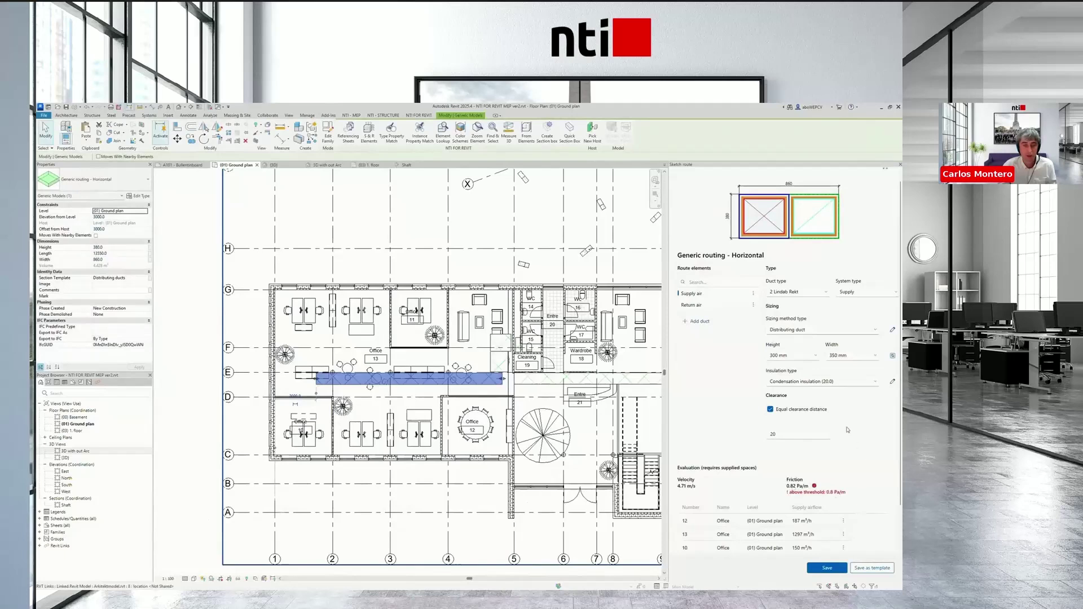
Set the width of both the supply air and return air ducts to 400 mm and save the routing segment
click(867, 355)
click(849, 383)
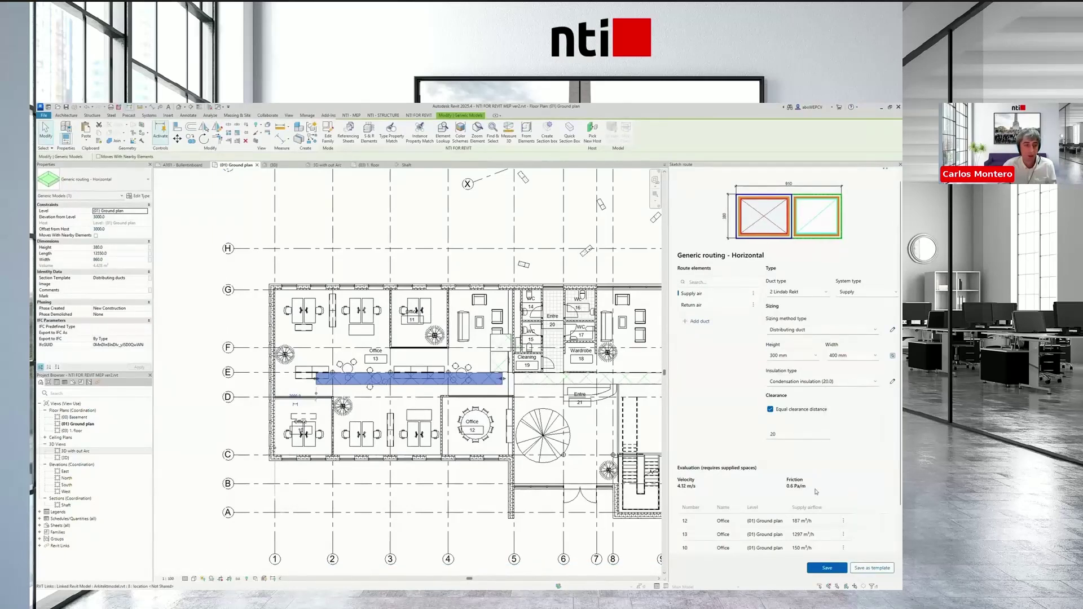
click(725, 305)
click(866, 356)
click(848, 386)
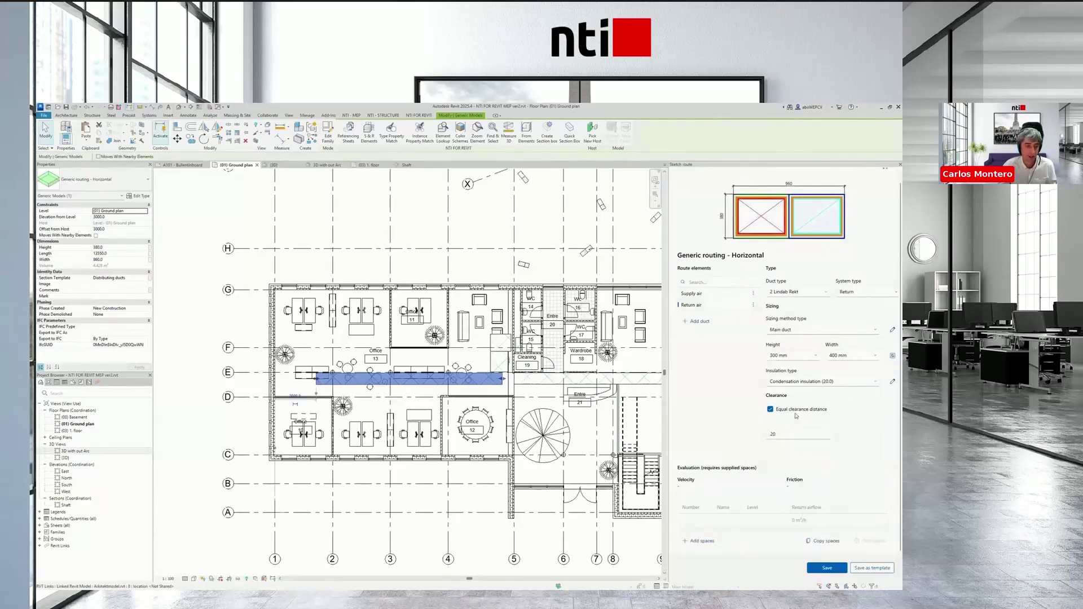
click(827, 568)
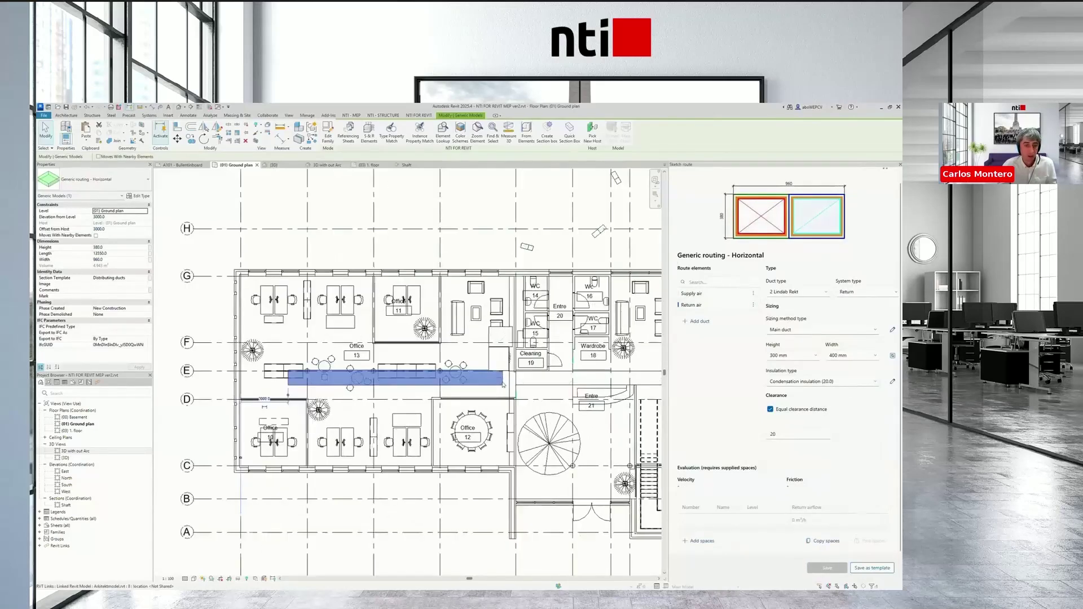
scroll(502, 383, up, 3)
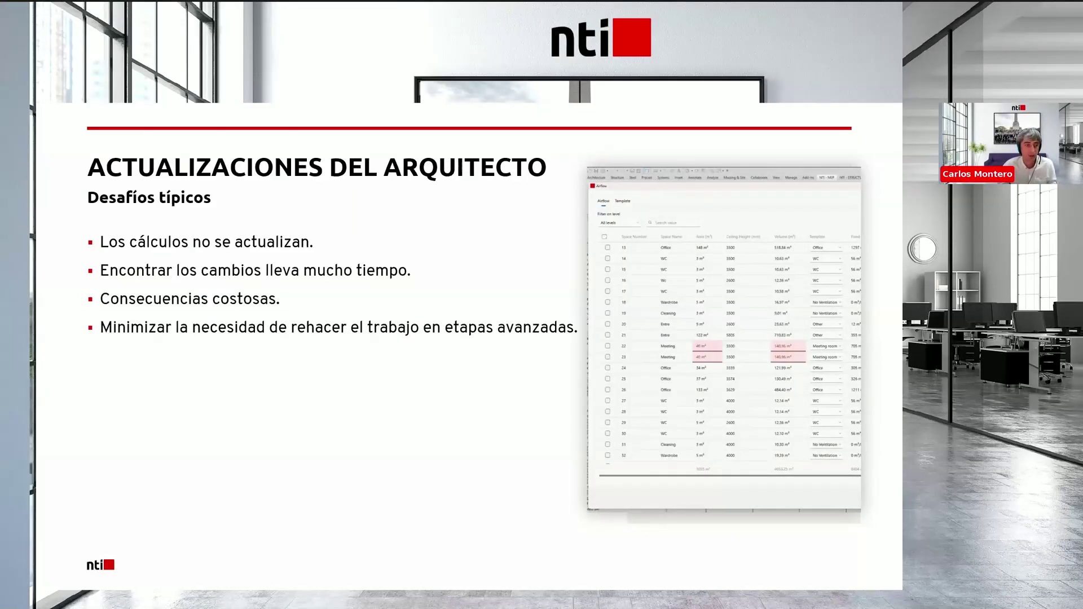
key(Right)
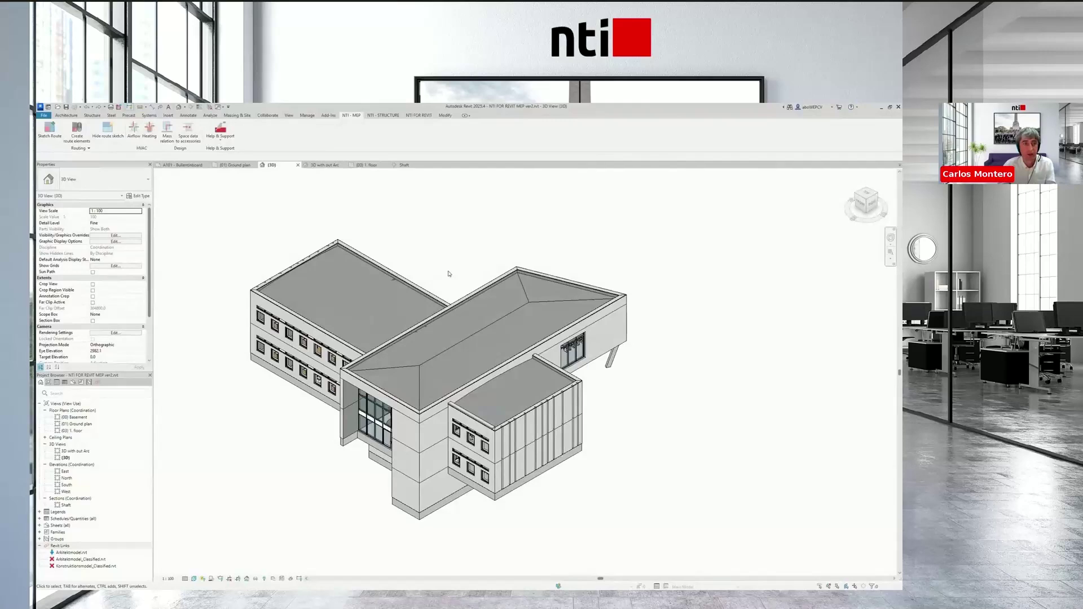
From the ground floor plan, update the space names and numbers on all levels to match the architect's rooms with Space Naming
click(232, 166)
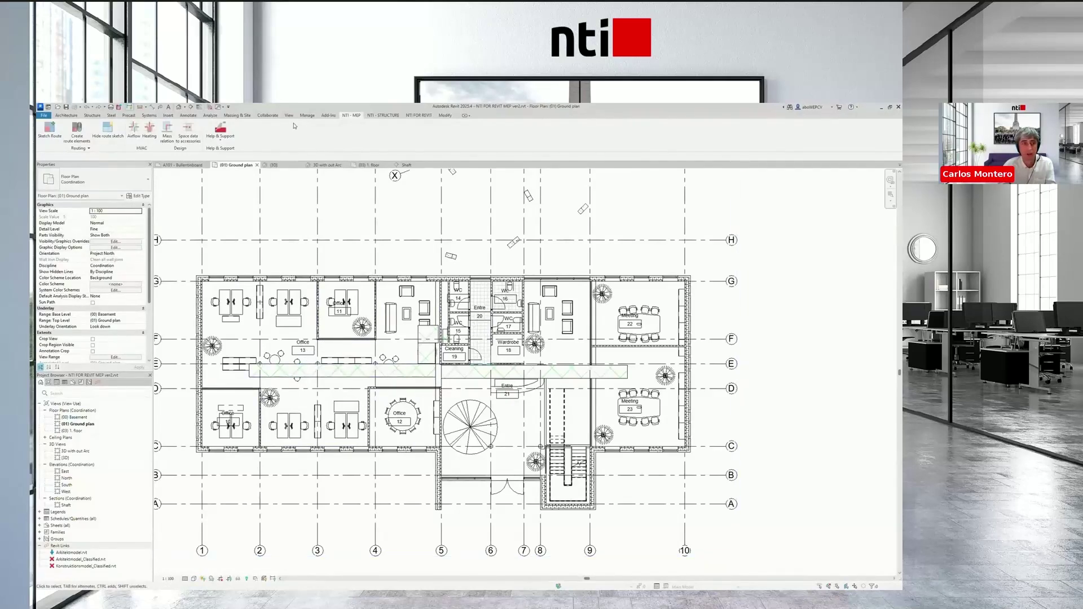
click(209, 115)
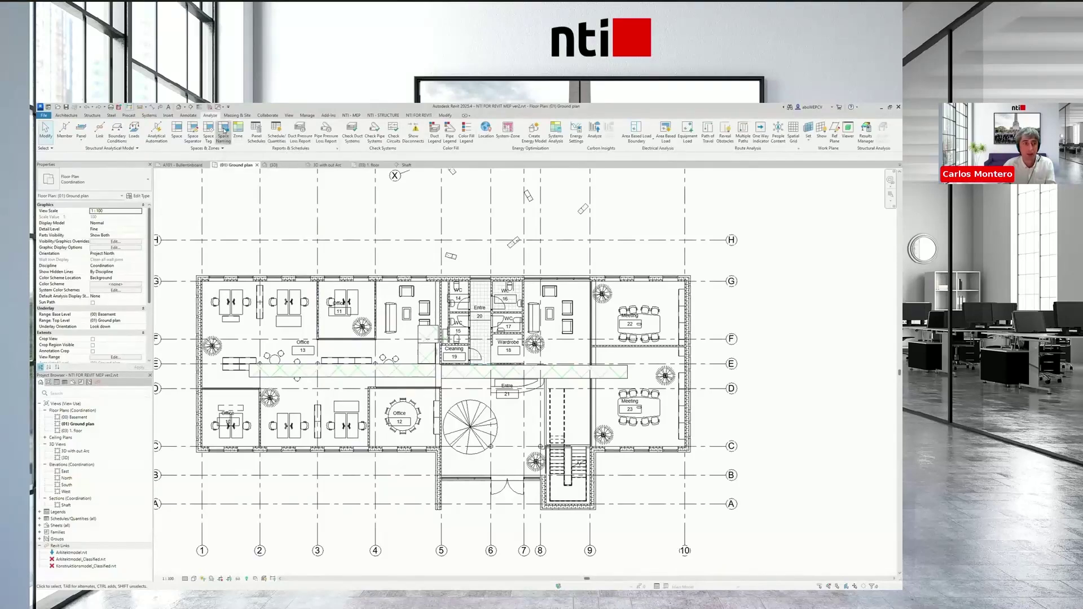
click(224, 130)
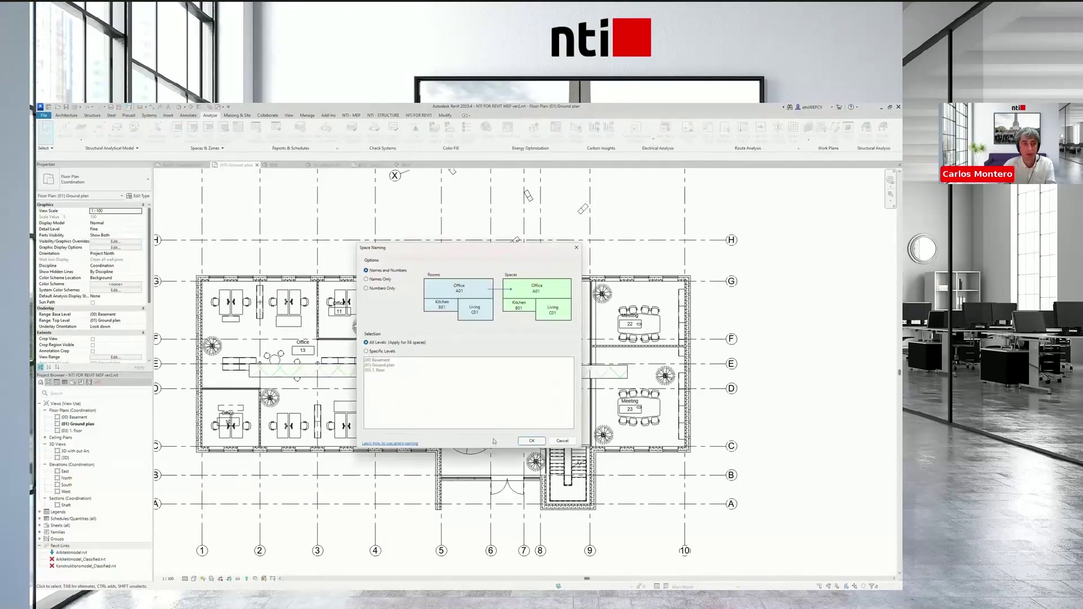
click(531, 440)
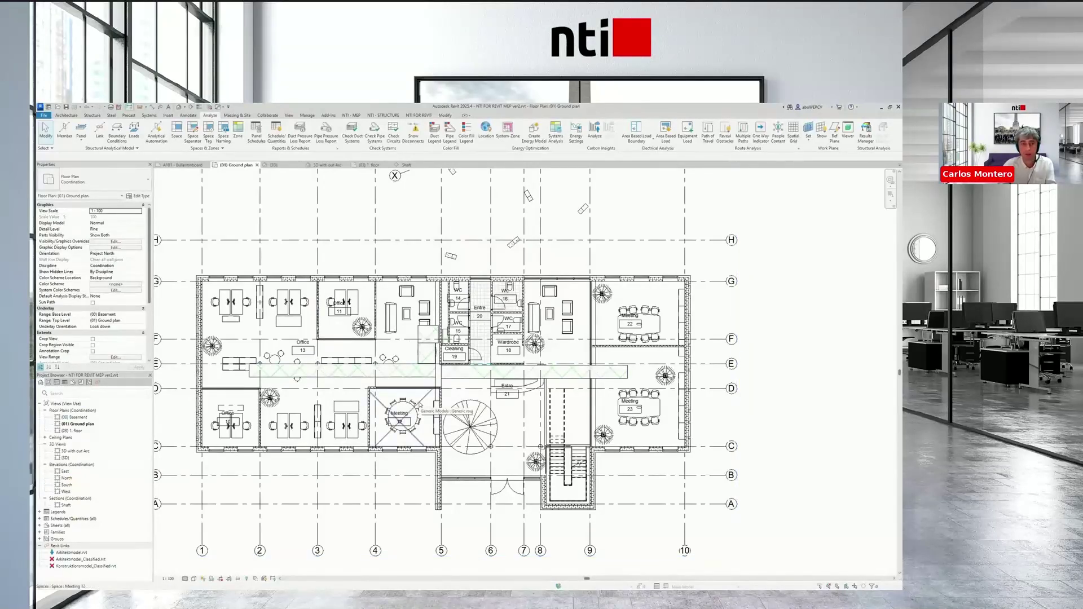
Open the Airflow table, enlarge it, and examine the change note for space 12
click(353, 115)
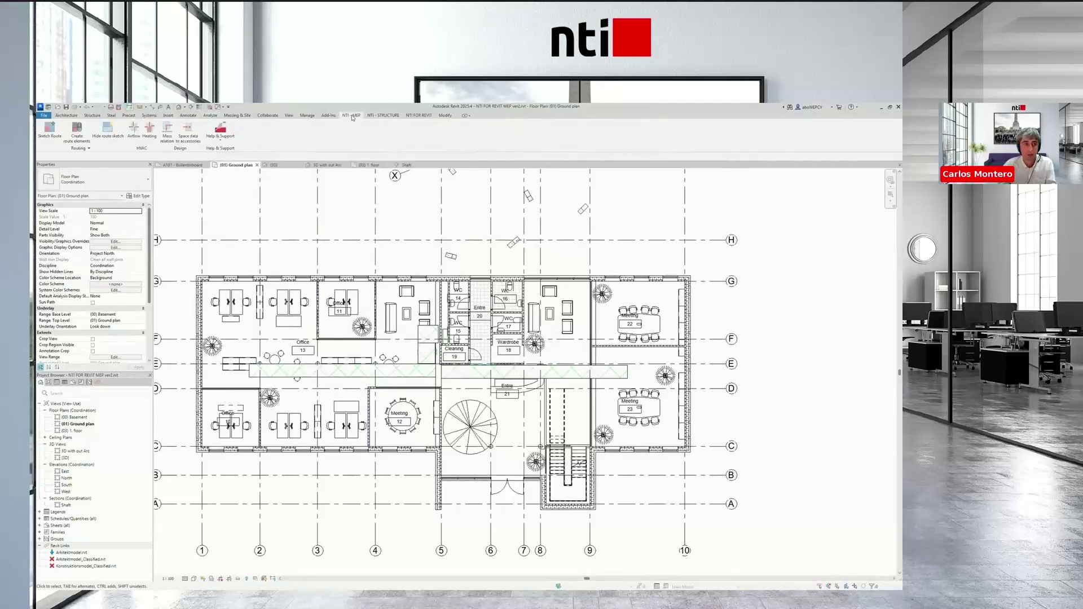
click(133, 131)
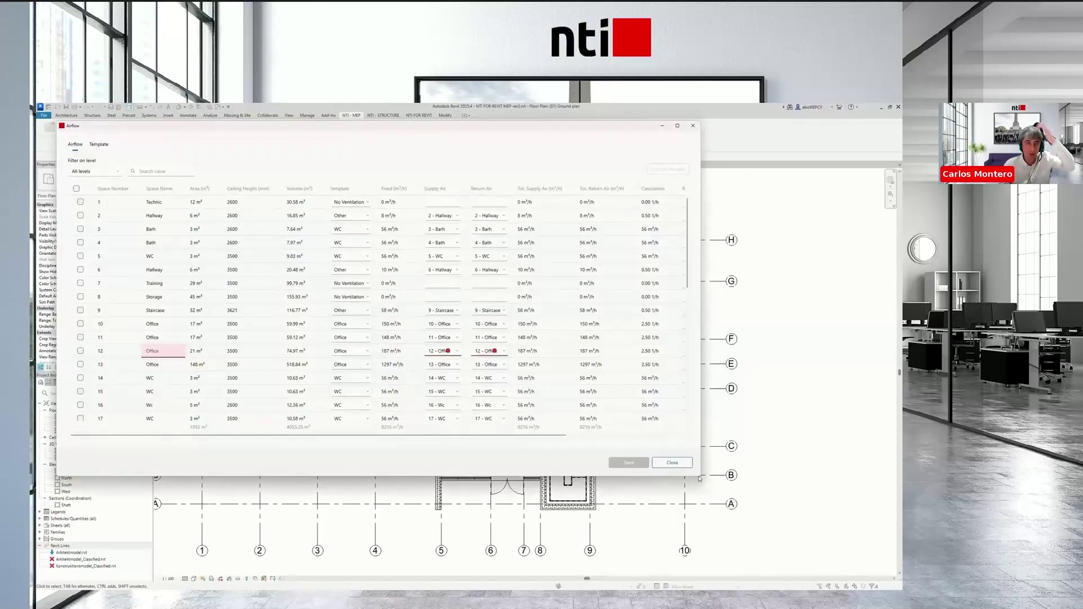
drag(702, 478, 773, 518)
drag(795, 522, 836, 527)
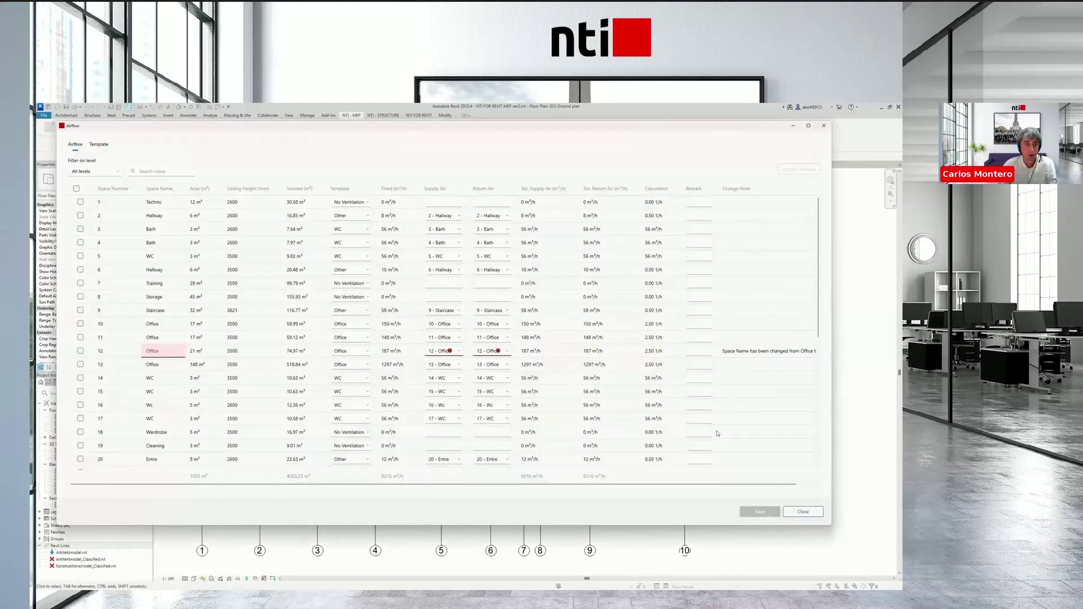
drag(722, 484, 744, 484)
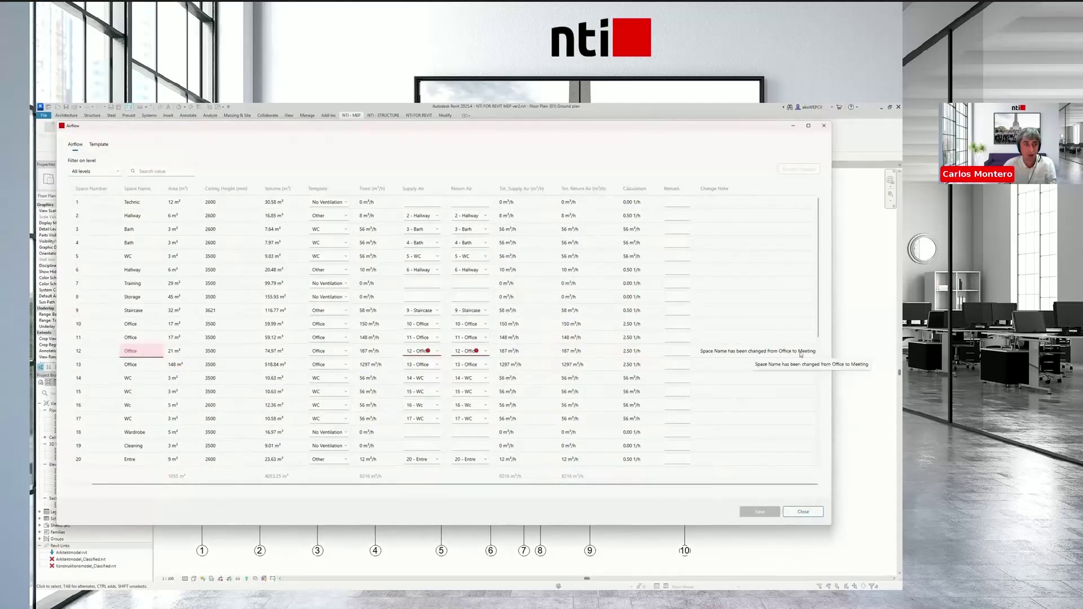
drag(632, 485, 489, 480)
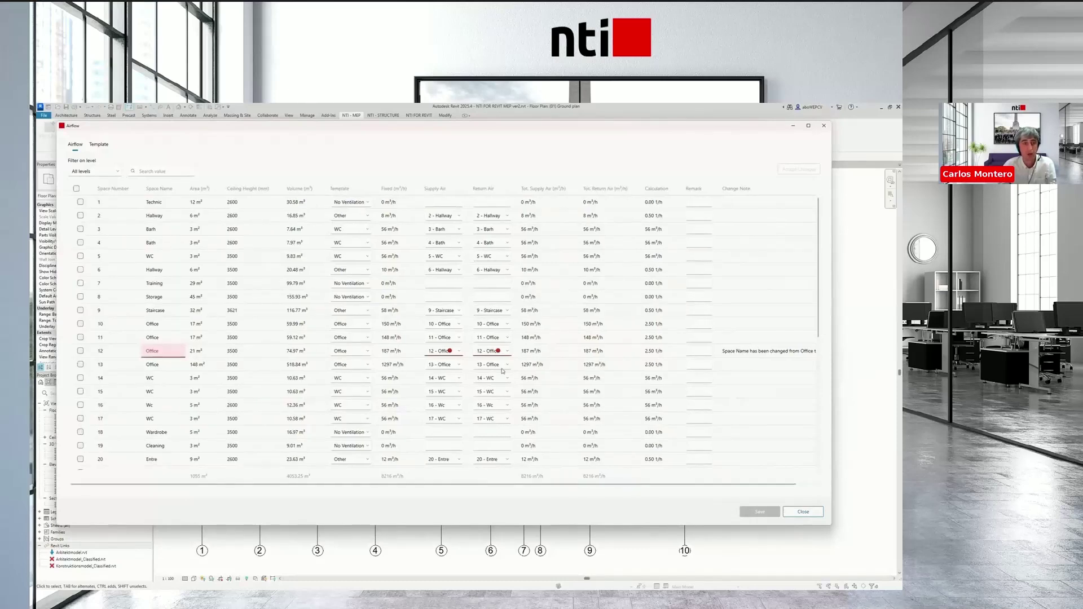
Accept the name change for space 12 and assign it the Meeting room airflow template
click(81, 351)
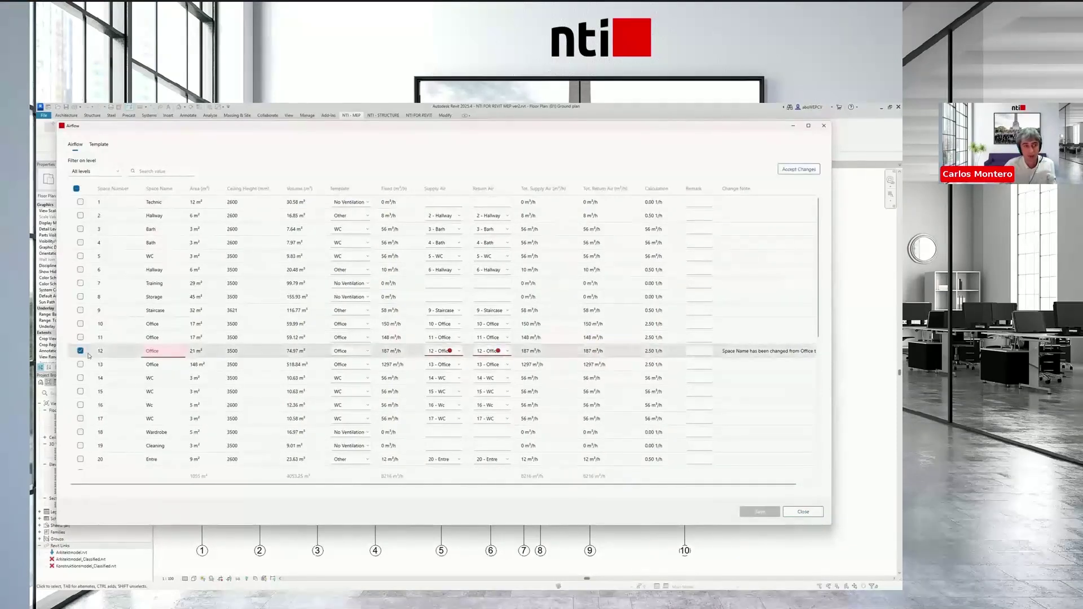
click(800, 169)
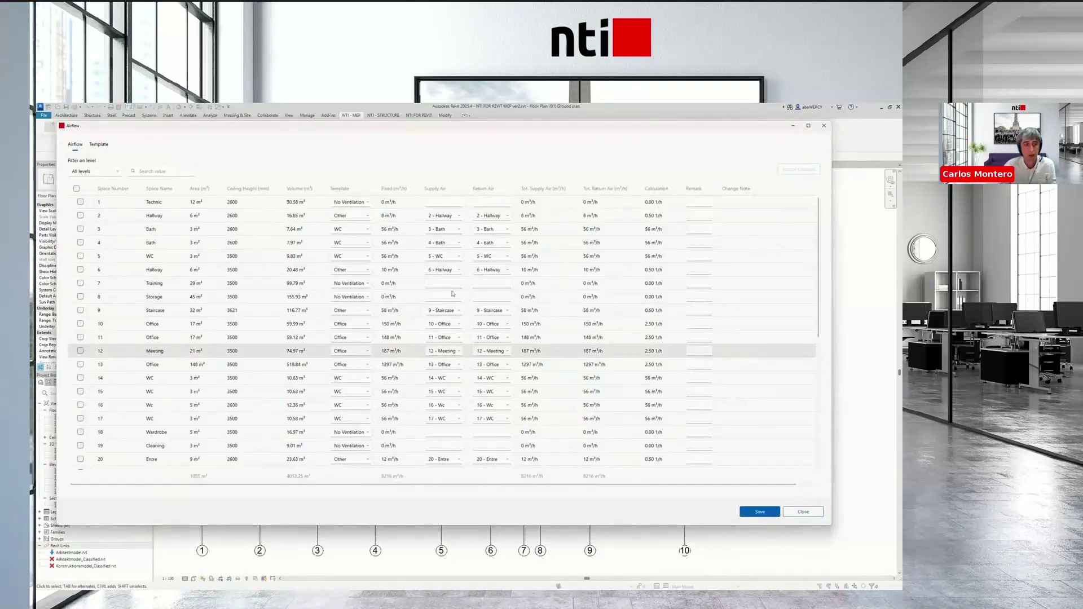
click(357, 354)
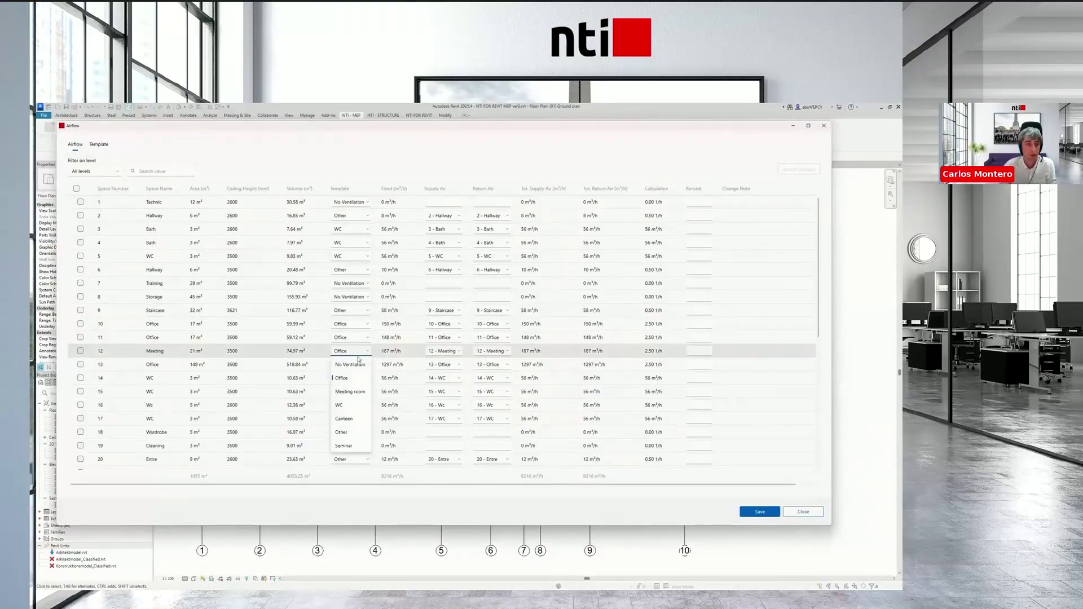
click(355, 392)
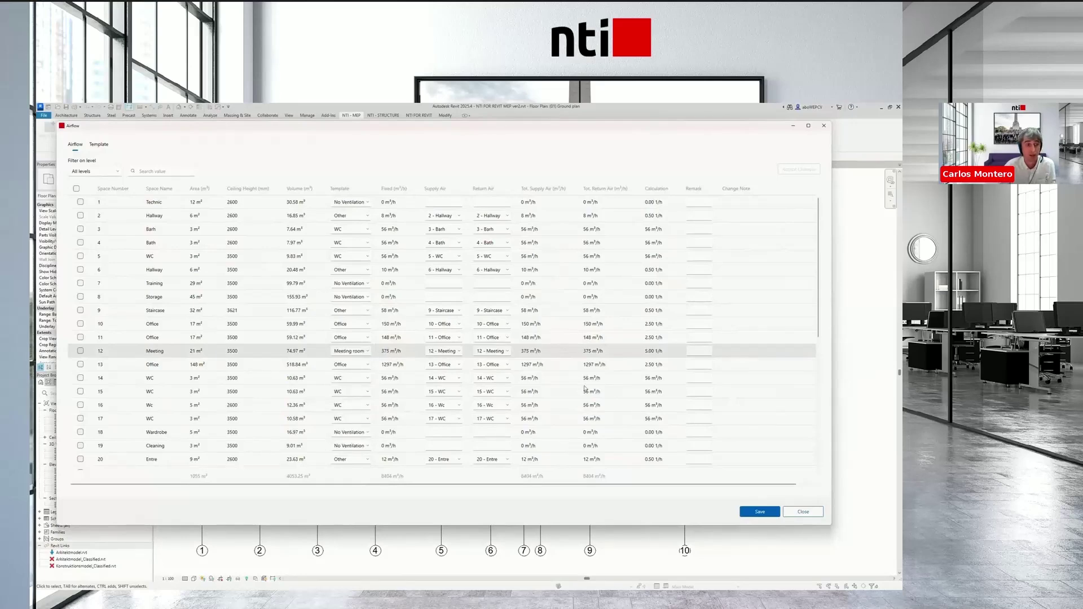
Review the change notes for meeting spaces 22 and 23, accept their area and volume changes, save the airflow data and close the table
scroll(402, 407, down, 4)
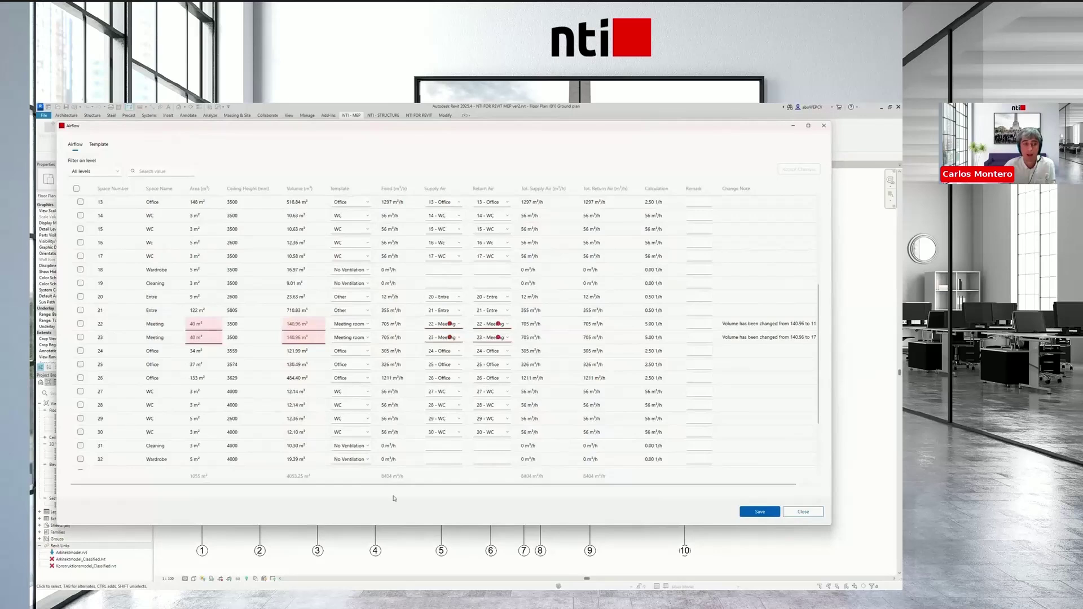
drag(414, 485, 435, 487)
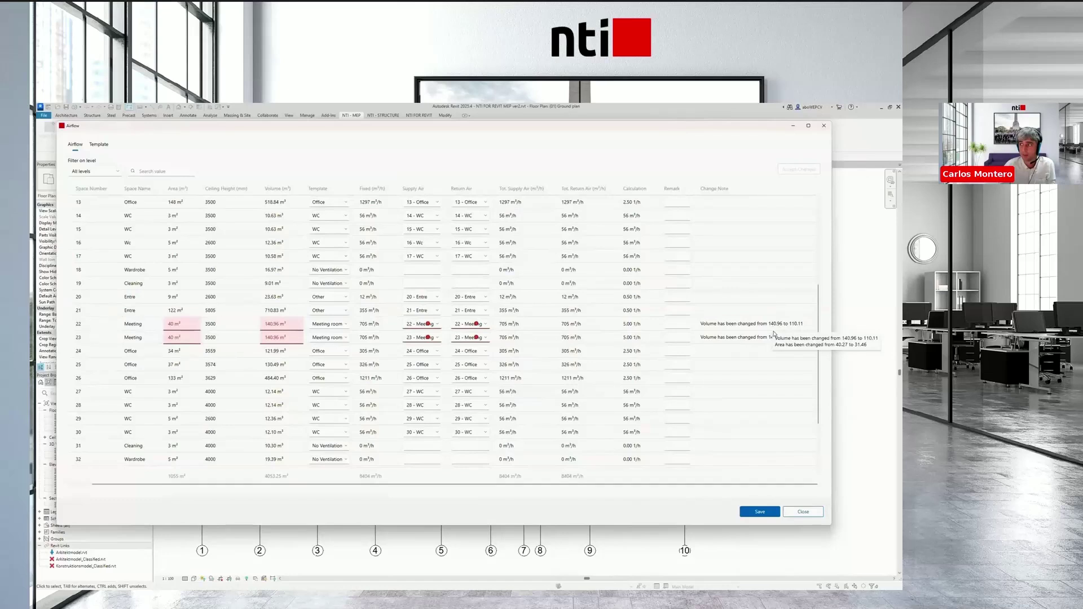
drag(608, 487, 534, 486)
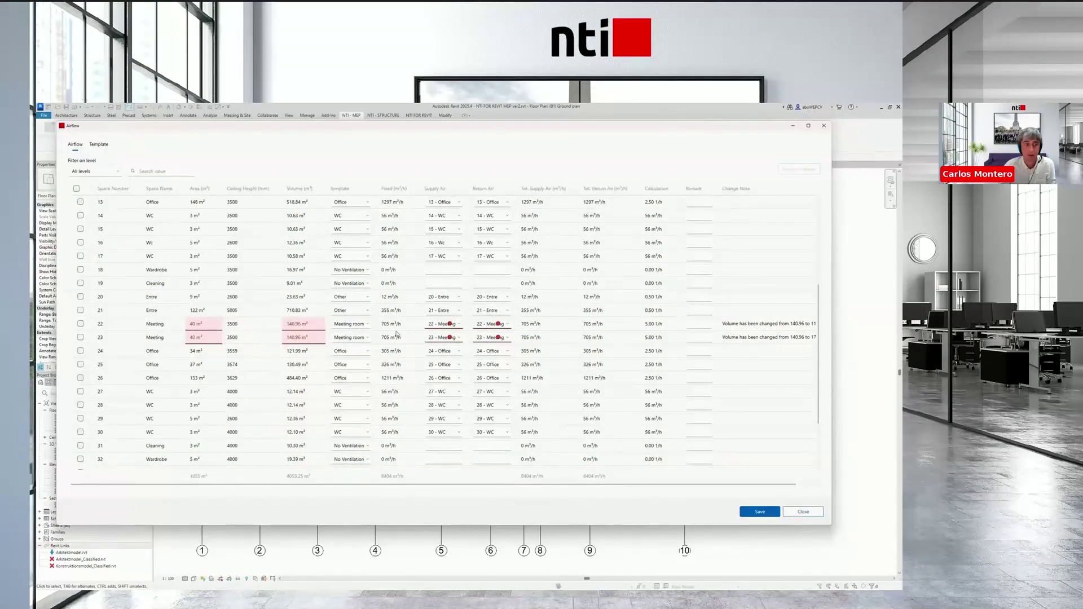
click(80, 325)
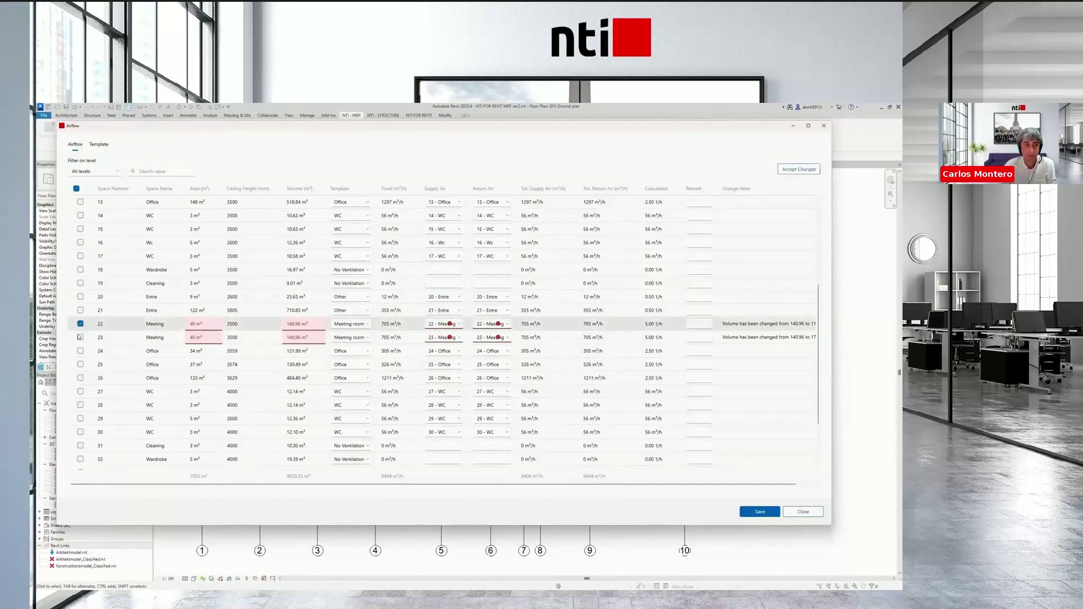
click(80, 337)
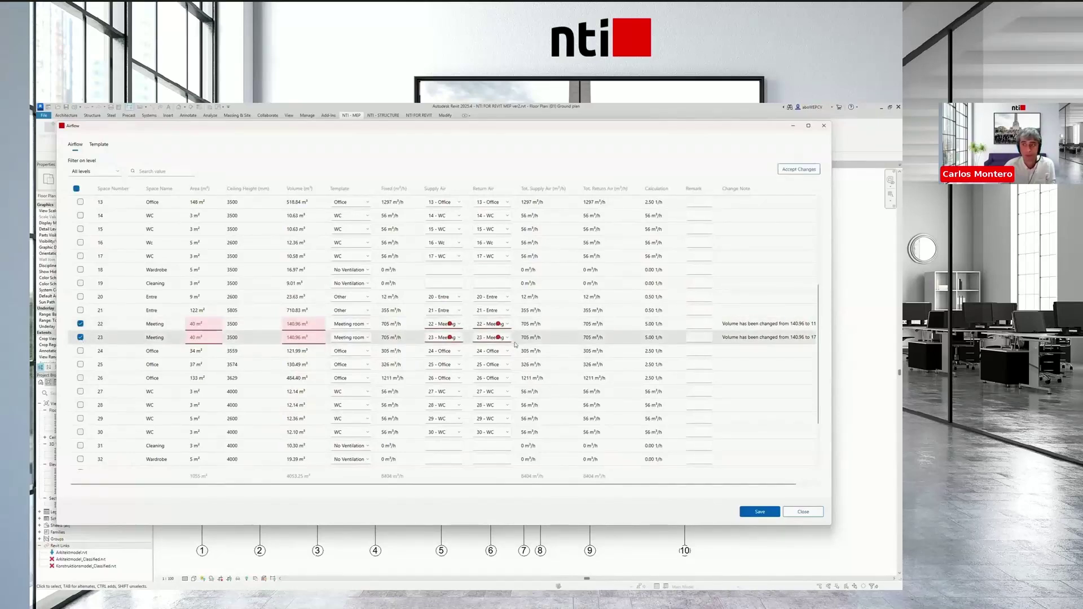
click(800, 170)
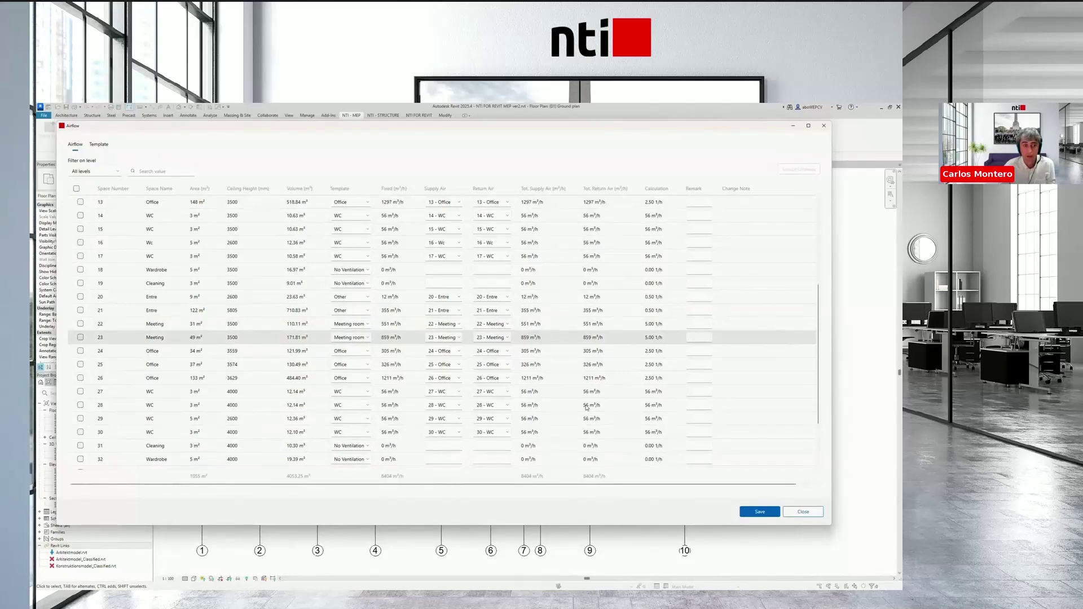
click(767, 513)
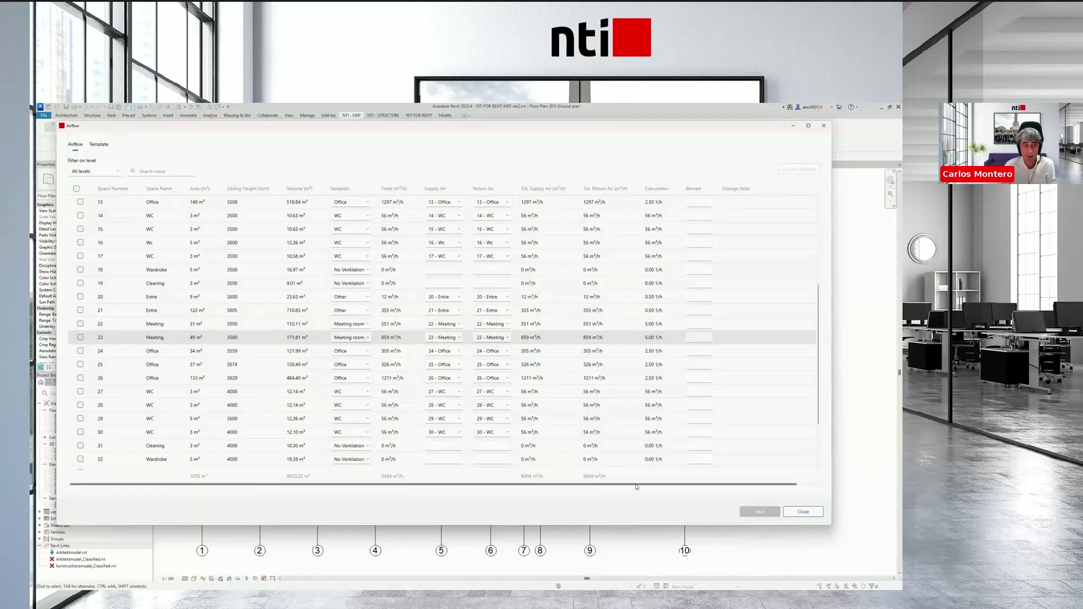
click(803, 511)
Select the short routing segment beside Cleaning 19 in the ground floor plan
click(271, 165)
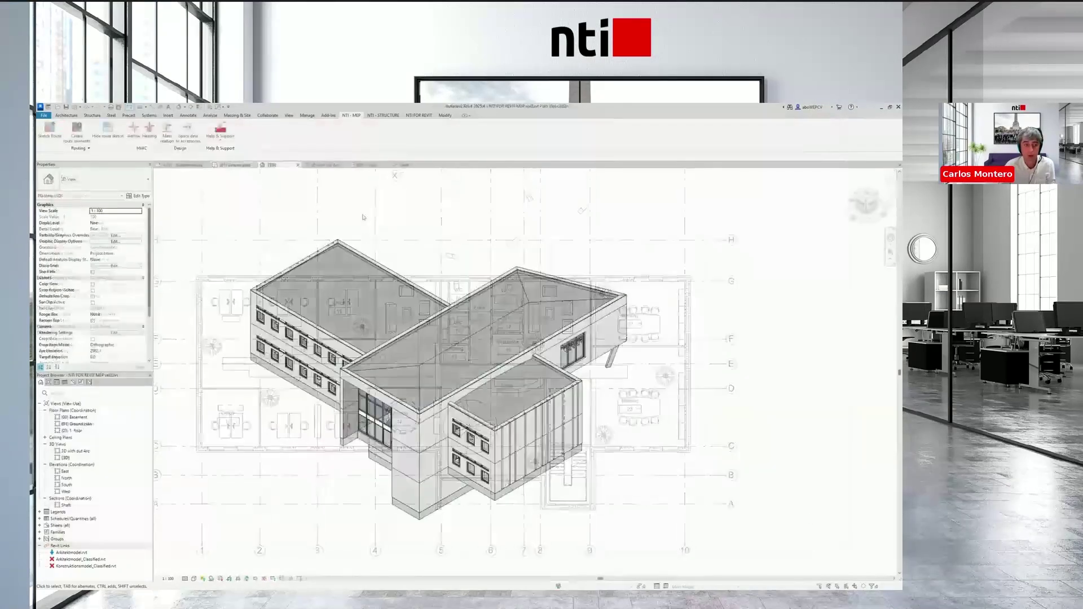
click(240, 165)
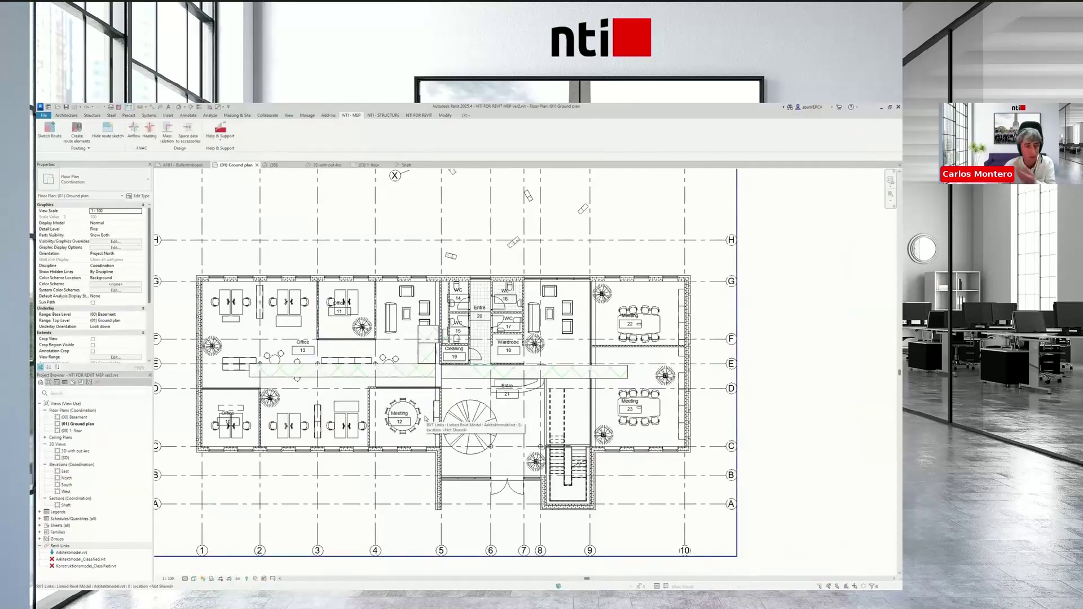
click(429, 355)
click(350, 115)
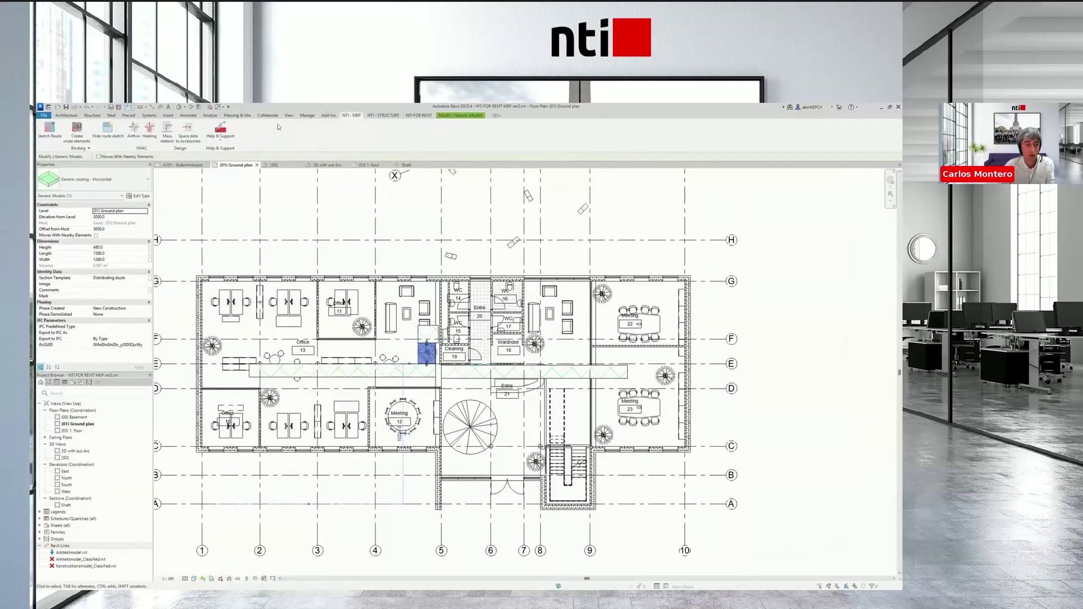
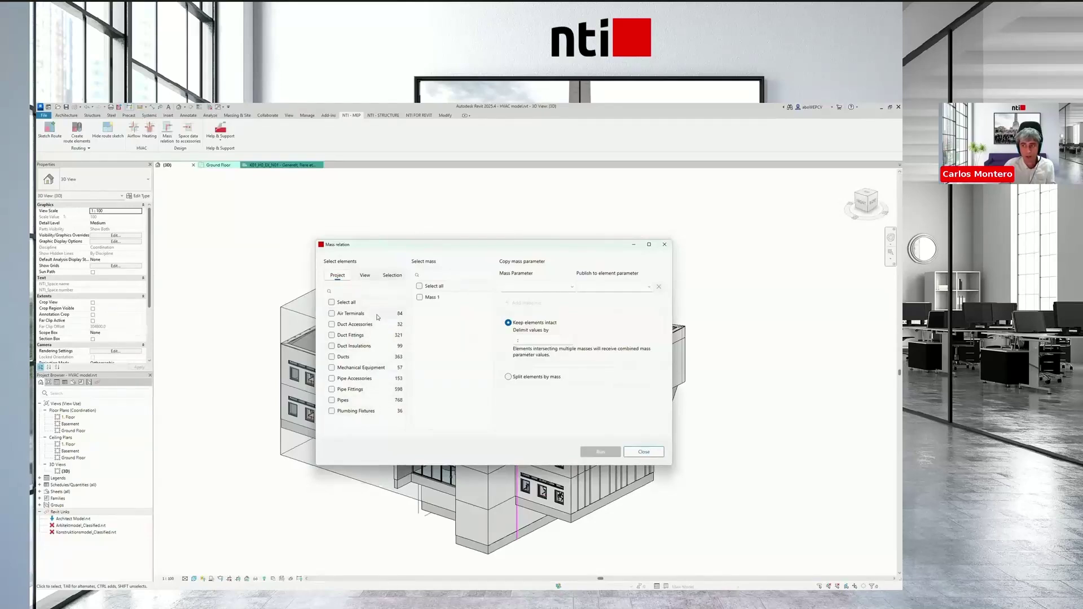
Choose Air Terminals and Mass 1 for the mass relation, mapping the mass Comments parameter to the elements' Comments parameter
click(332, 314)
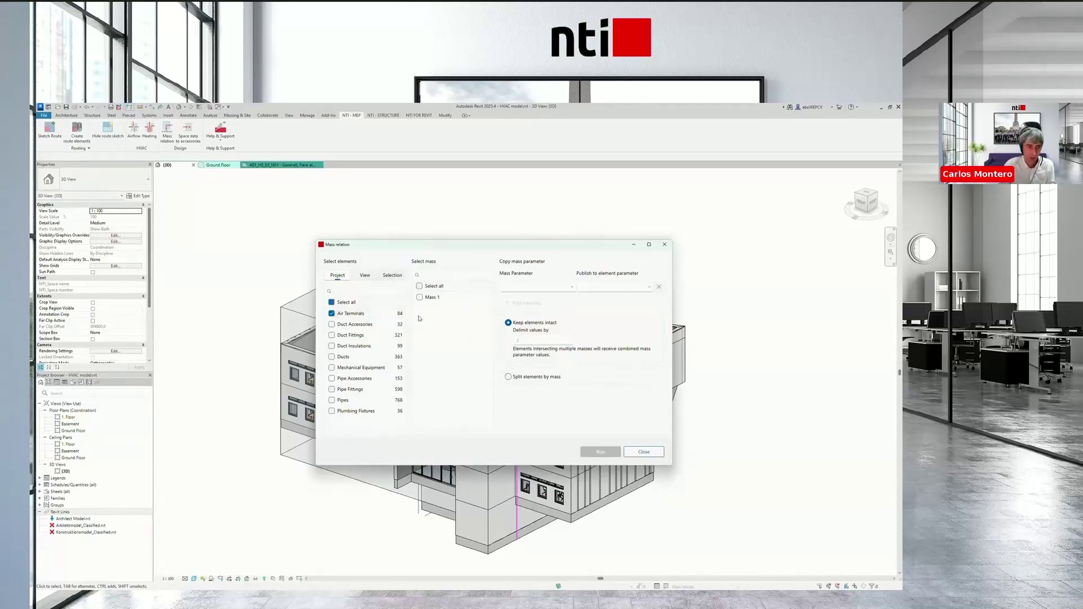
click(420, 297)
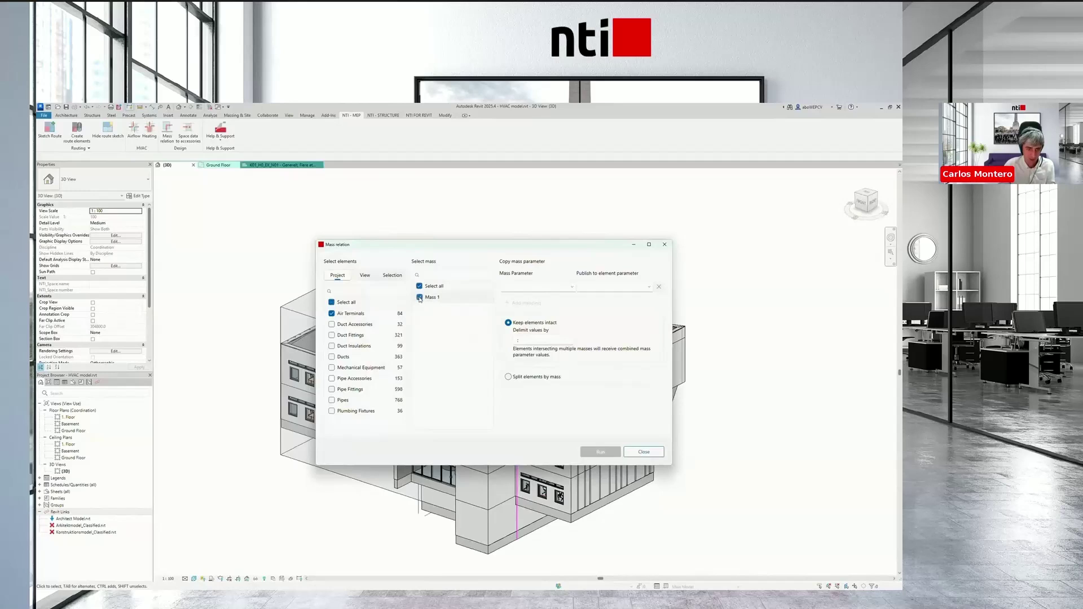
click(574, 288)
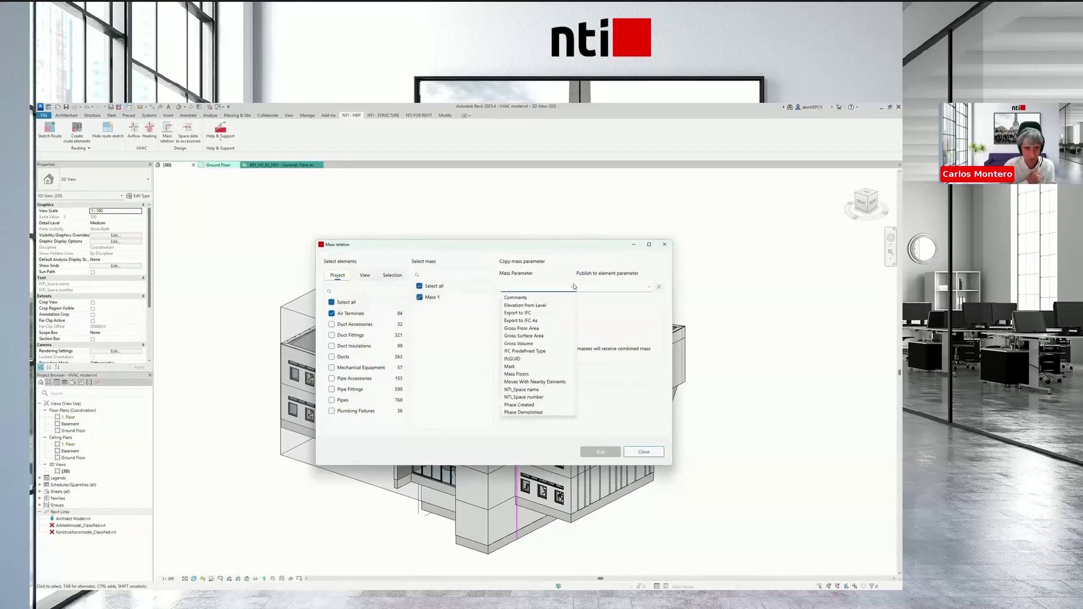
click(526, 298)
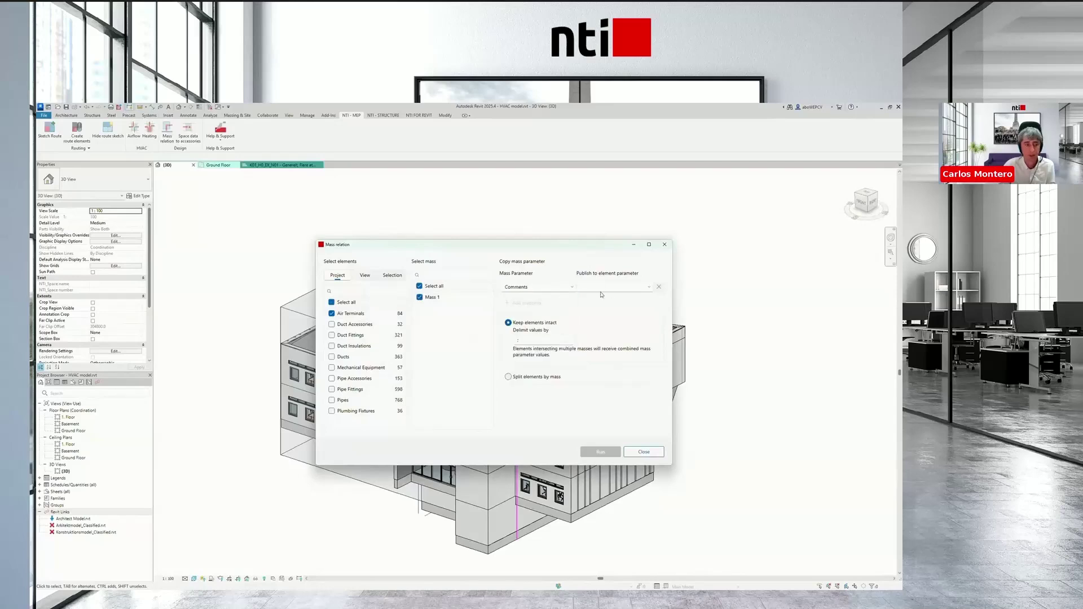
click(645, 288)
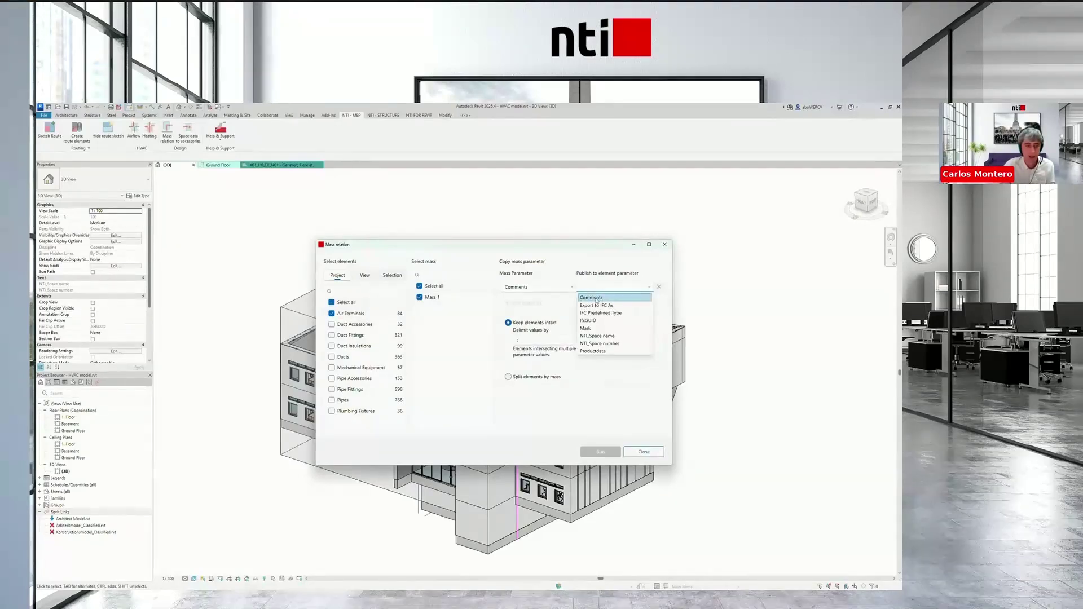
click(597, 299)
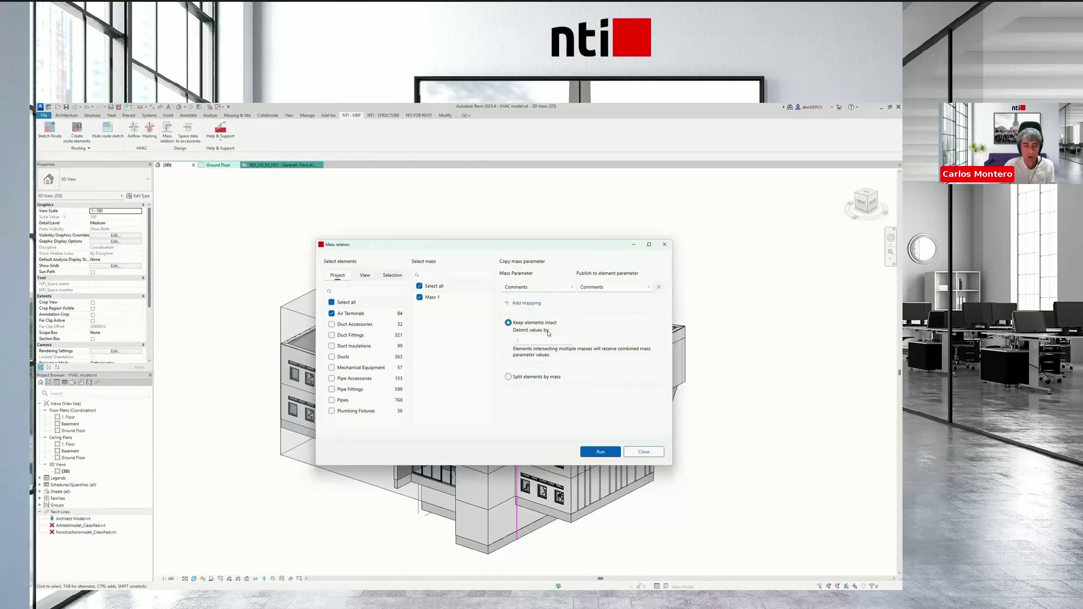
Check the split-by-mass option, choose to keep elements intact, run the mass relation and close its dialog
click(516, 377)
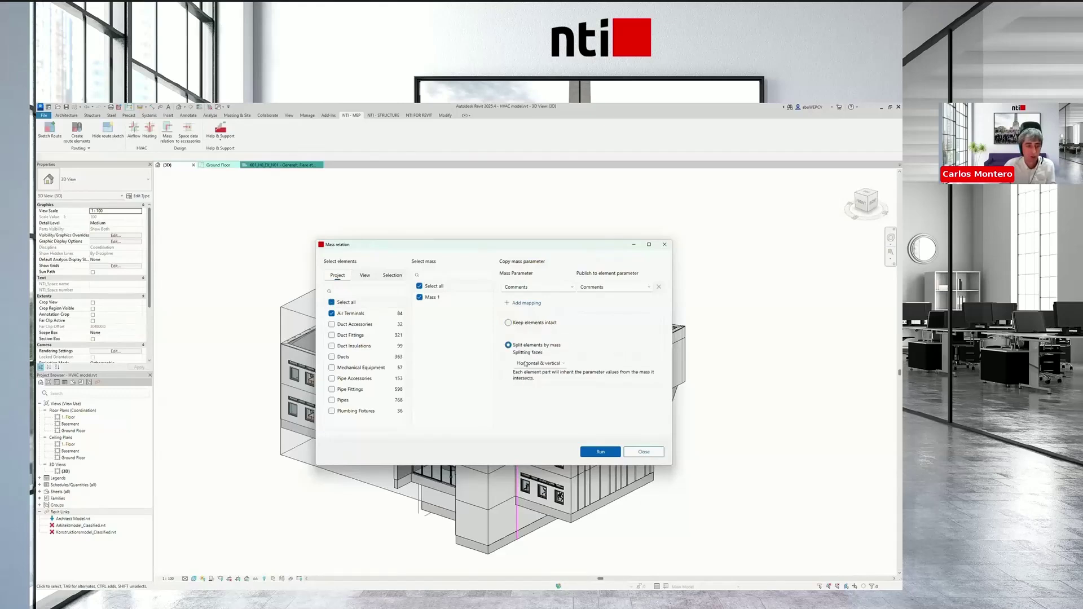
click(529, 323)
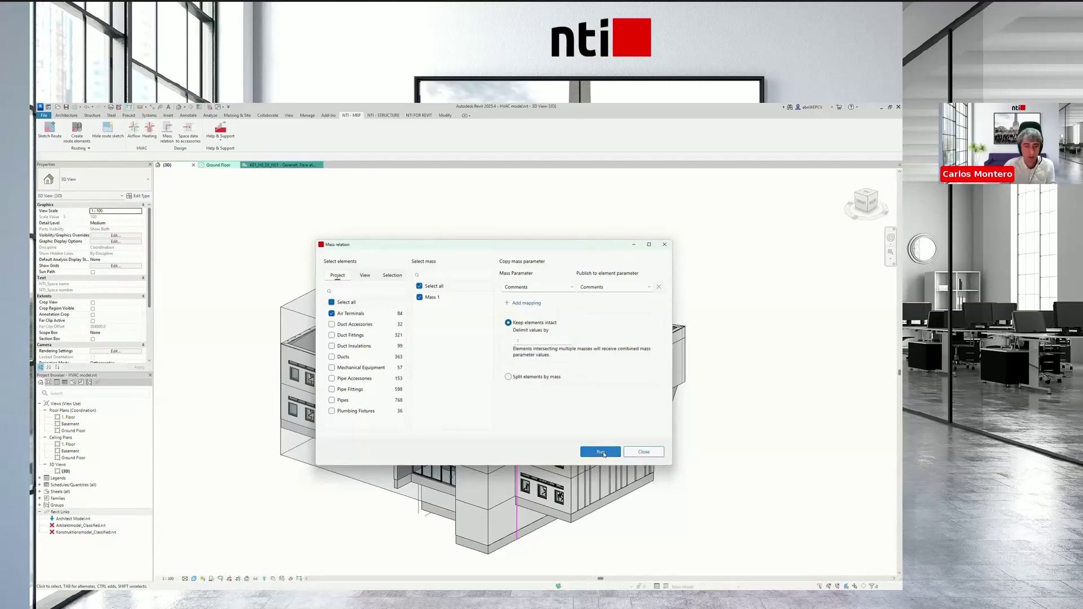
click(602, 452)
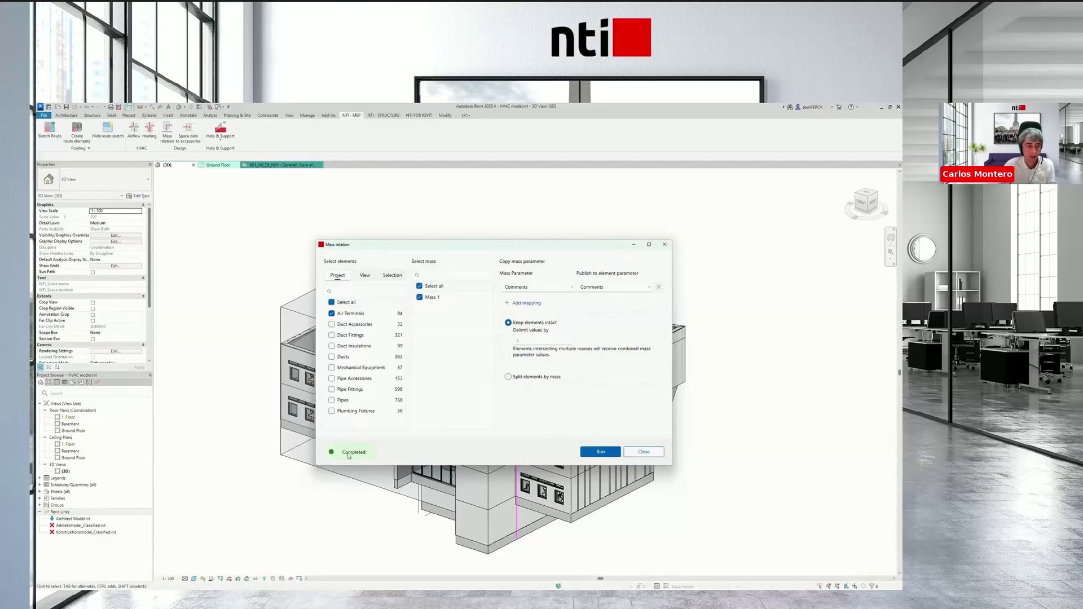
click(656, 454)
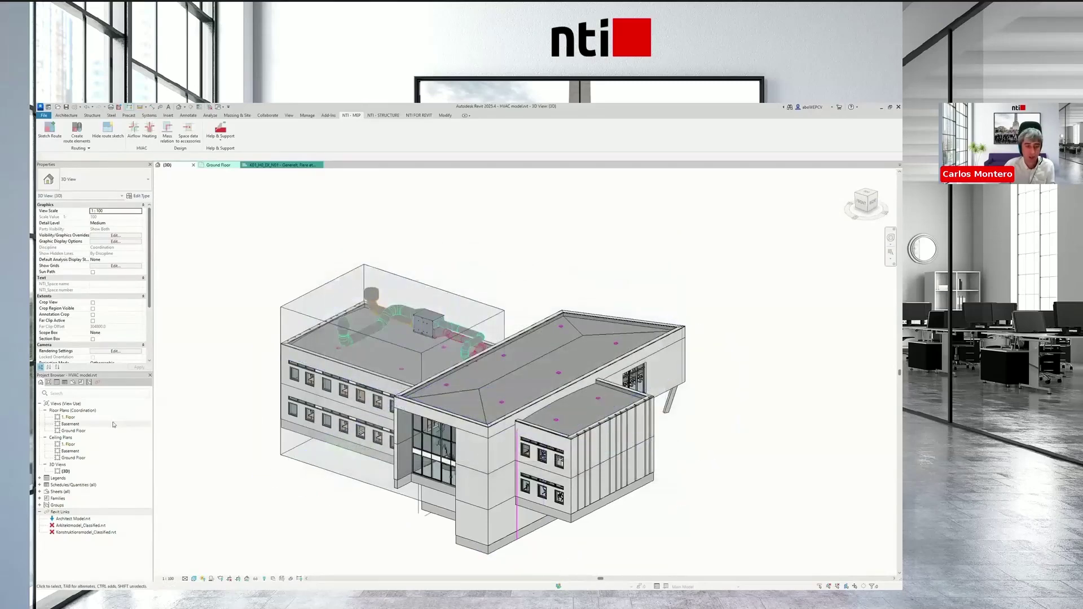
Open the 1. Floor plan and check the Comments value of the air terminal in Office 25
click(70, 424)
double_click(70, 424)
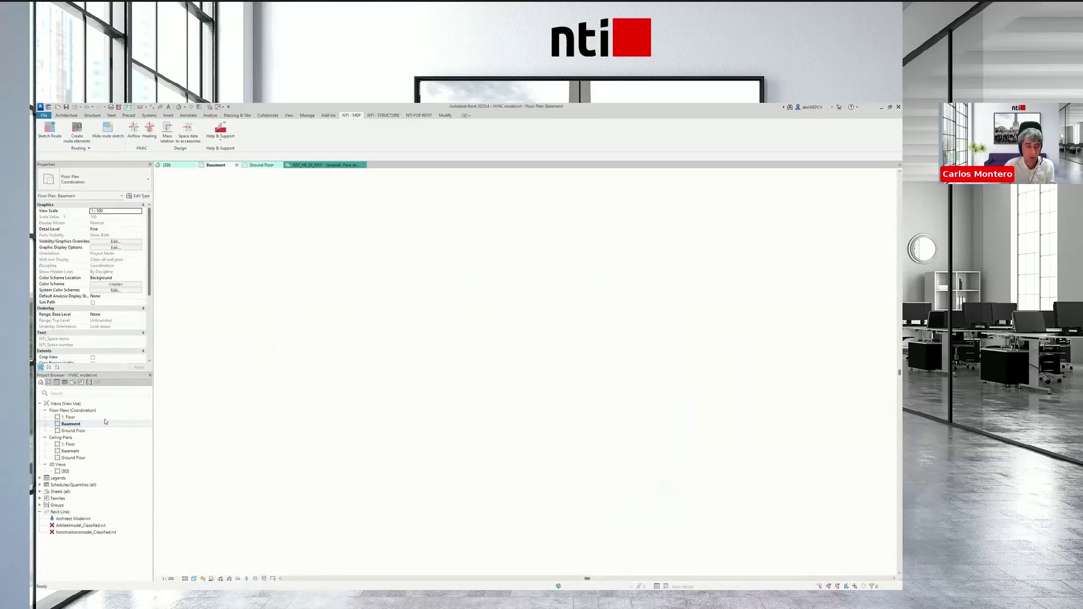
click(76, 419)
scroll(542, 426, up, 5)
scroll(493, 405, up, 1)
click(425, 368)
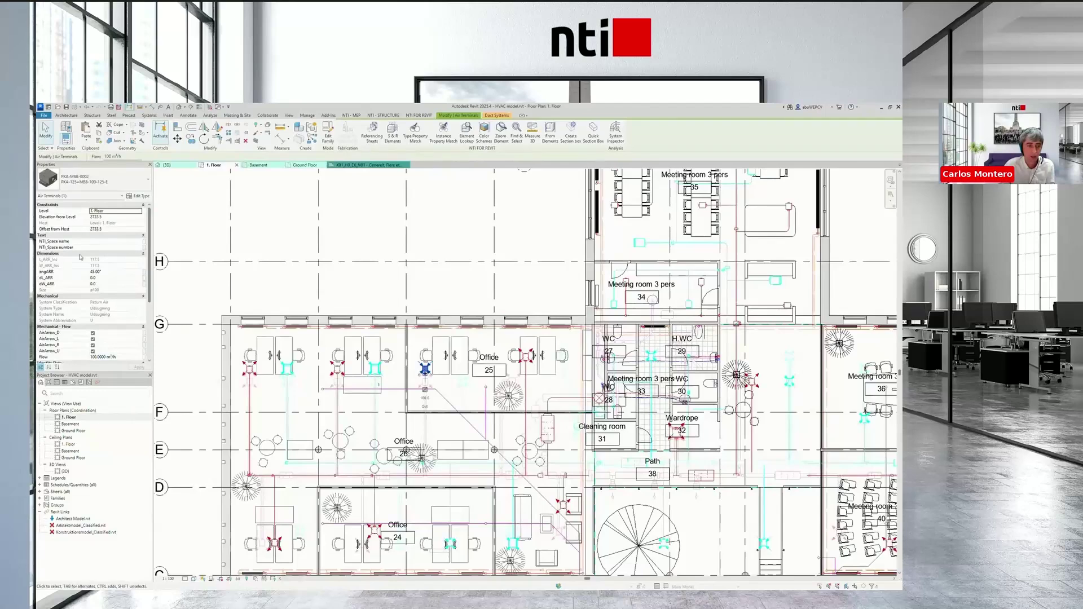
scroll(104, 289, down, 5)
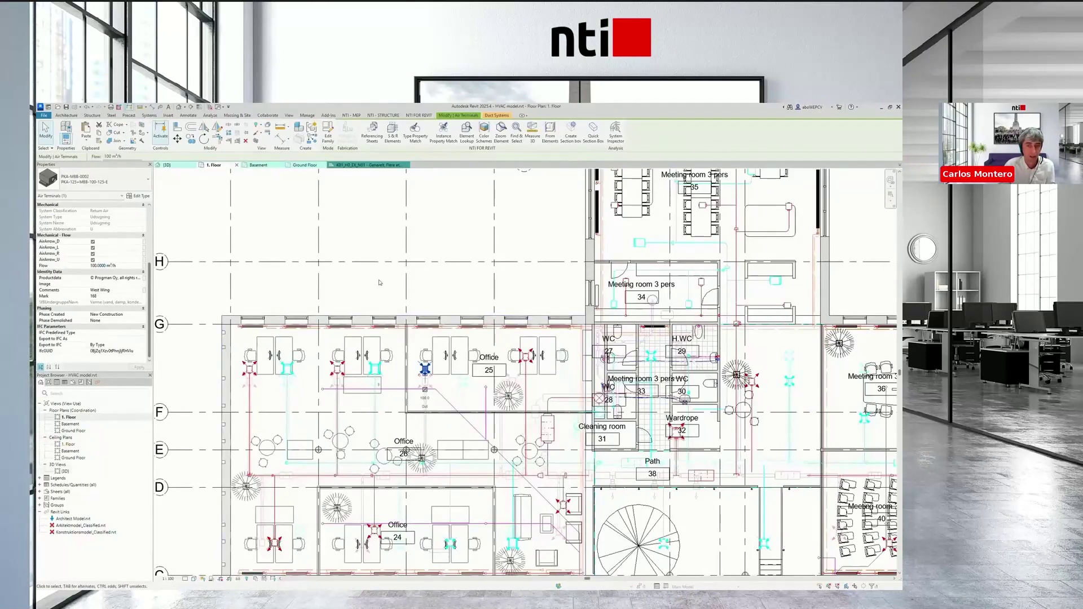
Return to the 3D view and inspect the Comments value of the mass around the building wing
double_click(65, 472)
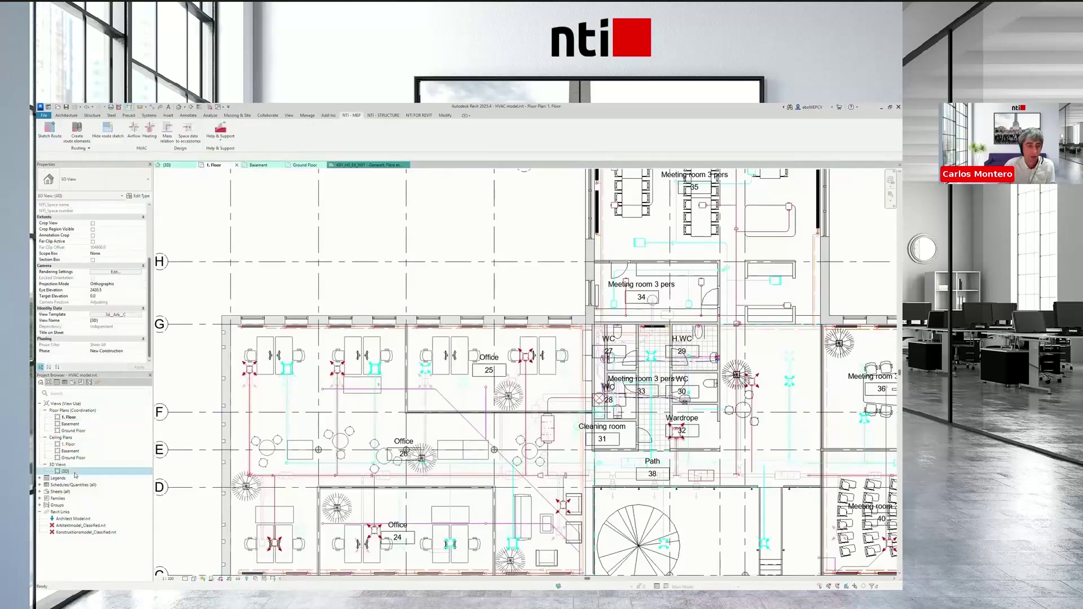
click(321, 294)
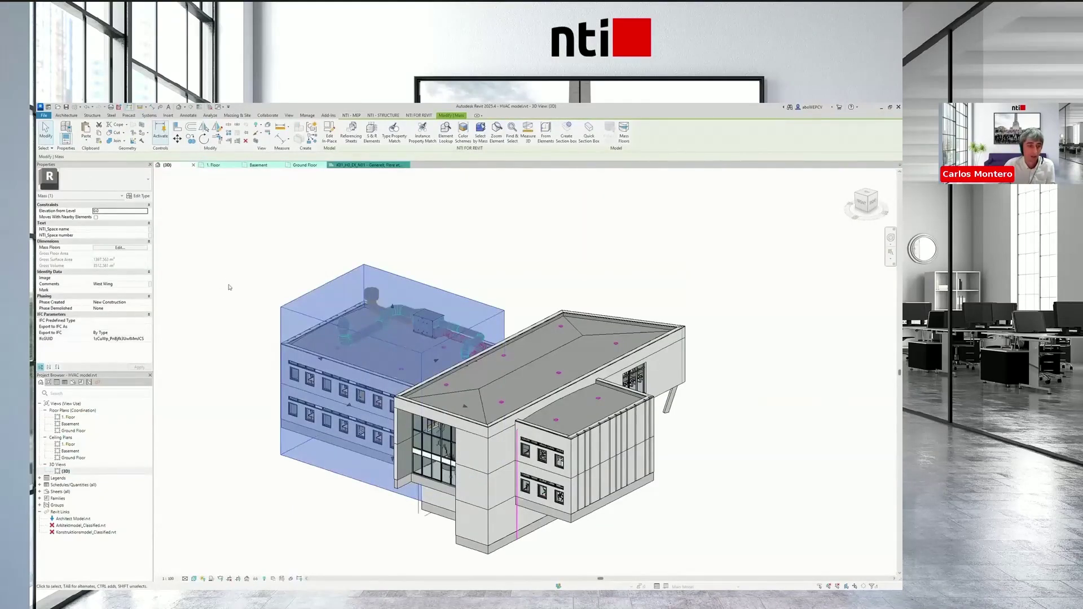
click(293, 227)
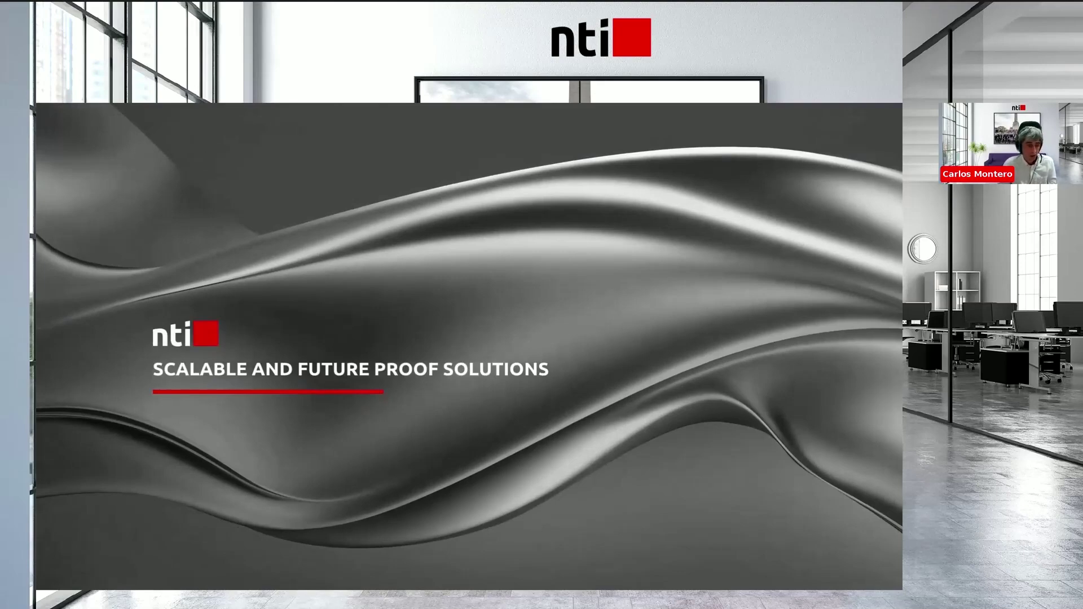
key(Right)
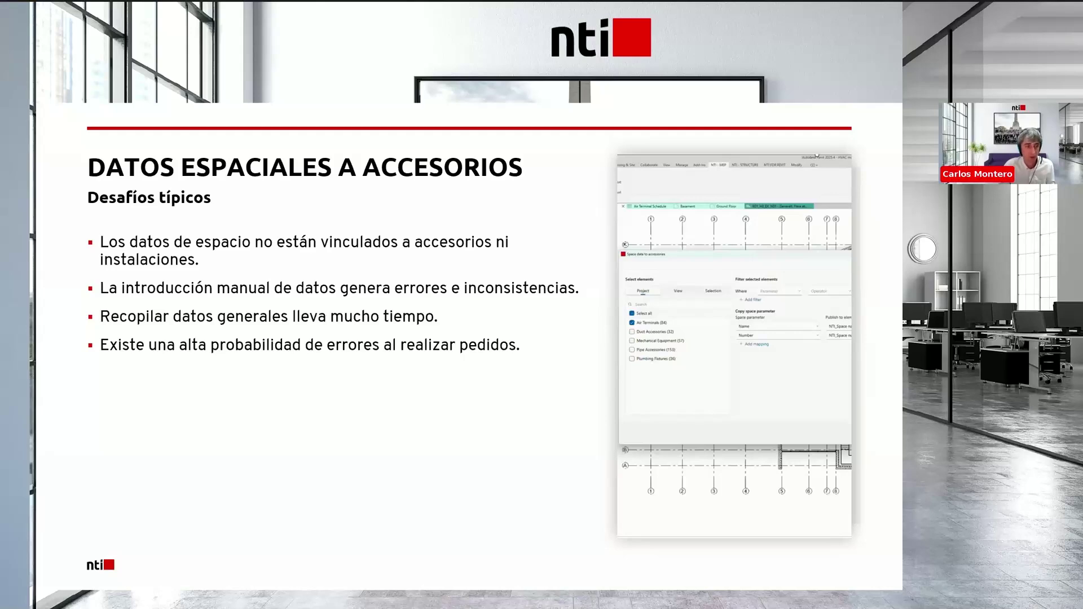
key(Right)
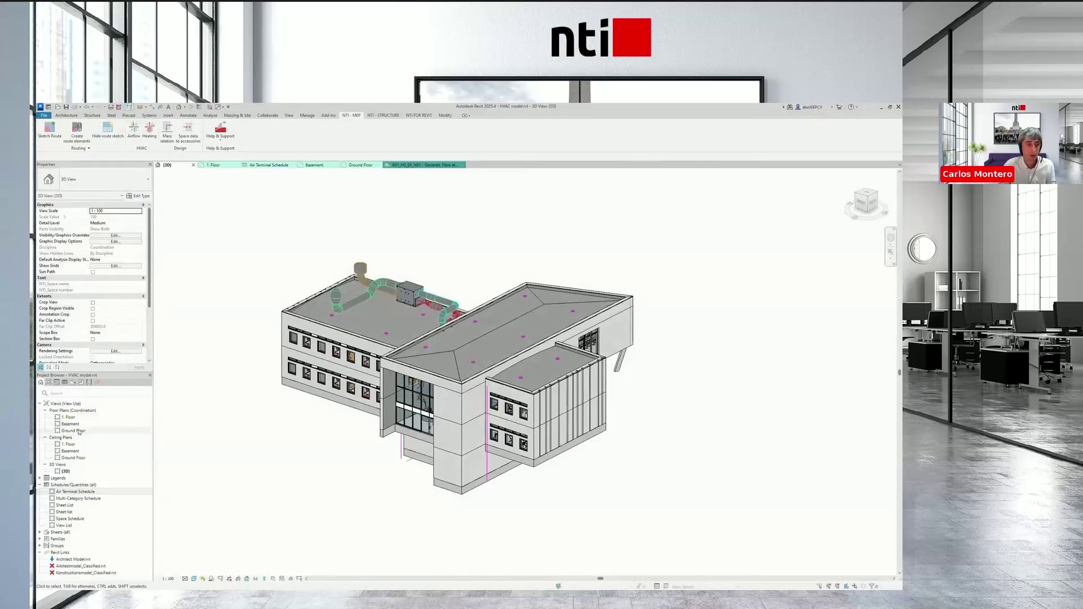
Open the Ground Floor plan and check the NTI_Space name and NTI_Space number parameters of an air terminal
double_click(79, 432)
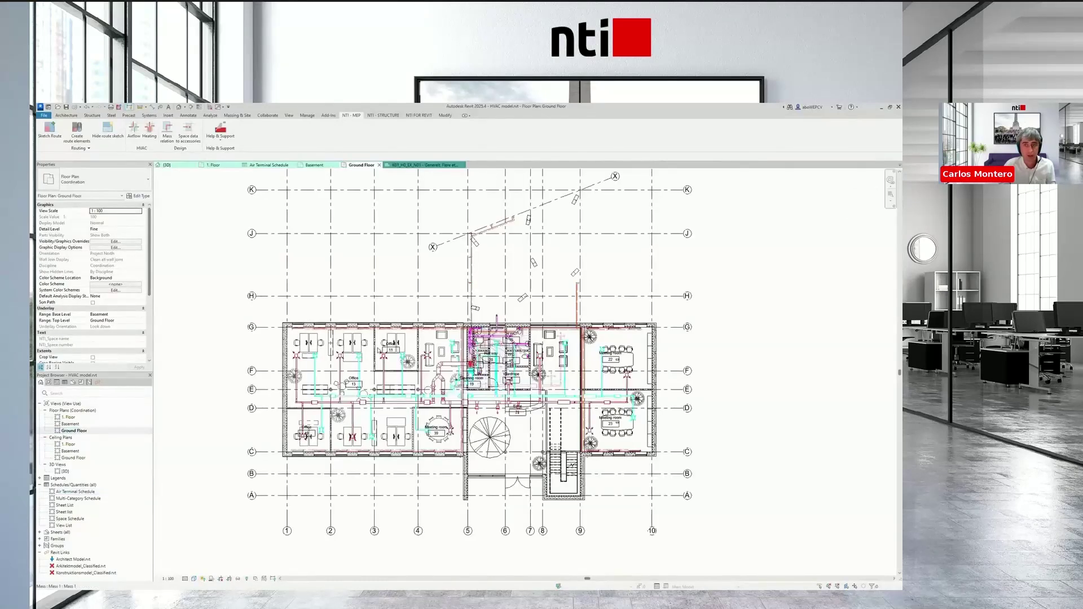
click(384, 357)
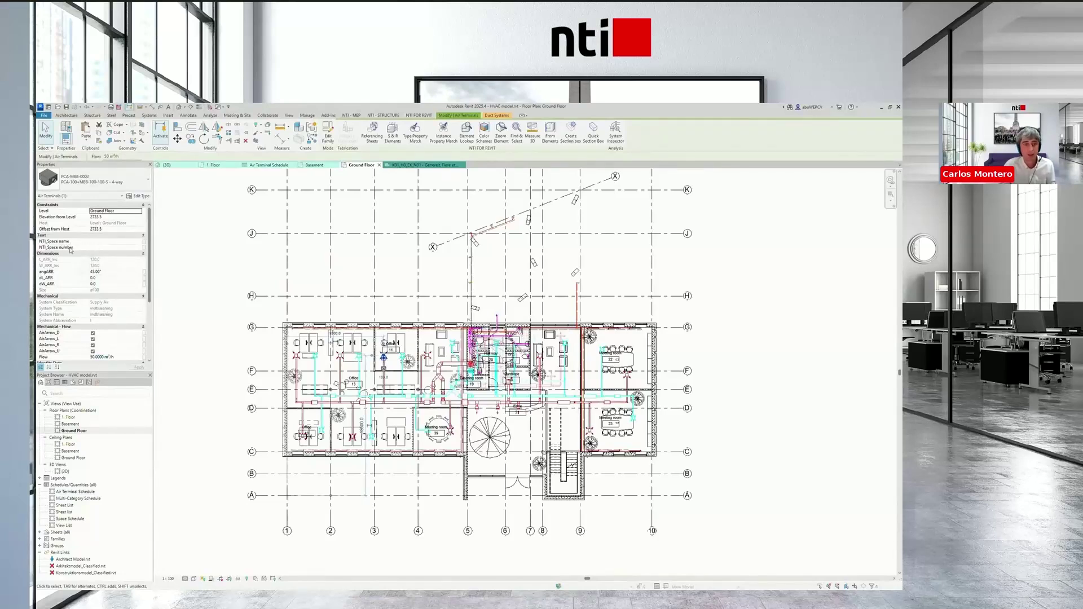
click(238, 355)
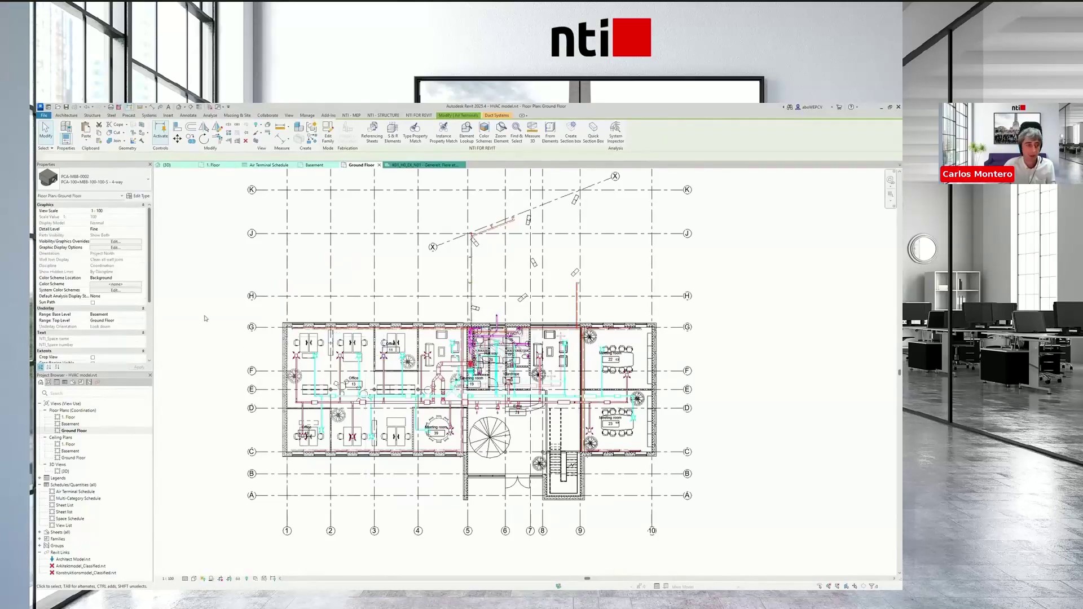
Open the Air Terminal Schedule and review its space name and number columns alongside the NTI_Space columns
double_click(74, 492)
click(41, 554)
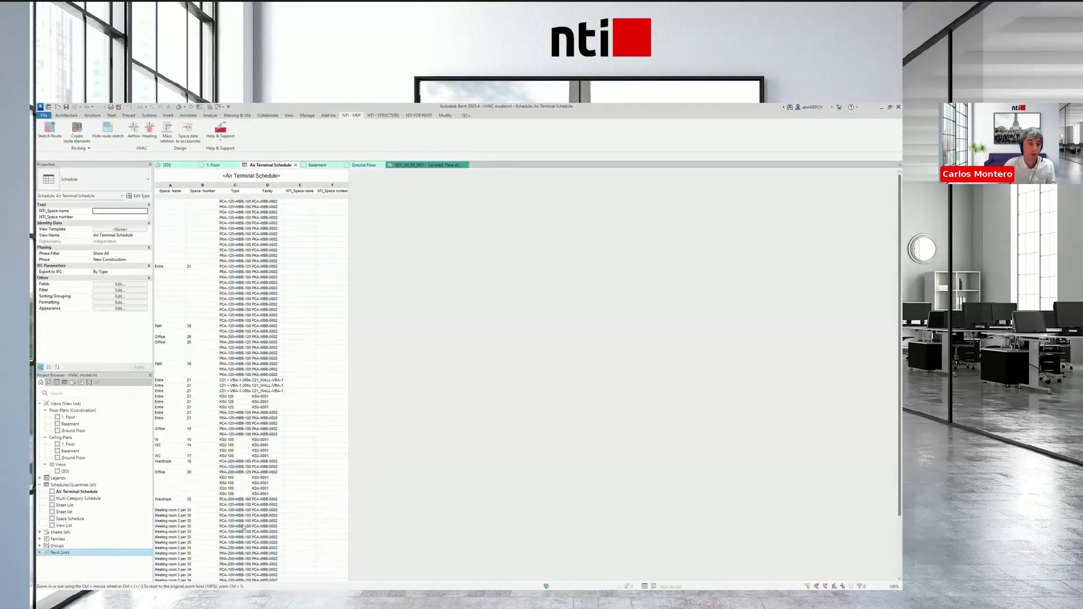
scroll(229, 505, down, 3)
scroll(236, 320, up, 3)
From the 1. Floor plan, start Space data to accessories and choose the project's Air Terminals without any filter
click(214, 166)
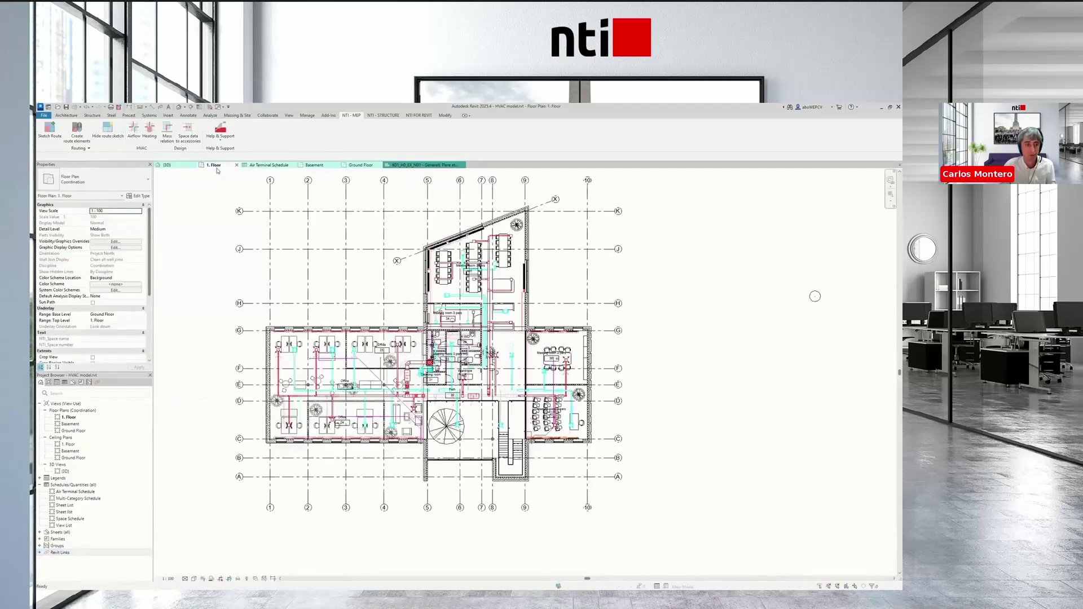
click(188, 131)
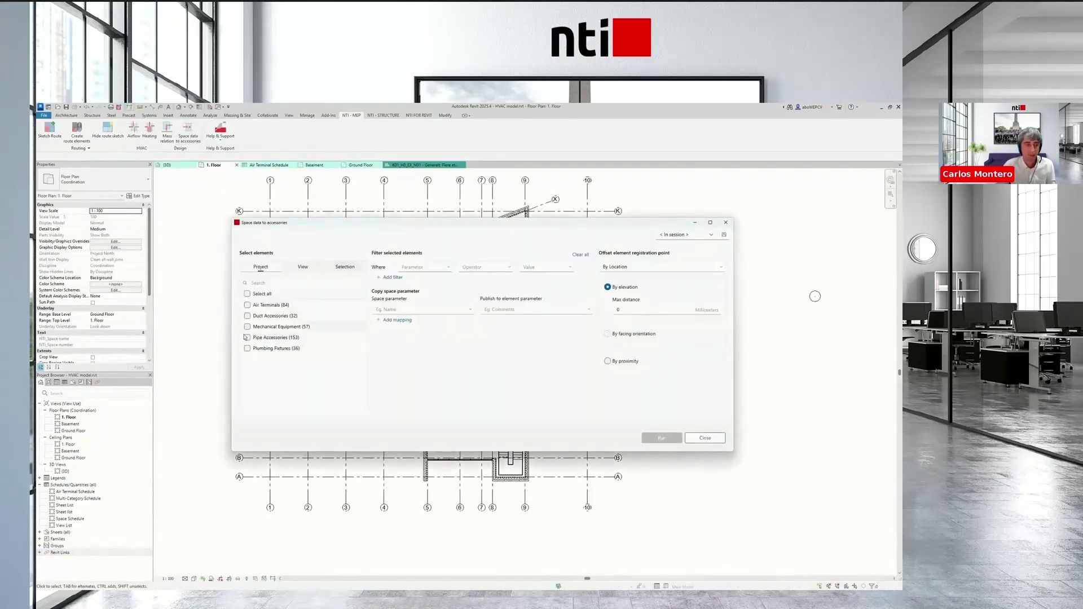
click(254, 304)
click(450, 268)
click(451, 270)
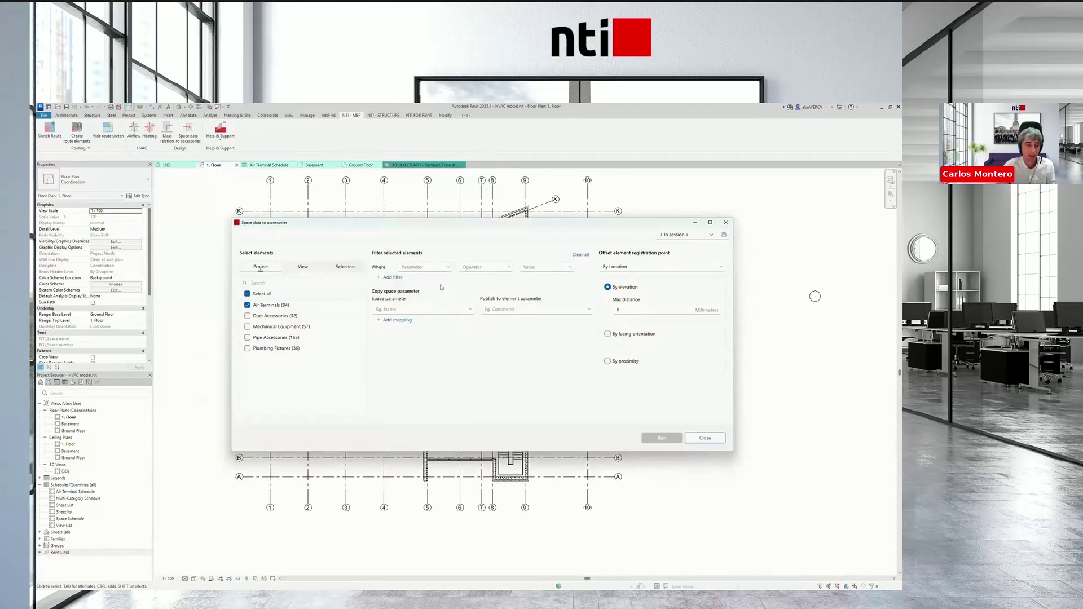
Map the space parameter Name to the element parameter NTI_Space name
click(470, 311)
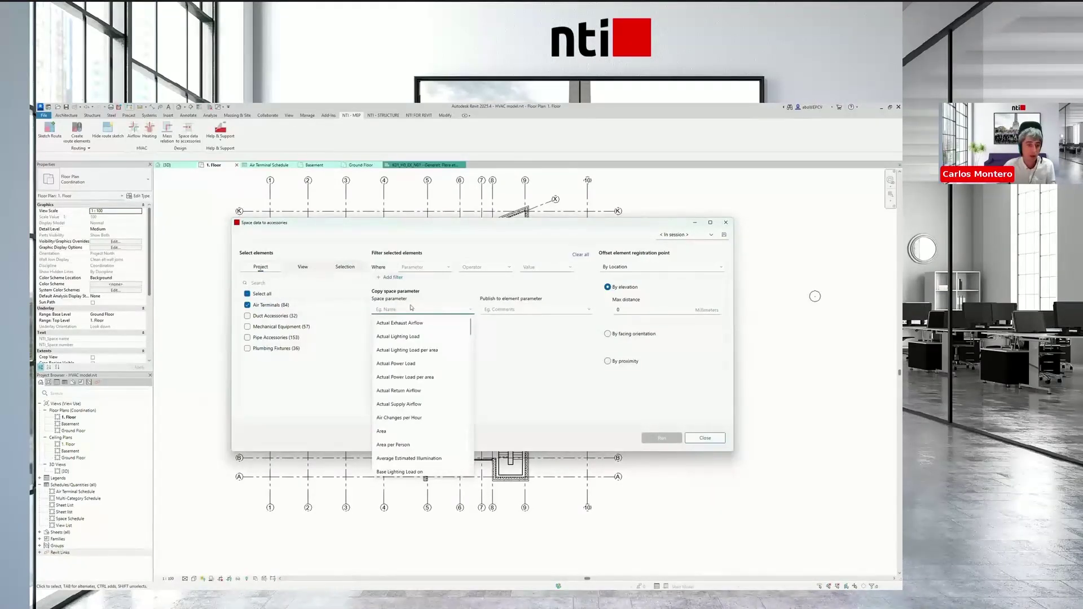
key(n)
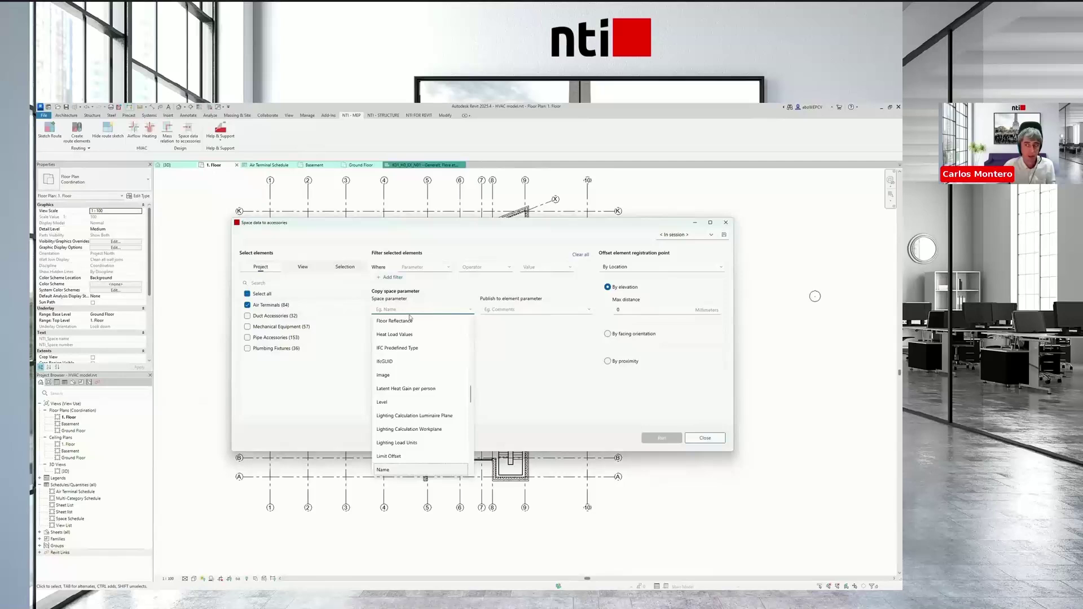
key(Return)
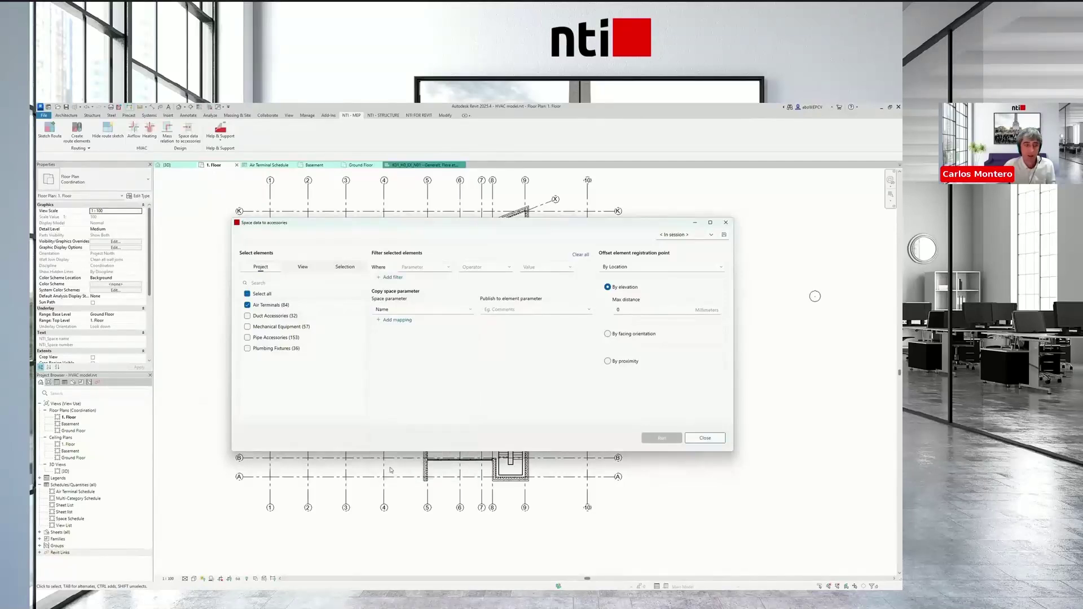
click(571, 312)
scroll(510, 462, down, 2)
click(510, 461)
Add a second mapping from the space parameter Number to the element parameter NTI_Space number
click(402, 320)
click(404, 323)
scroll(382, 476, down, 10)
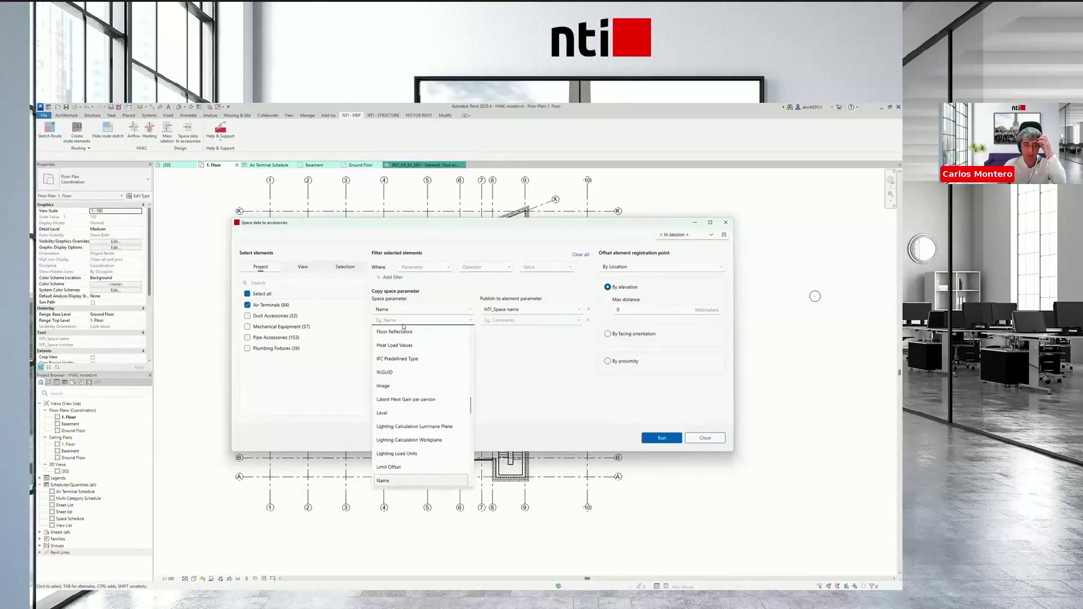
click(383, 479)
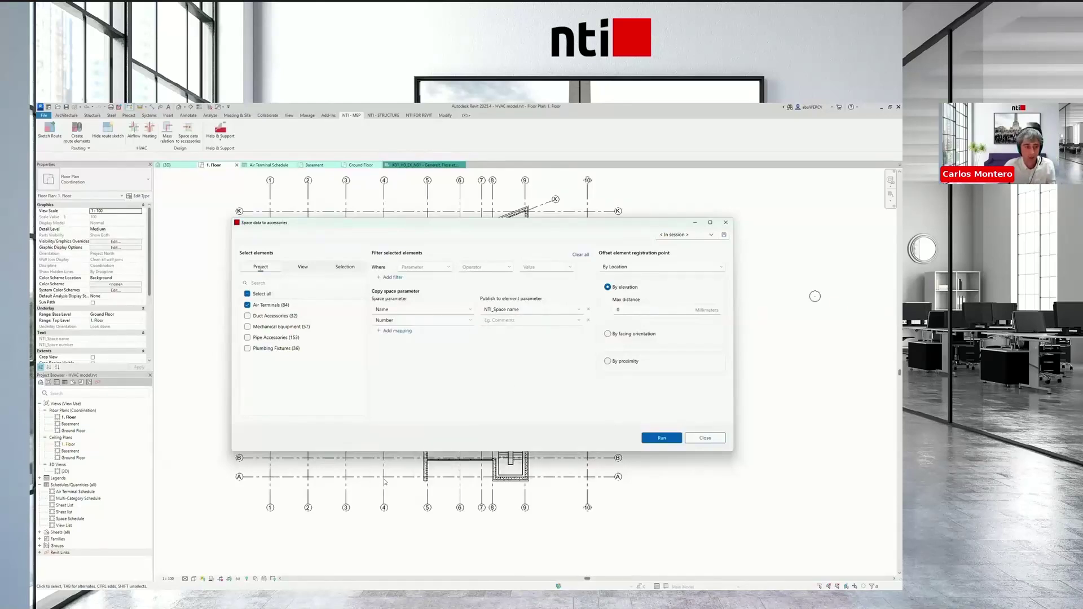
click(548, 321)
scroll(549, 332, down, 8)
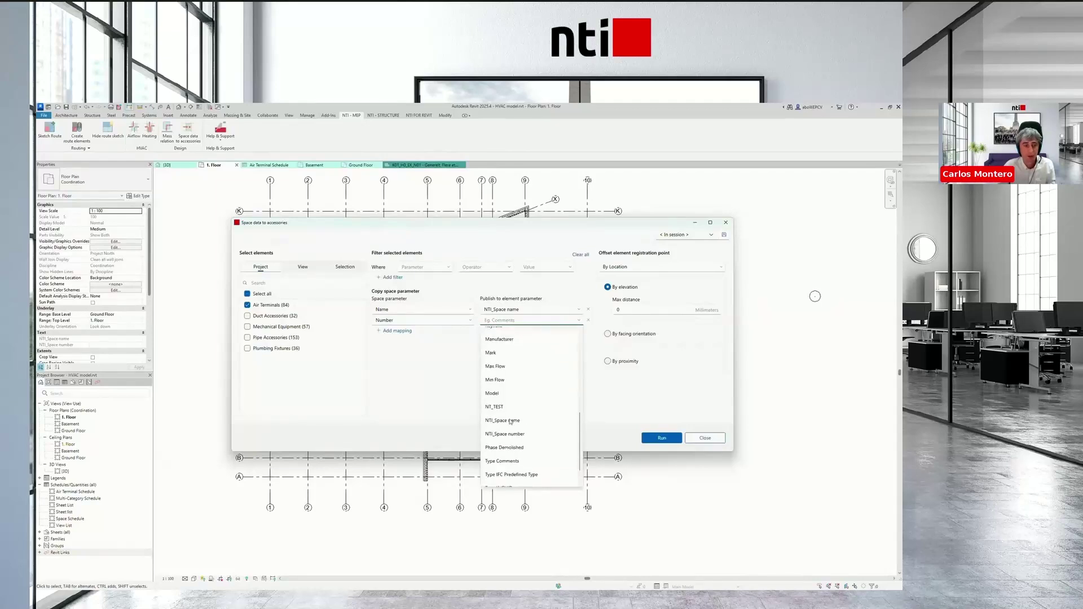
click(511, 433)
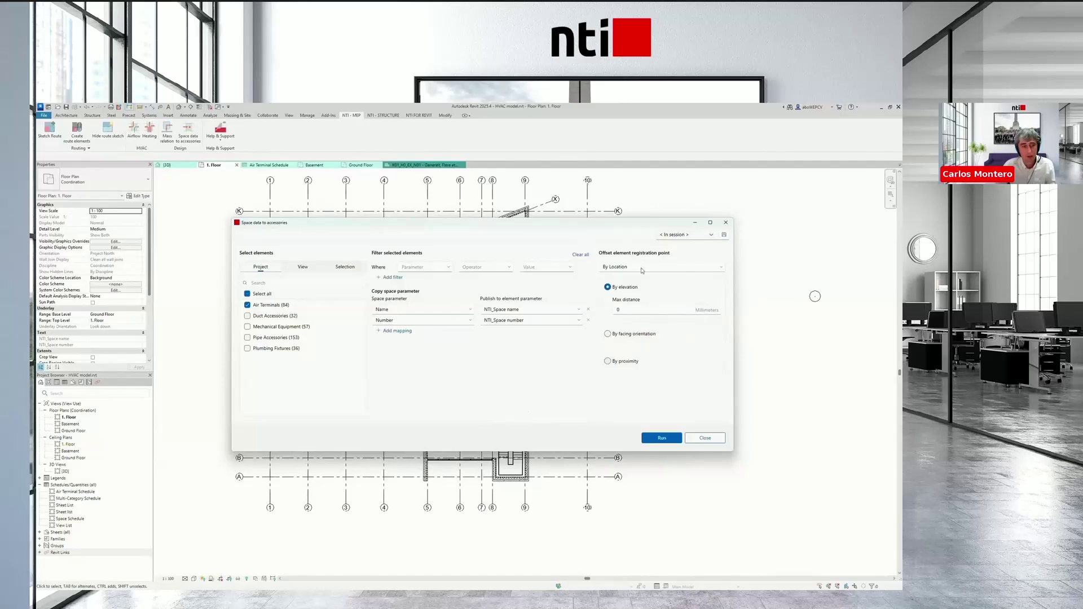
click(646, 311)
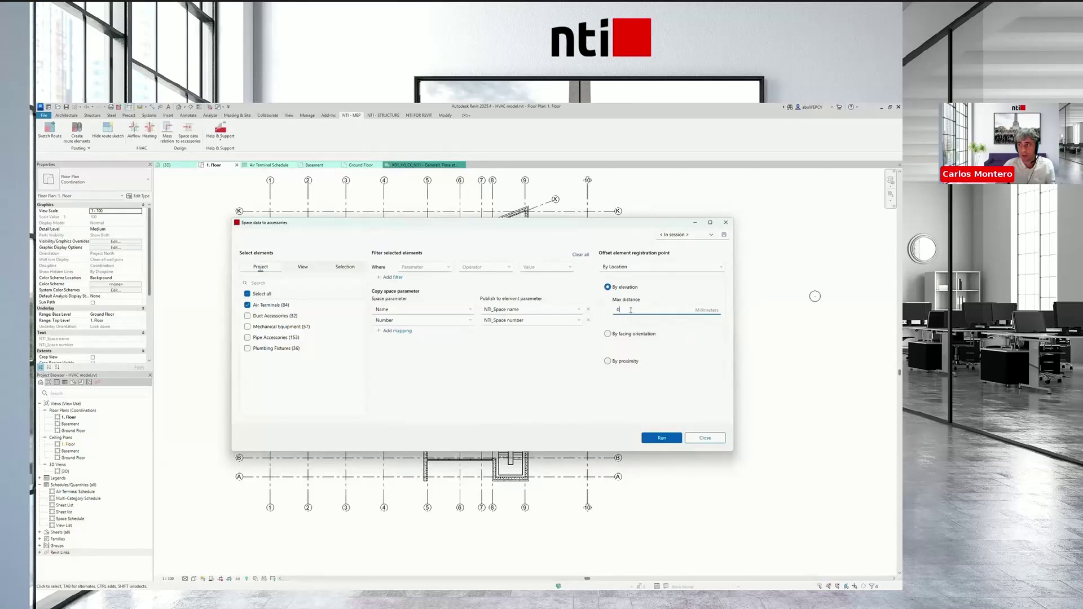
text(-800)
key(BackSpace)
key(BackSpace)
key(BackSpace)
key(BackSpace)
text(0)
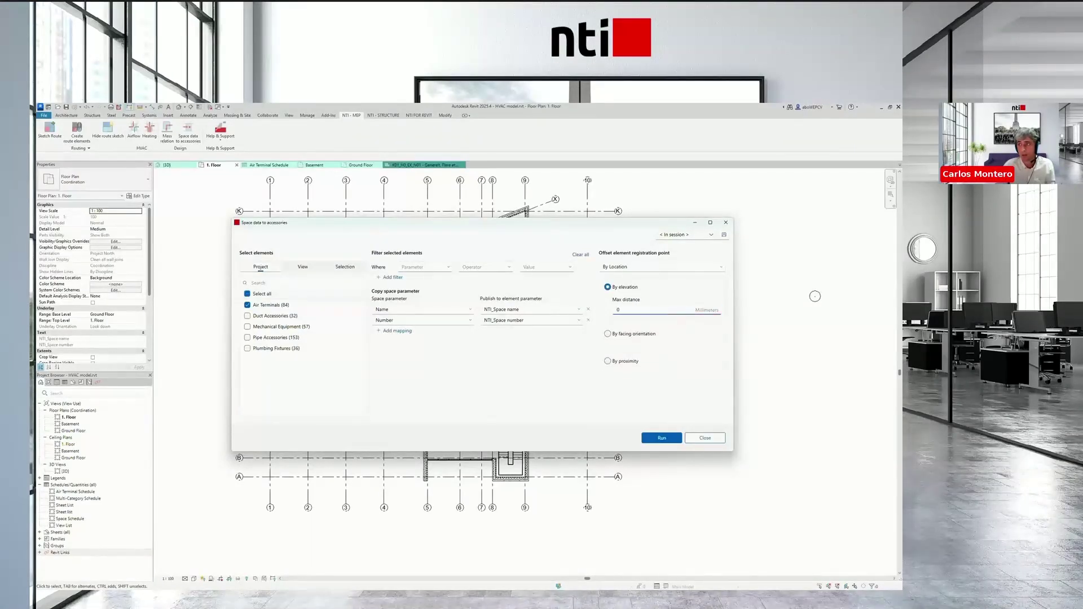
Offset the element registration point by proximity, with a max distance of 500 millimeters
double_click(635, 312)
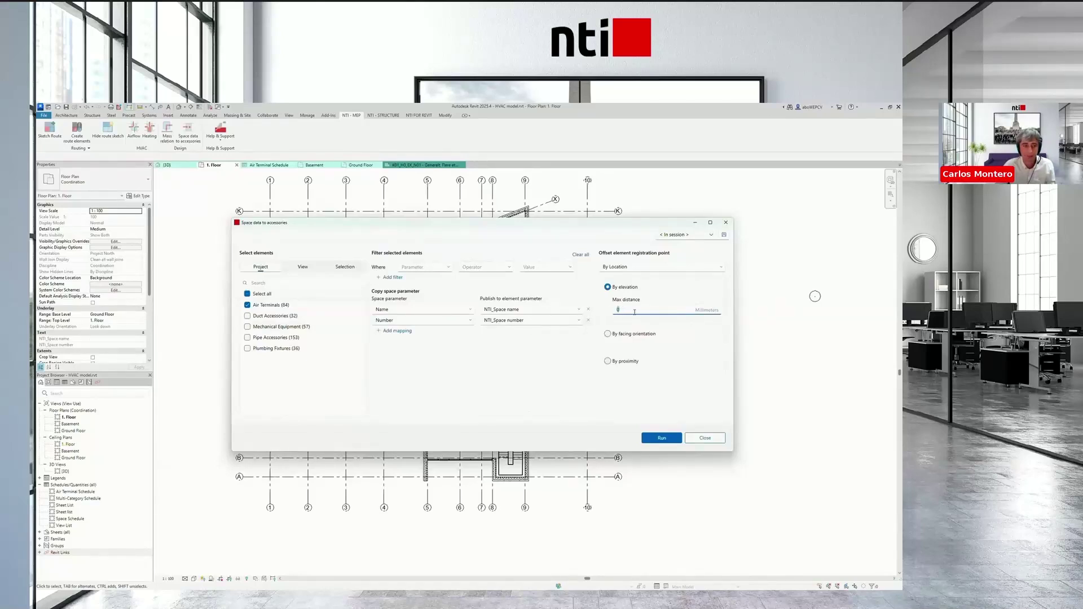
click(631, 363)
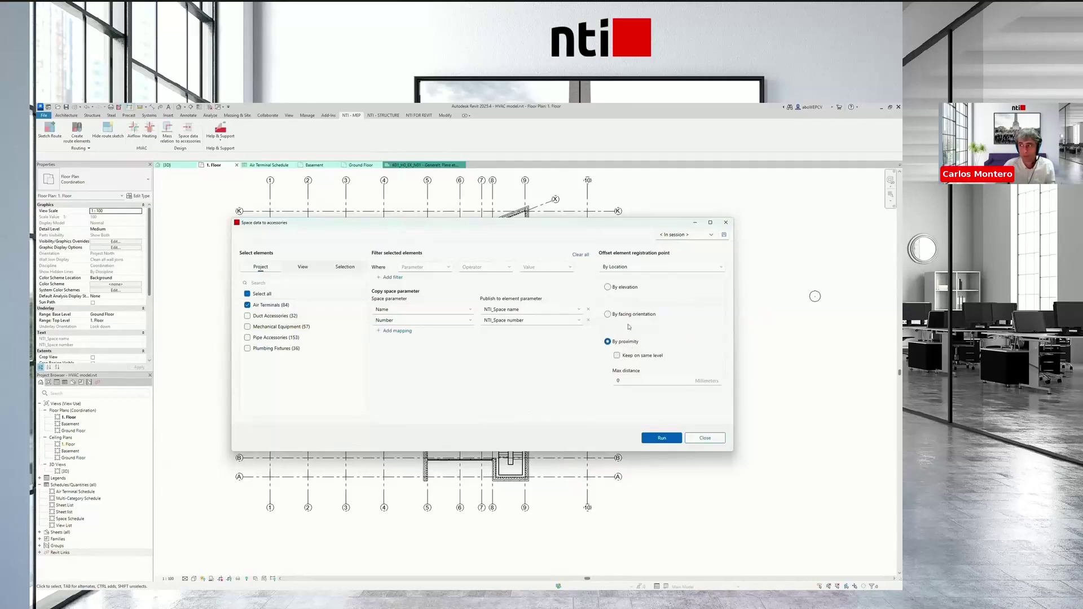
click(633, 382)
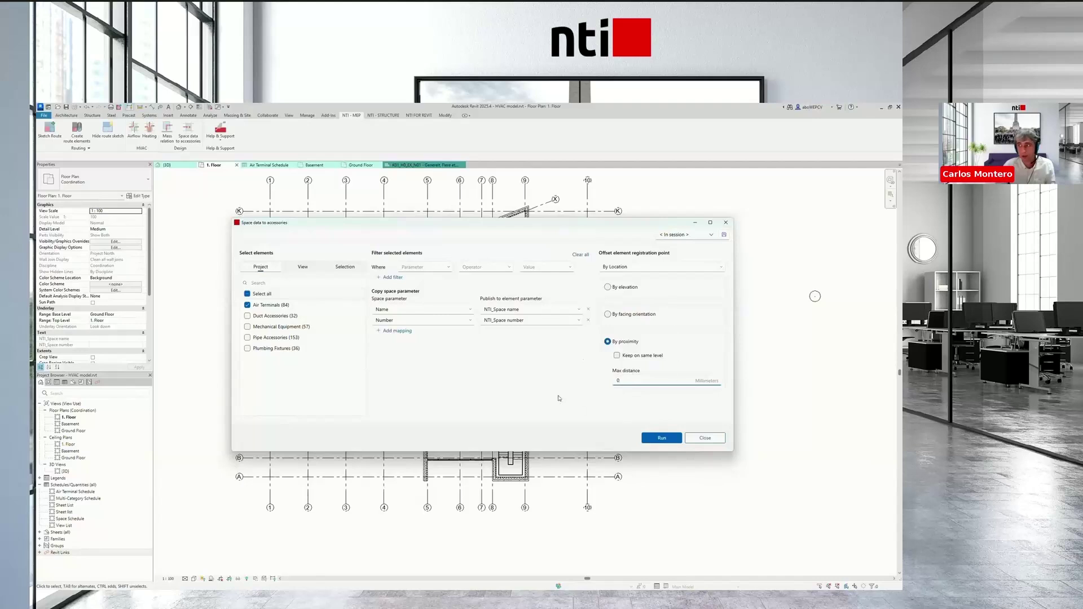
key(BackSpace)
text(500)
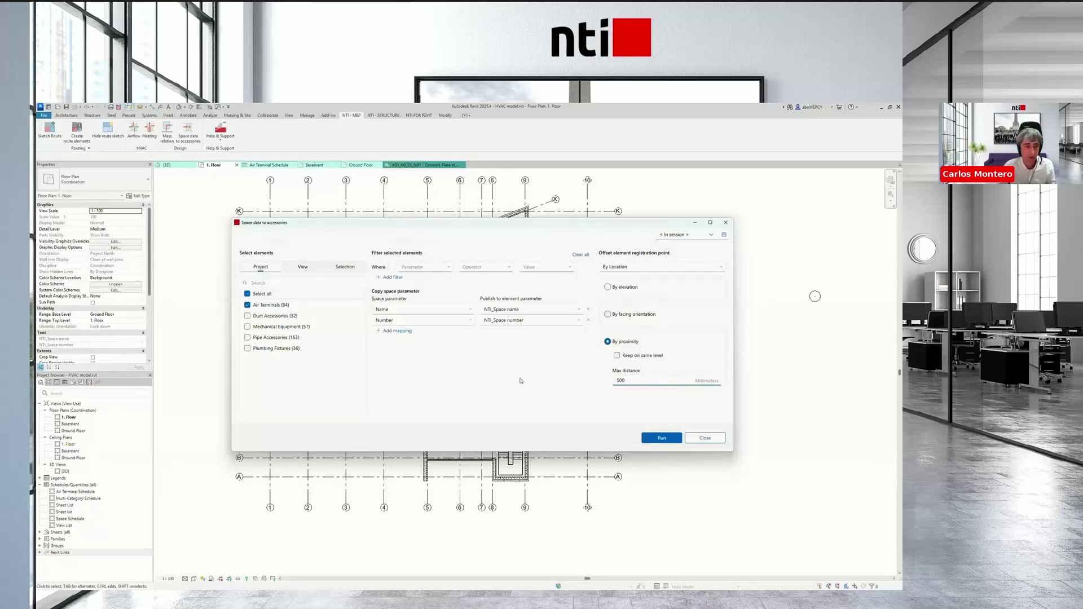
Save the current Space data to accessories settings as a new task named Air terminals
click(724, 236)
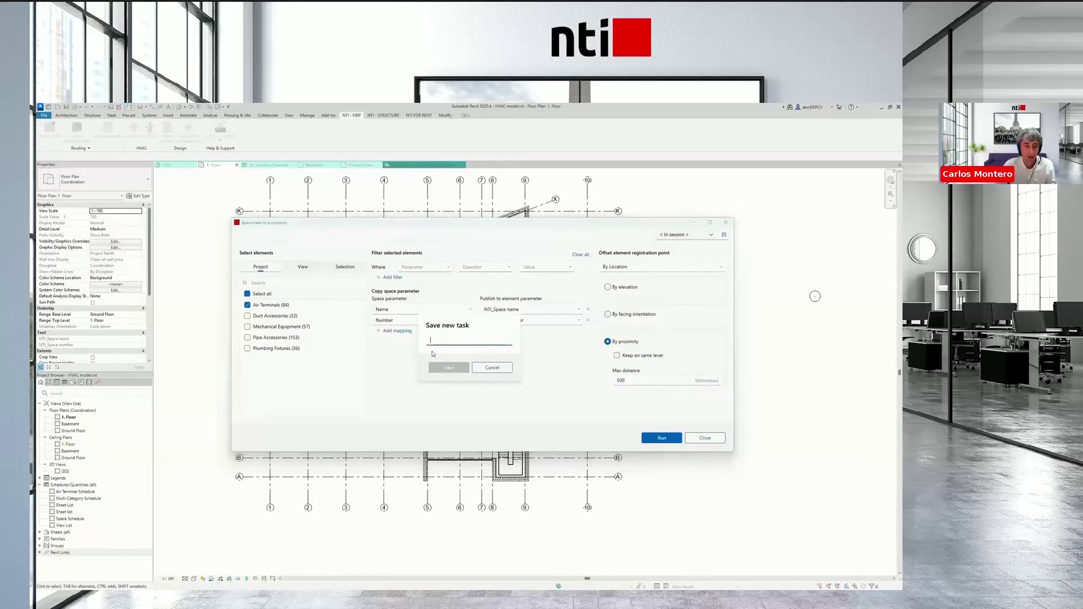
text(Air terma)
key(BackSpace)
text(inals)
click(449, 368)
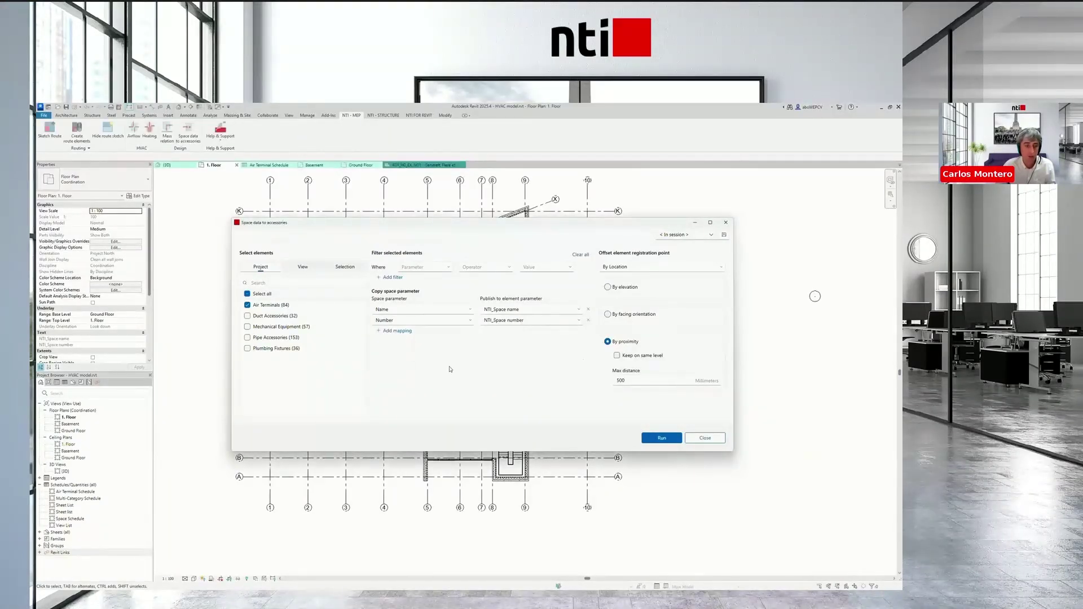
Choose the saved Air terminals task and run it to copy the space data onto the air terminals
click(710, 234)
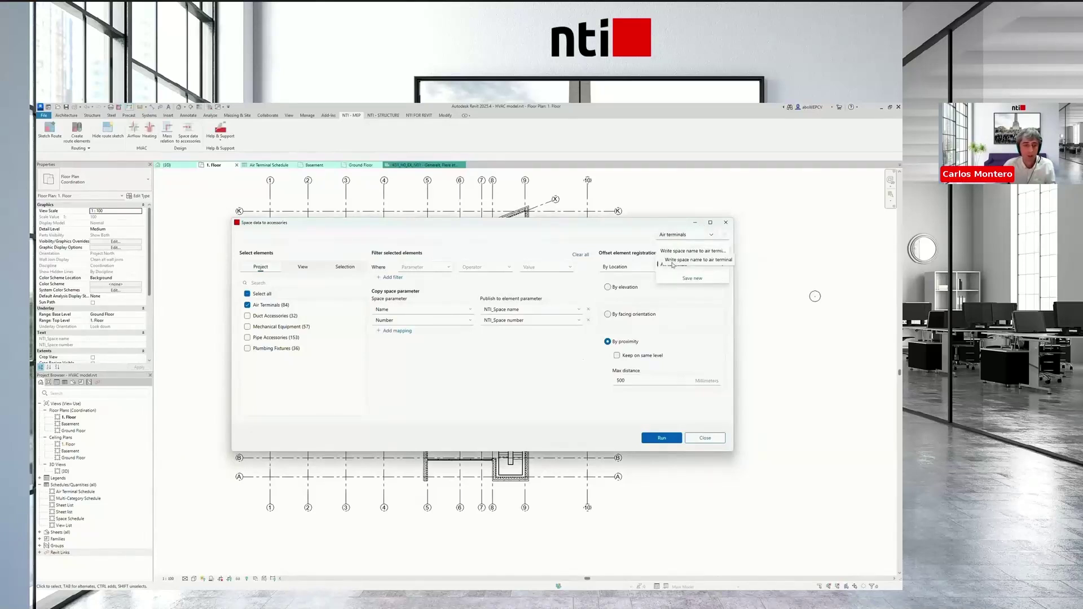
click(569, 361)
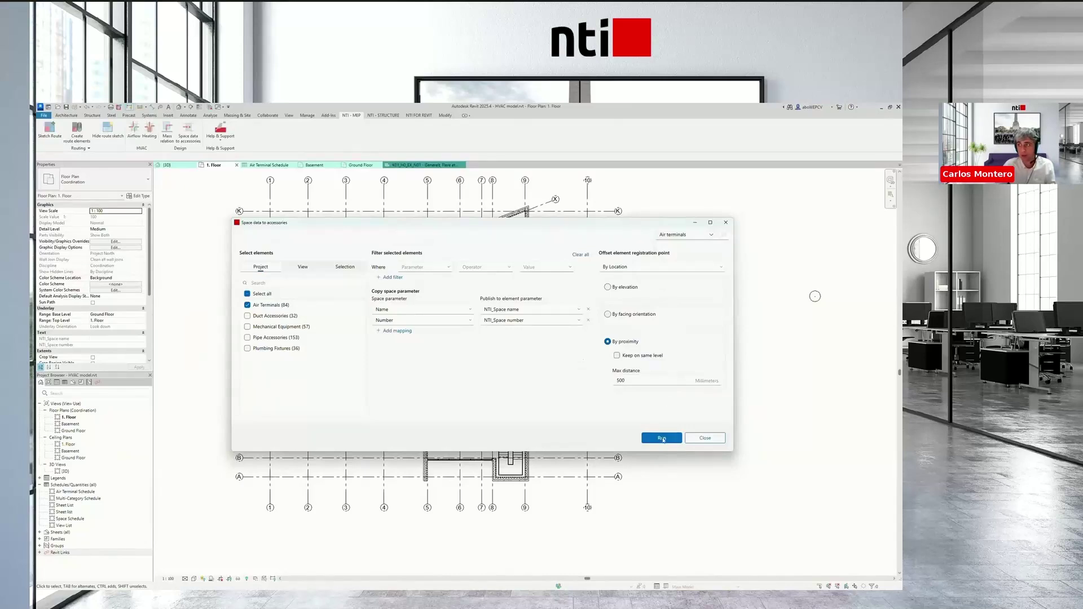
click(662, 439)
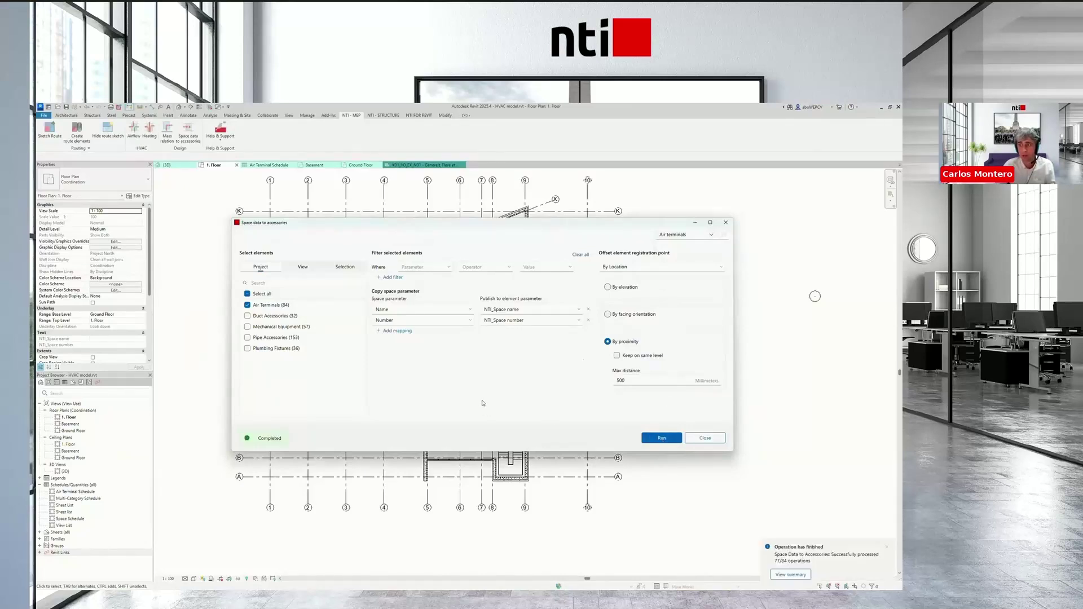
Review the successful and failed elements in the operation summary, and close both the summary and Space data to accessories
click(796, 576)
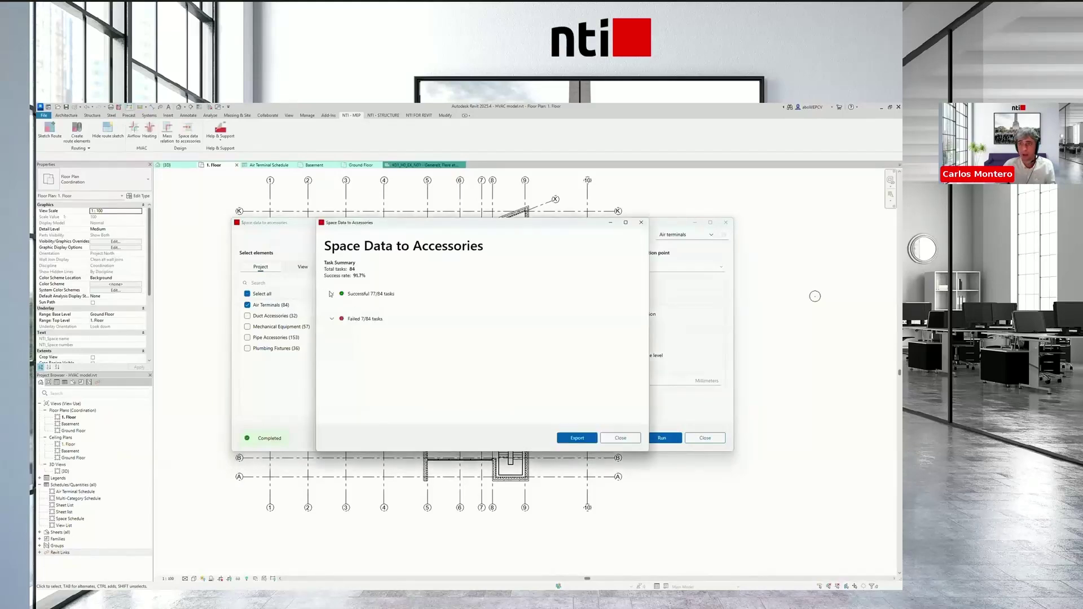
click(341, 294)
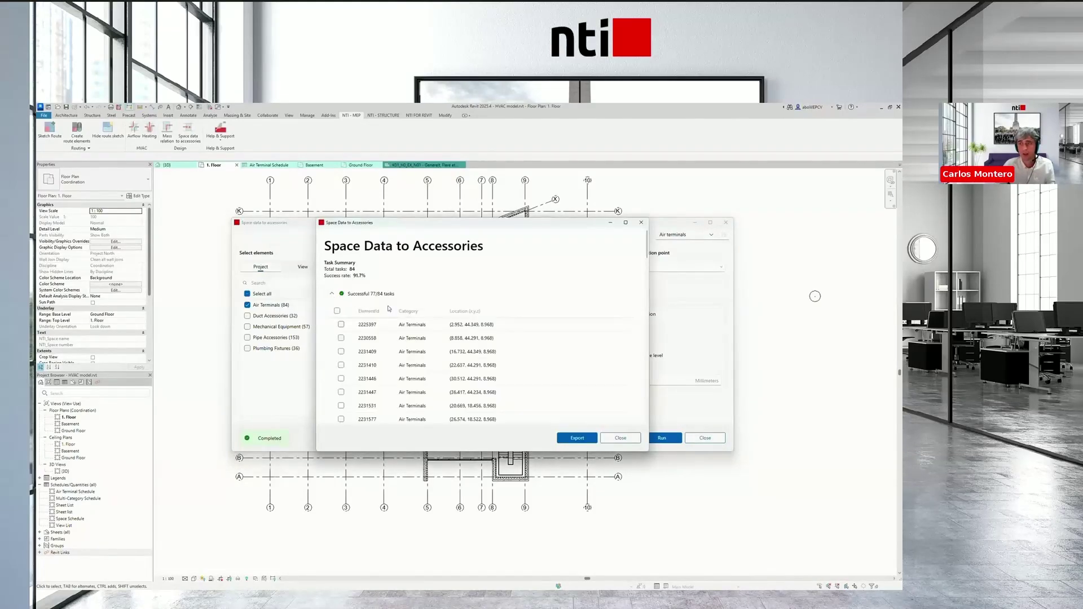
click(331, 294)
click(332, 319)
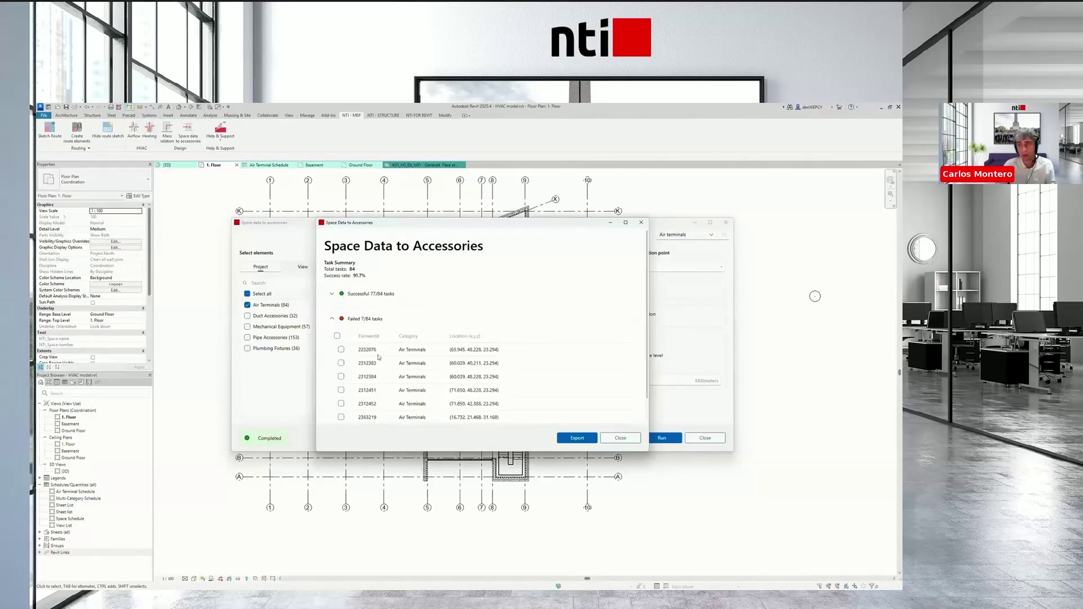
click(332, 318)
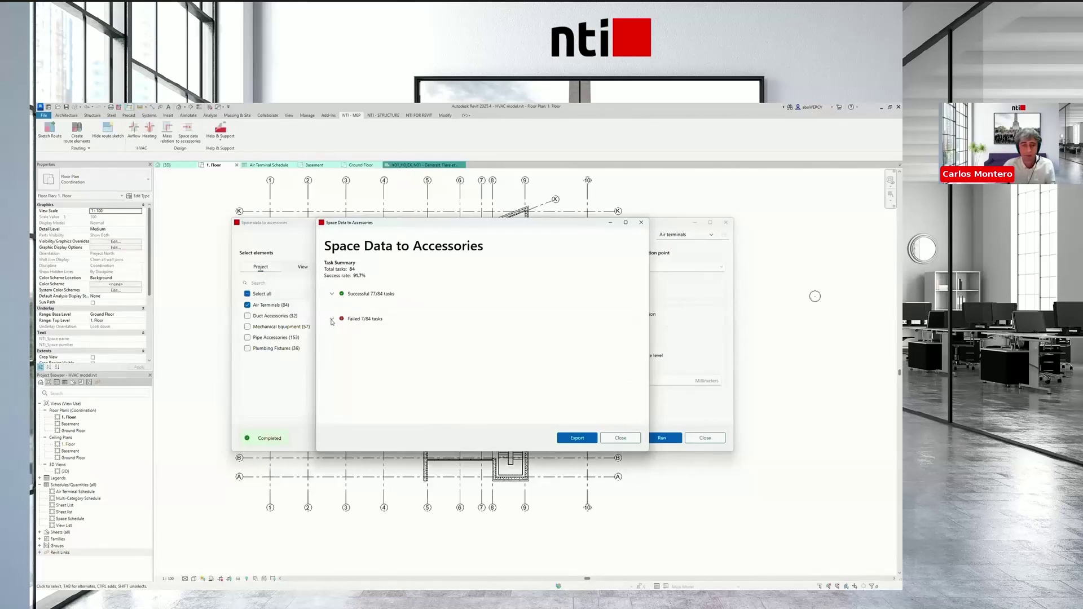
click(620, 438)
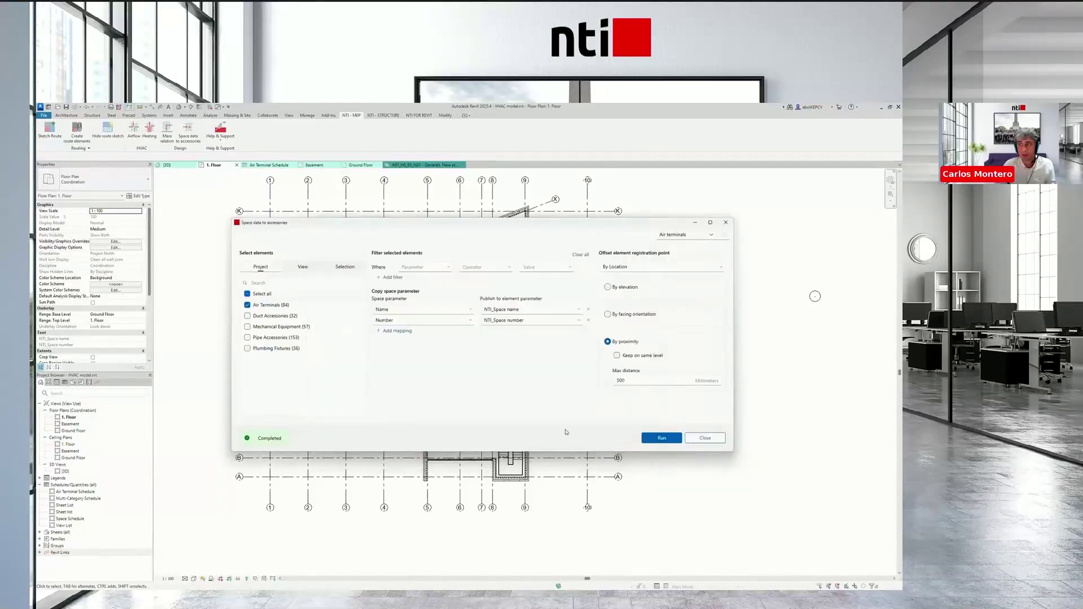
click(706, 438)
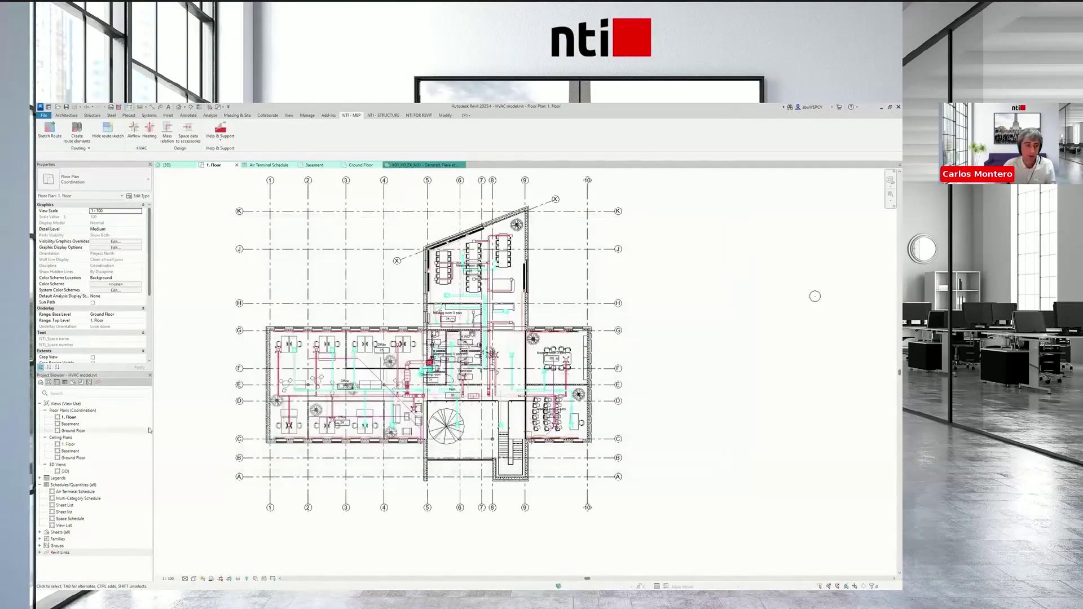
Open the Air Terminal Schedule and check the NTI_Space name and NTI_Space number columns throughout the list
double_click(77, 492)
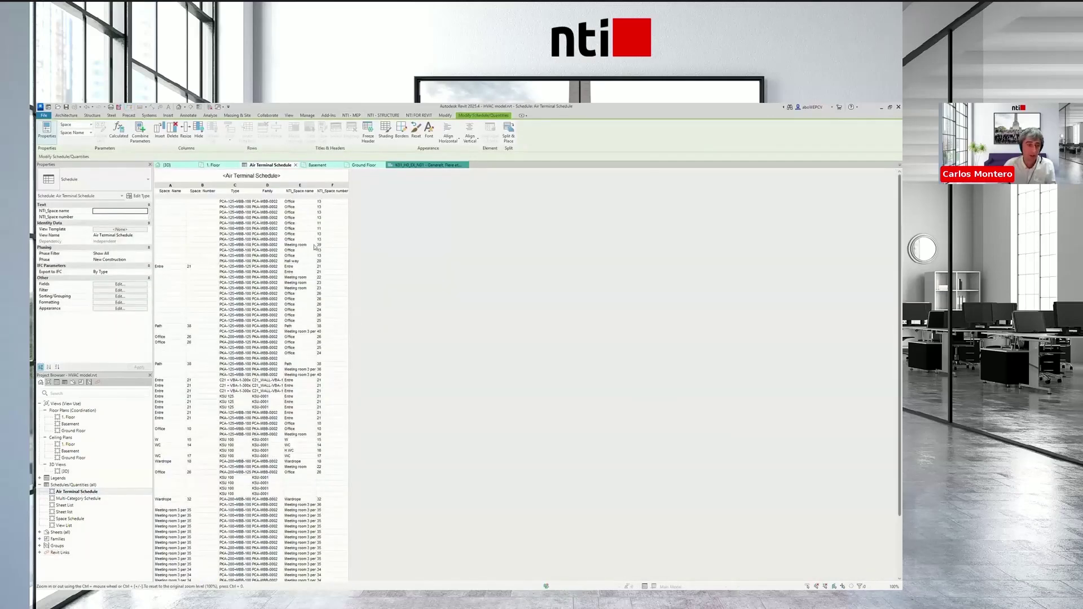
scroll(323, 458, down, 3)
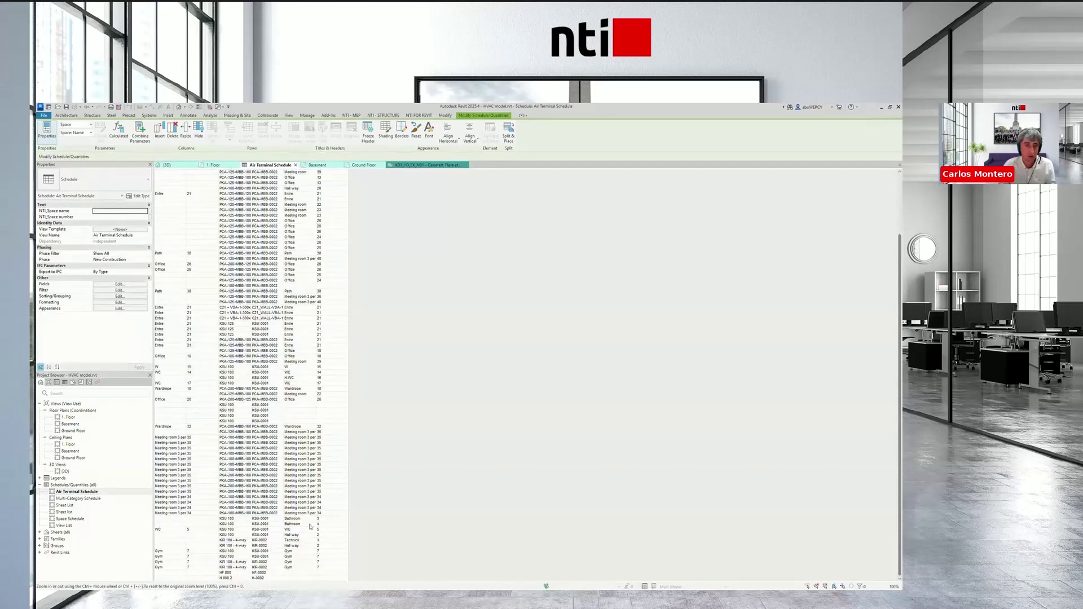
scroll(326, 253, up, 3)
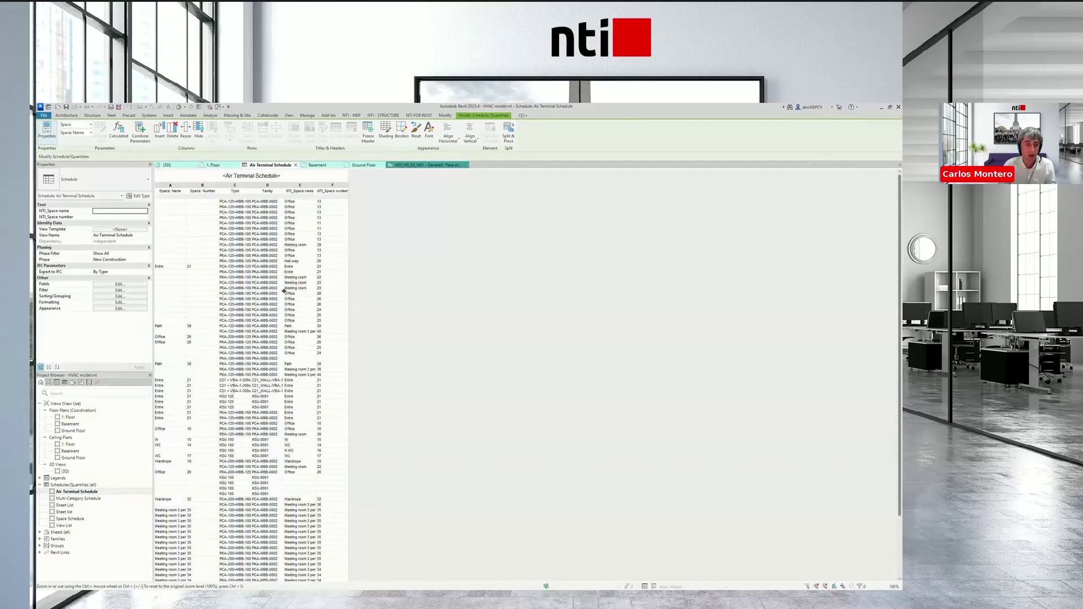